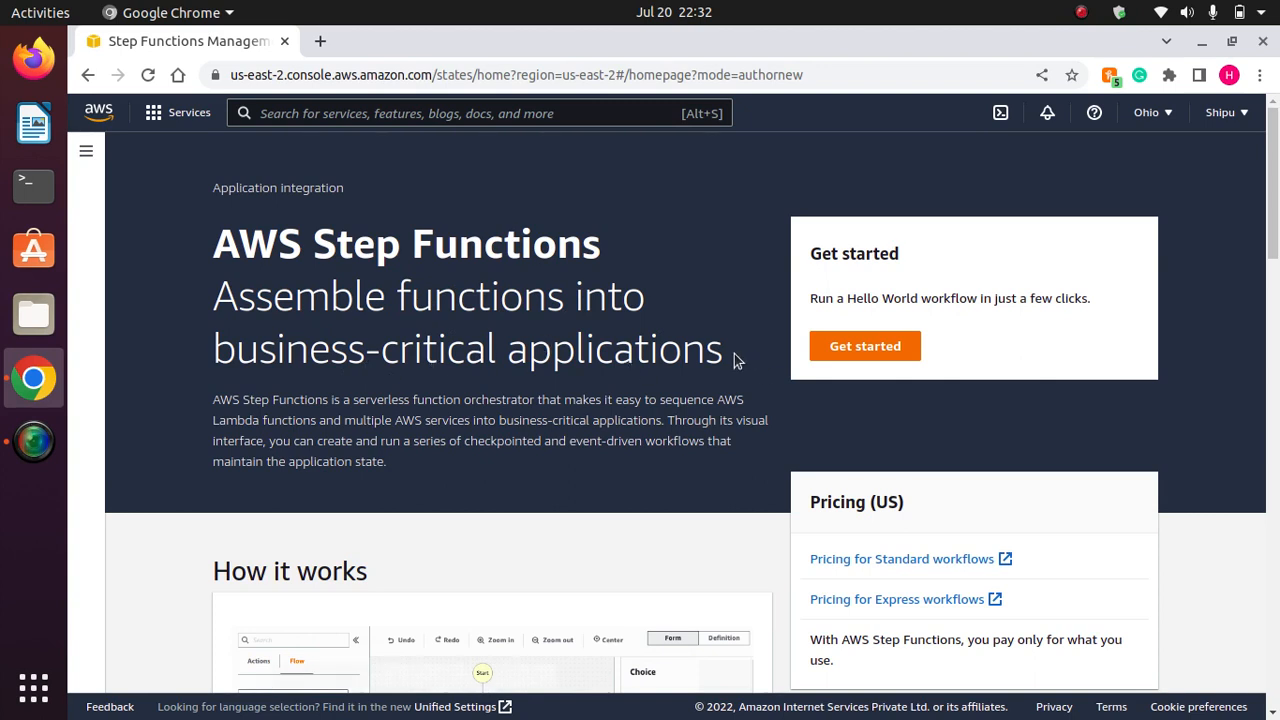
# Highlight the Step Functions tagline and the introductory paragraph below it for reading
pyautogui.moveTo(734, 353); pyautogui.dragTo(214, 300)
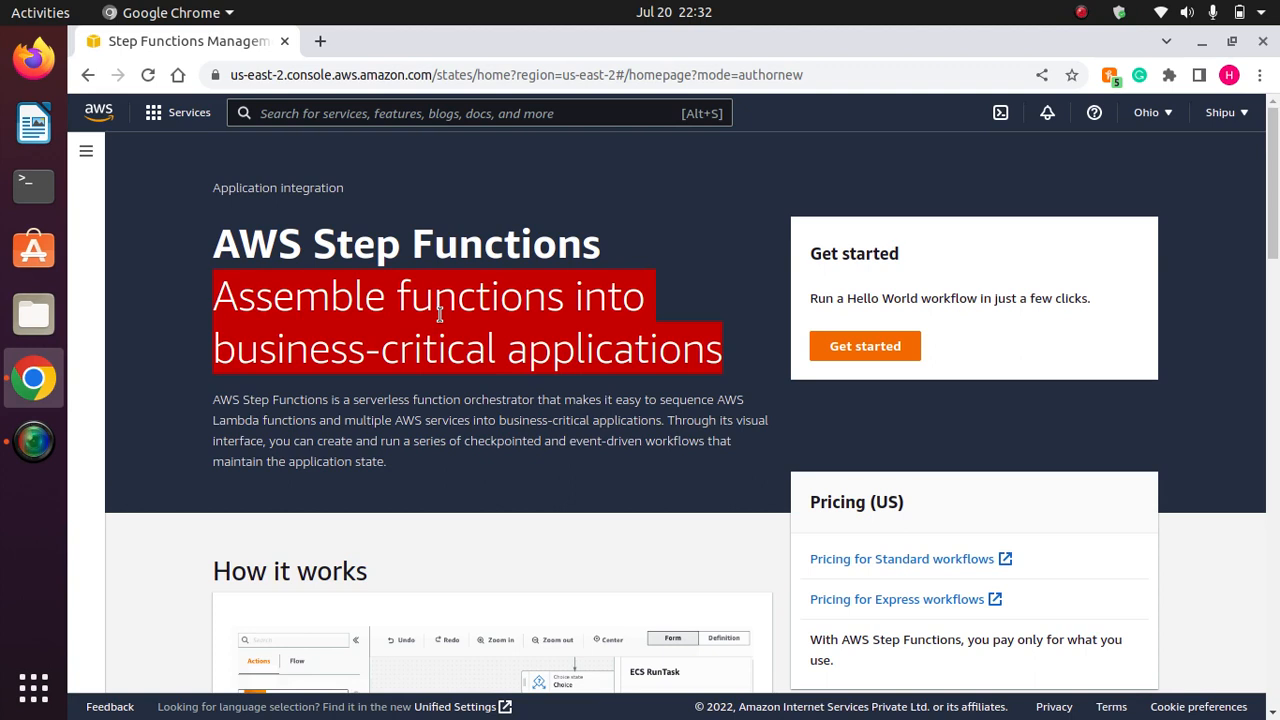
pyautogui.click(647, 218)
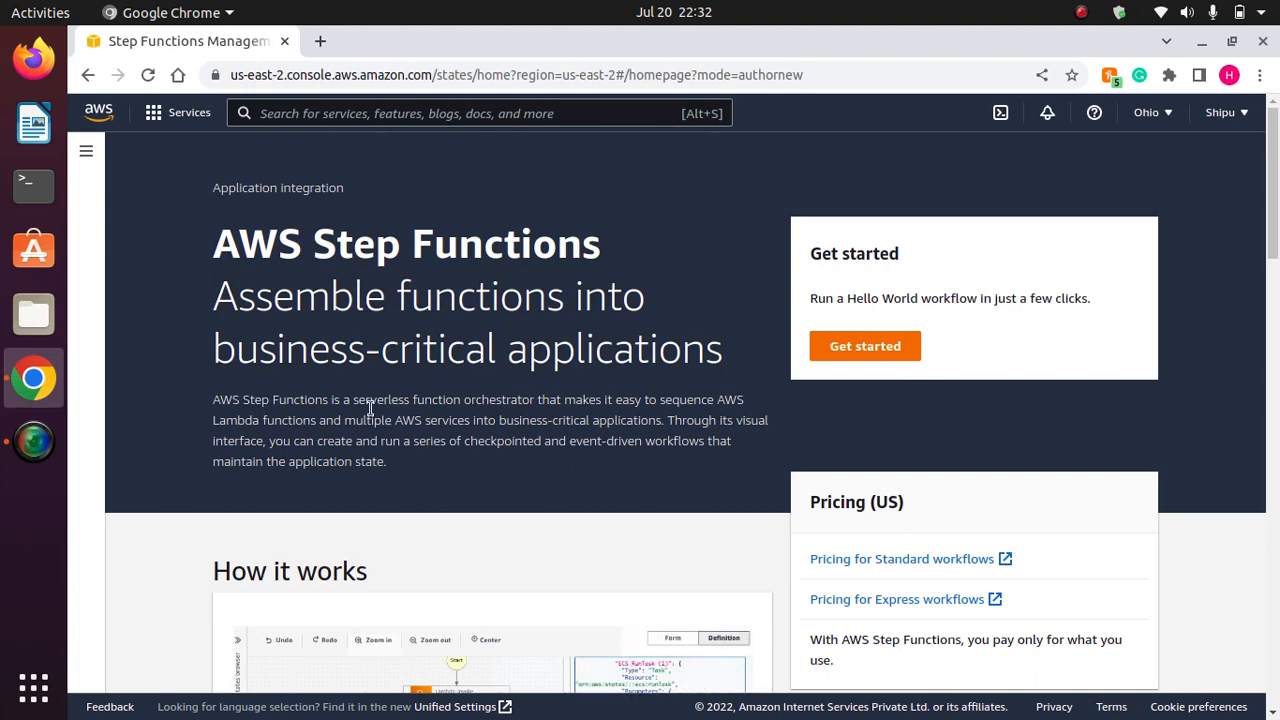
pyautogui.moveTo(407, 465); pyautogui.dragTo(213, 404)
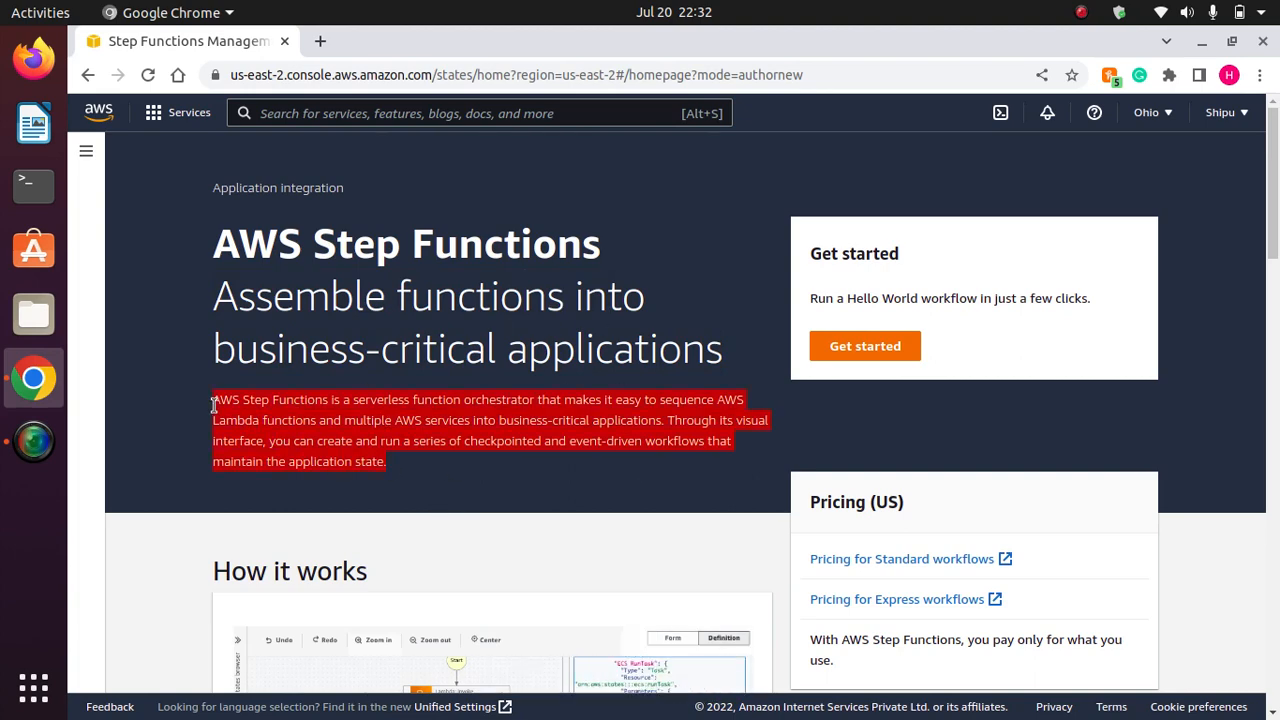
pyautogui.click(450, 469)
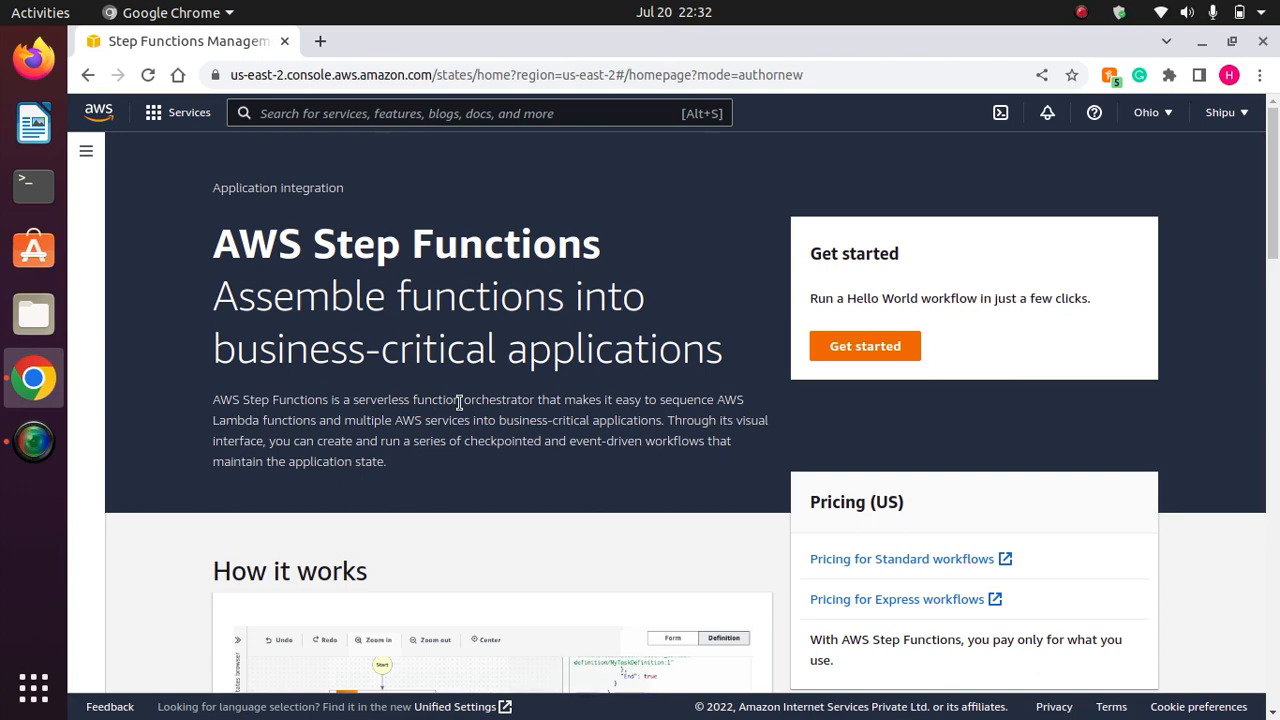
# Highlight key phrases in the introductory paragraph, including "serverless function orchestrator", "business-critical applications", the visual interface and "workflows that maintain the application state"
pyautogui.moveTo(459, 400); pyautogui.dragTo(353, 401)
pyautogui.click(537, 410)
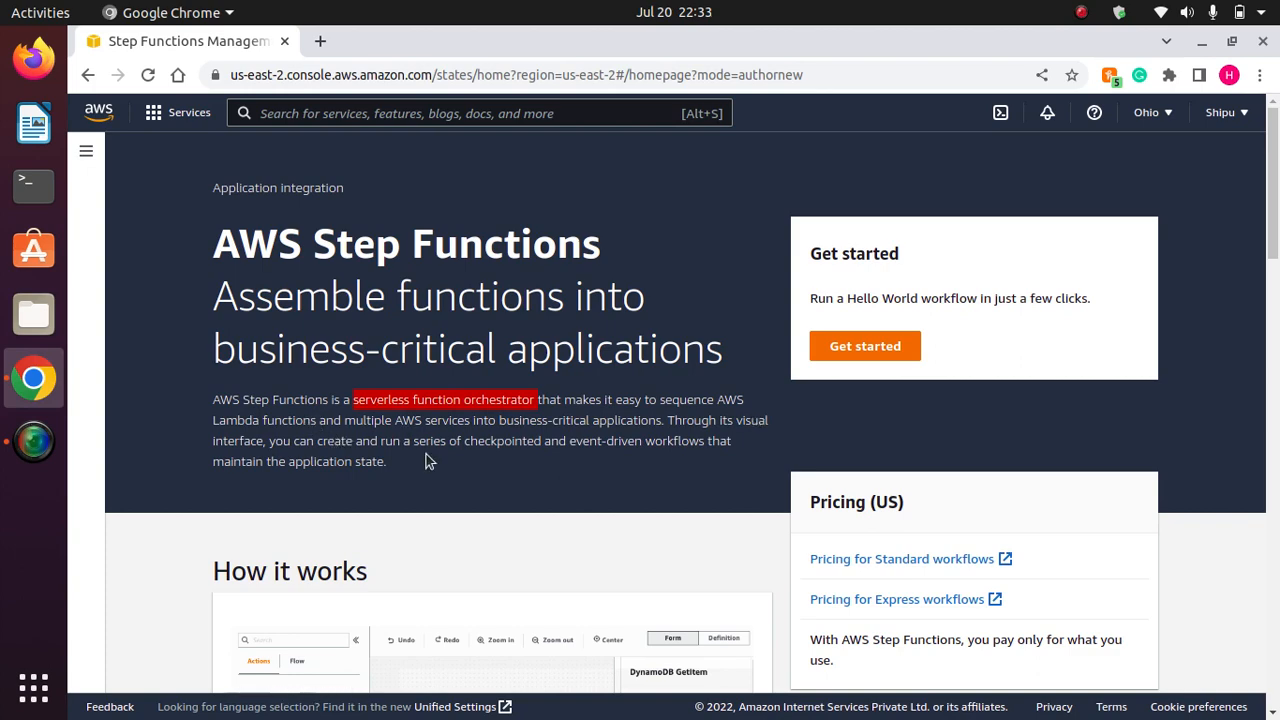
pyautogui.doubleClick(382, 399)
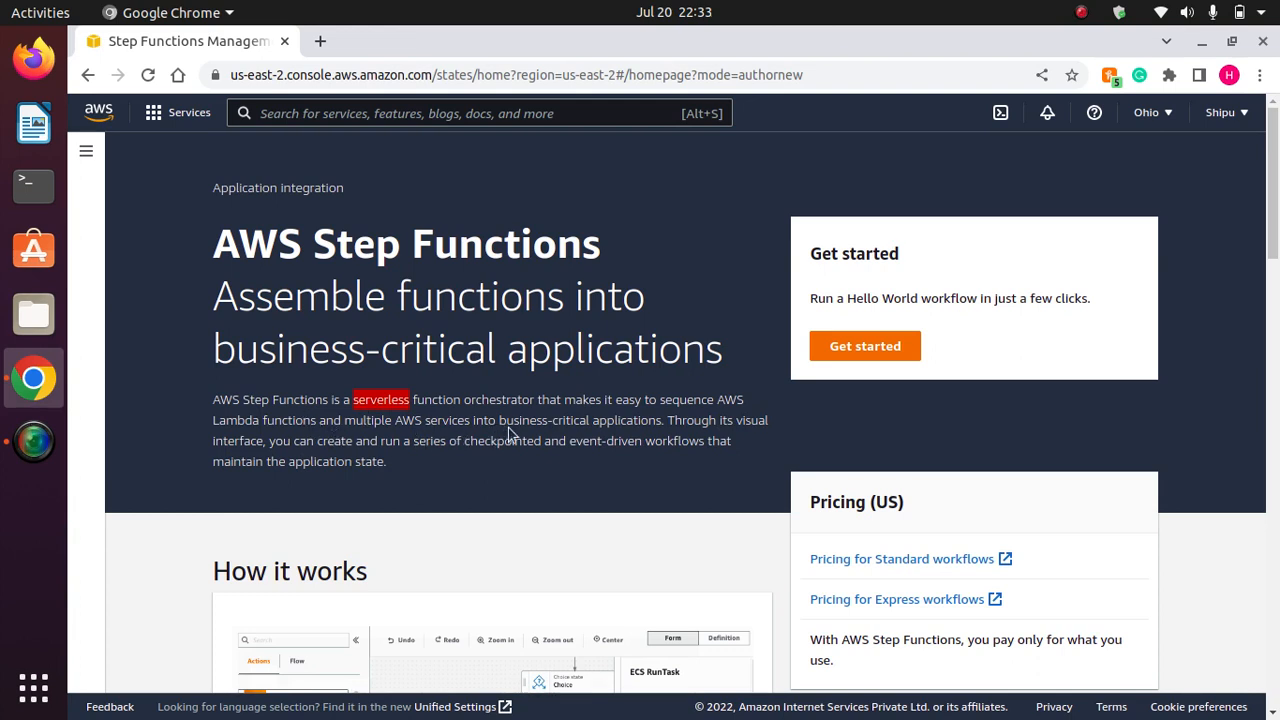
pyautogui.moveTo(663, 420); pyautogui.dragTo(501, 418)
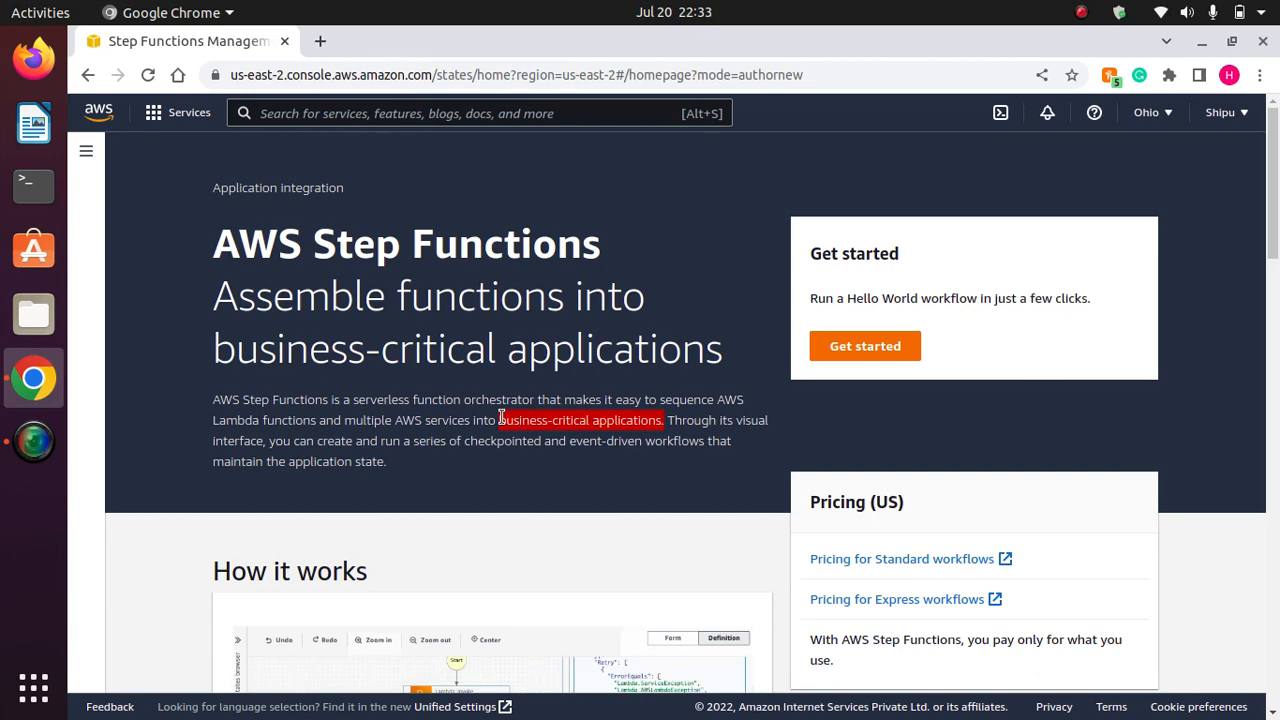
pyautogui.click(748, 438)
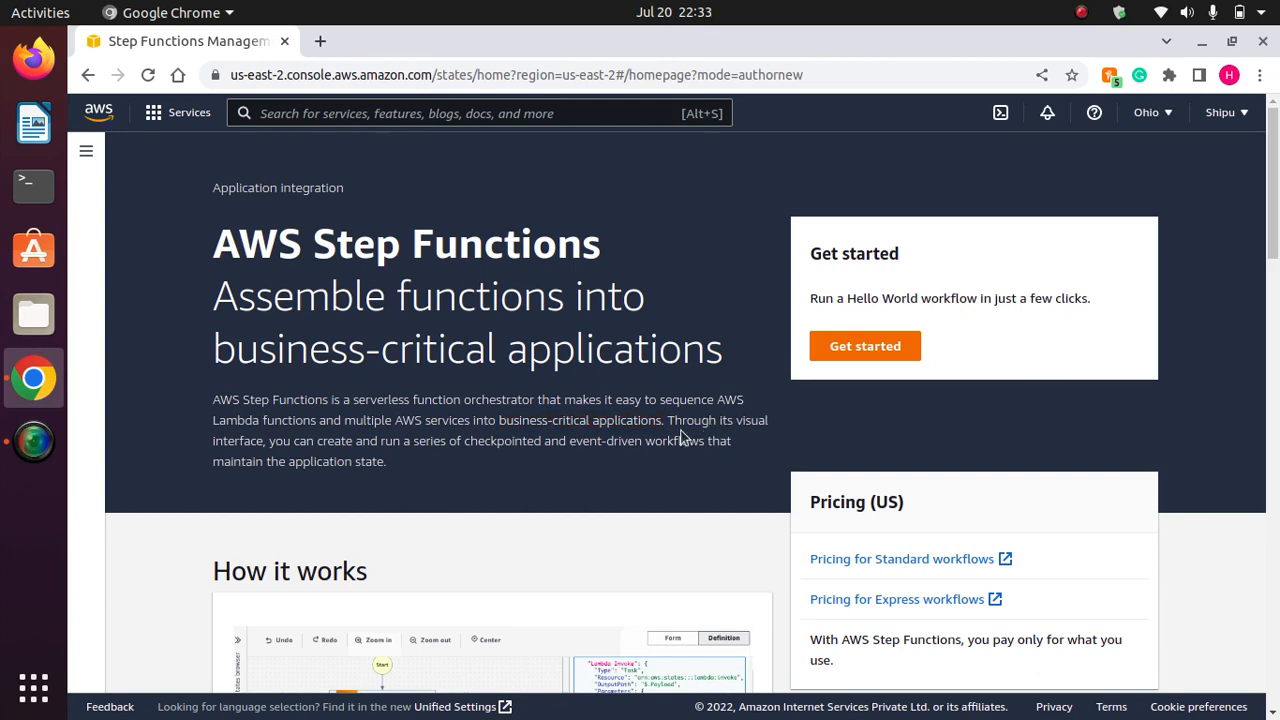
pyautogui.moveTo(668, 422); pyautogui.dragTo(270, 444)
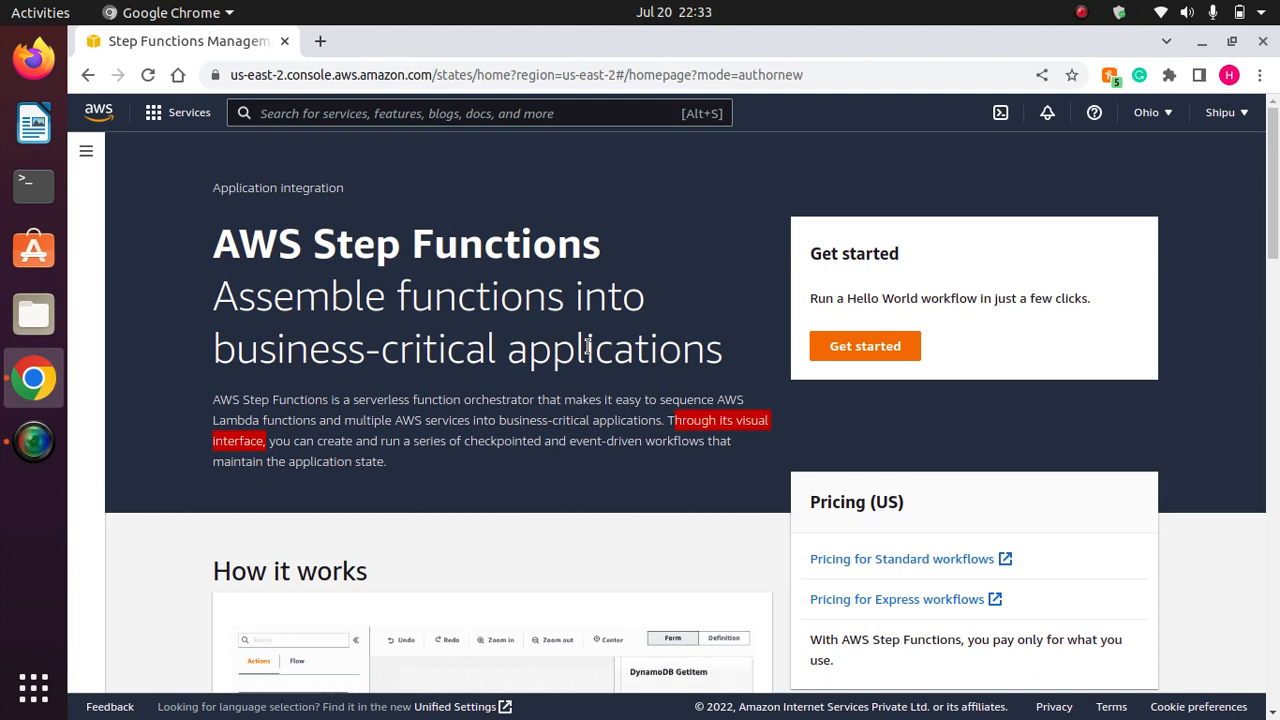
pyautogui.click(326, 456)
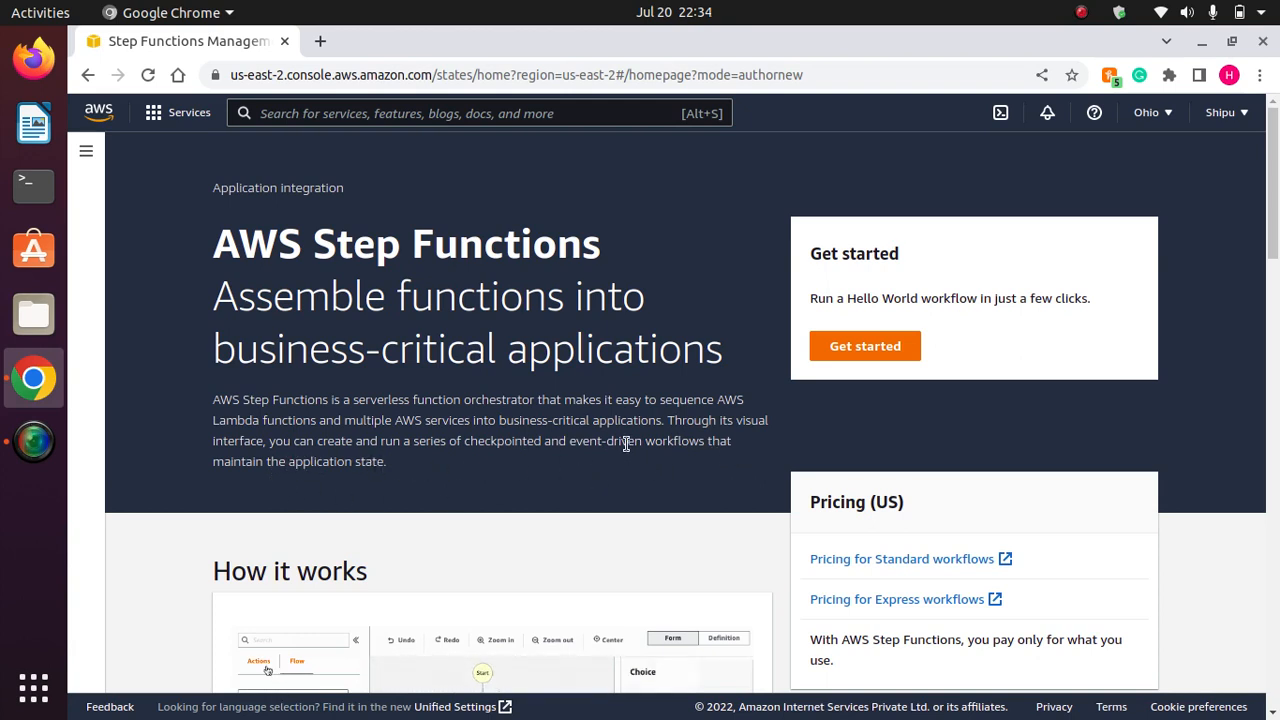
pyautogui.moveTo(647, 445); pyautogui.dragTo(541, 466)
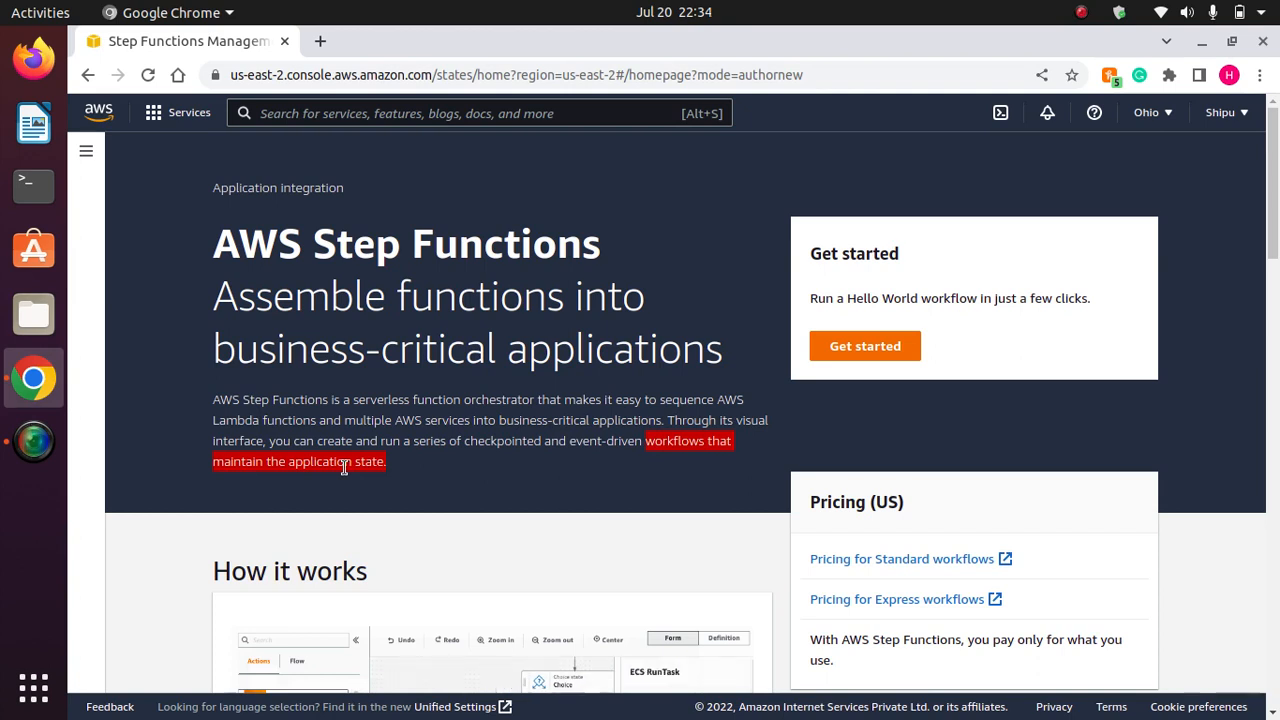
pyautogui.click(466, 485)
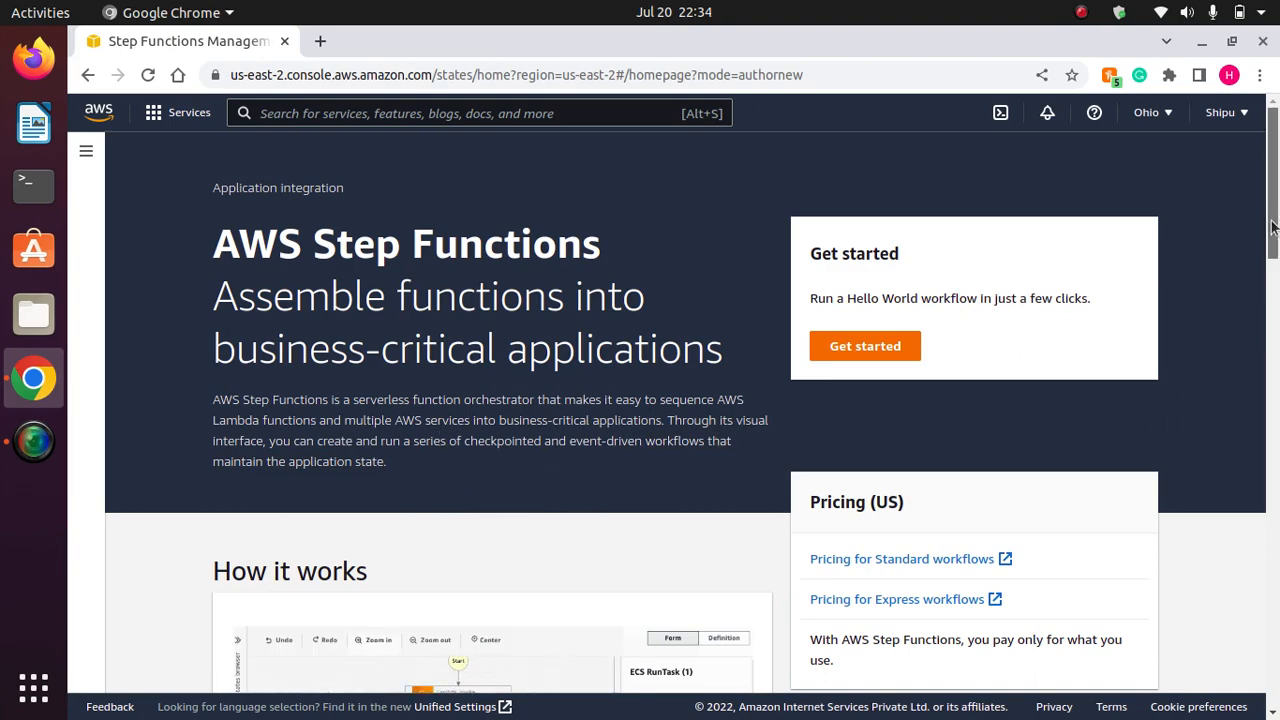
# Look over the How it works workflow demonstration on the Step Functions home page
pyautogui.moveTo(1266, 258); pyautogui.dragTo(1260, 328)
pyautogui.scroll(1, 1258, 328)
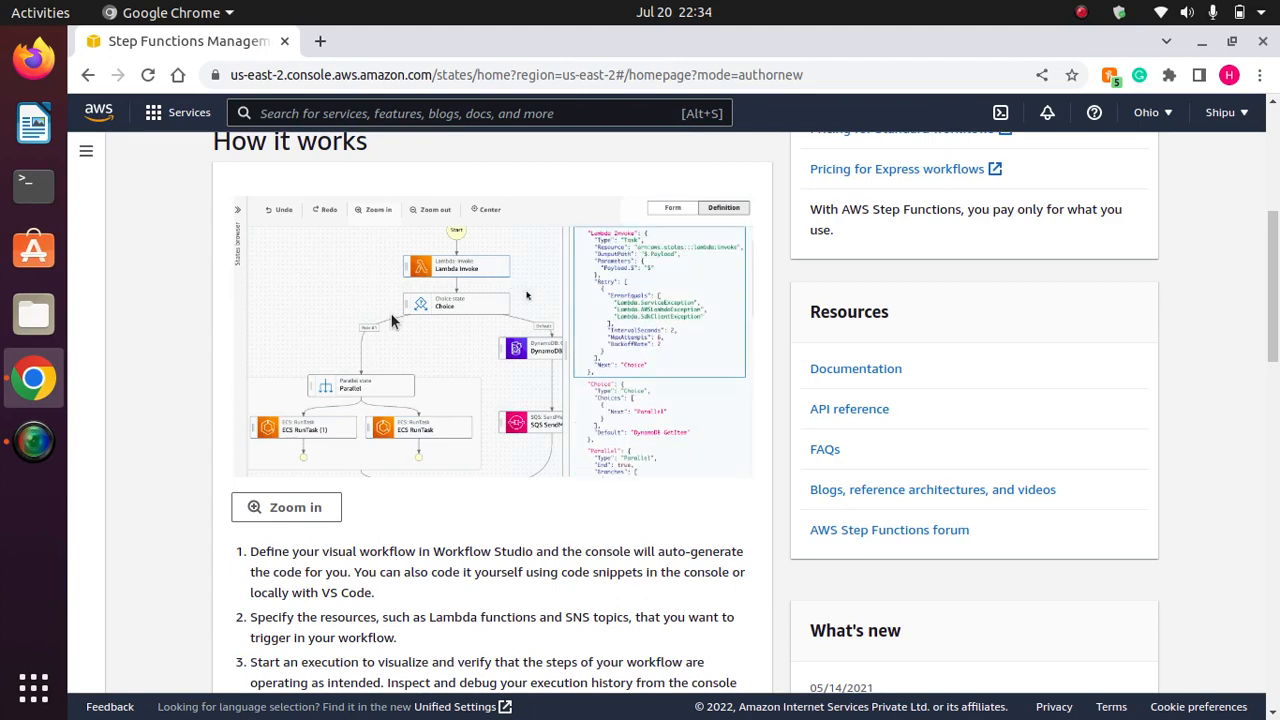
pyautogui.moveTo(1277, 333); pyautogui.dragTo(1276, 237)
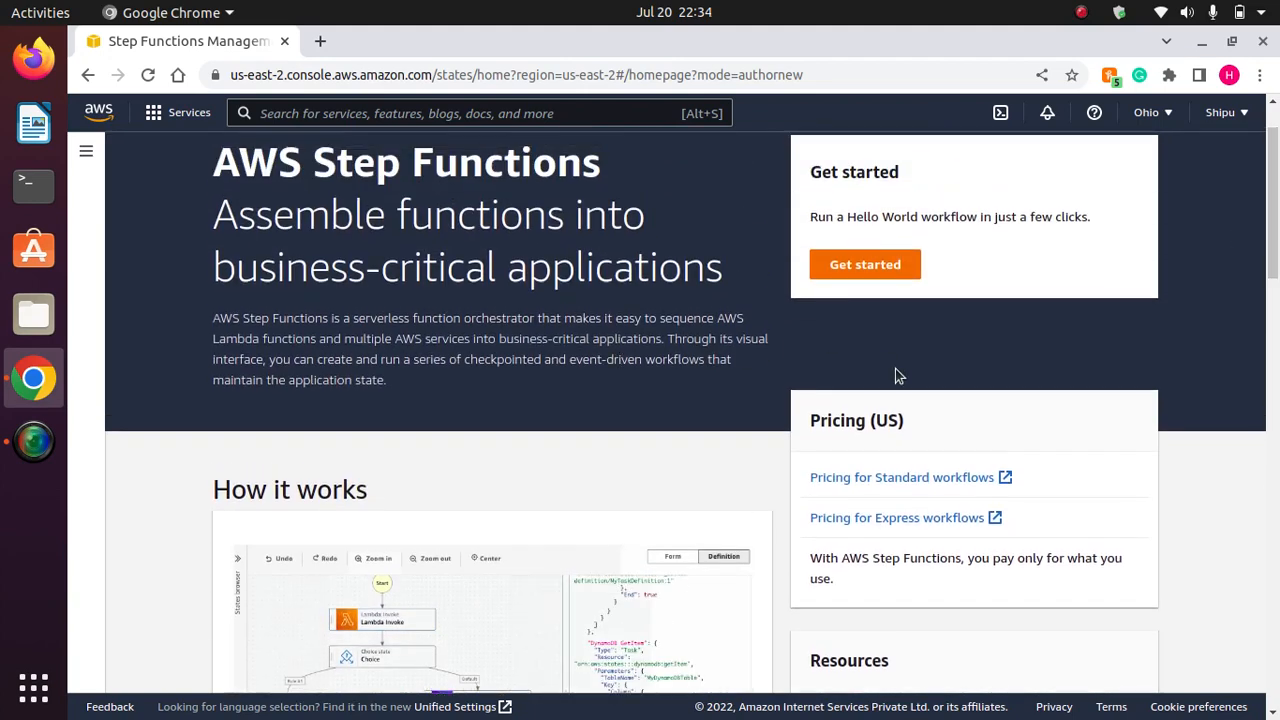
pyautogui.moveTo(1275, 222); pyautogui.dragTo(1271, 276)
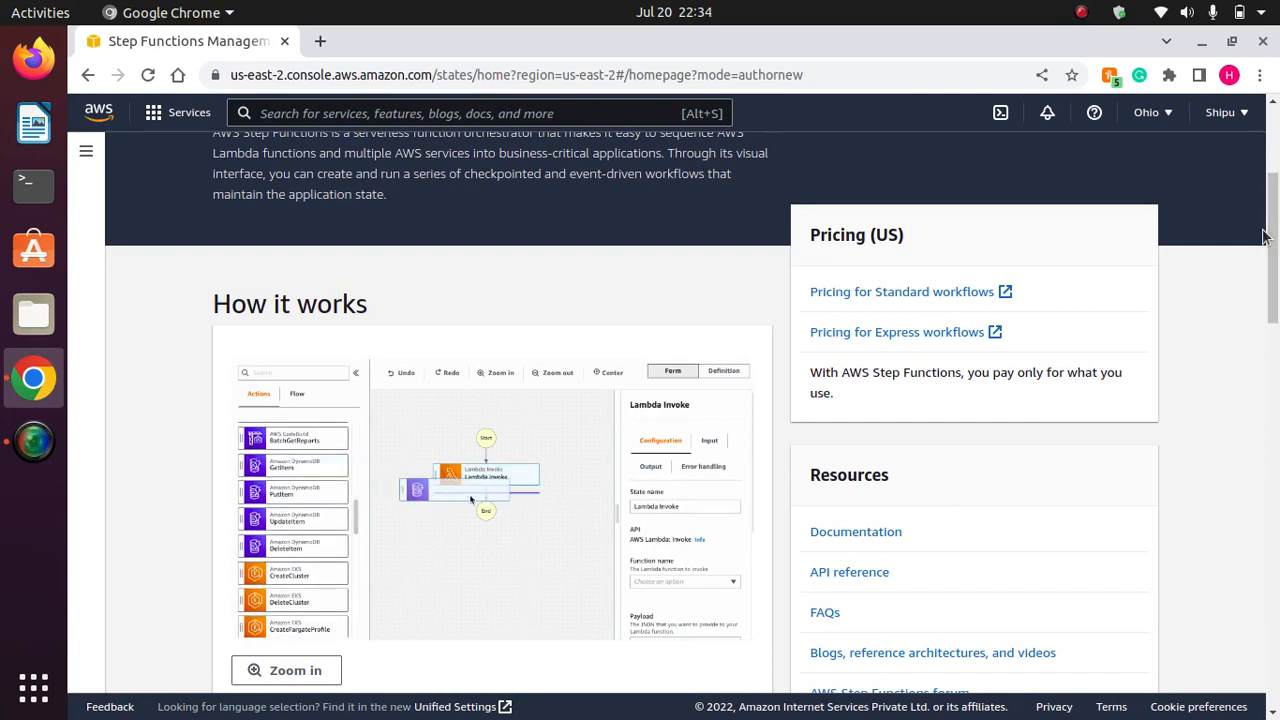
# Find the Use cases section and highlight its Web service integration and Data processing headings
pyautogui.moveTo(1274, 222); pyautogui.dragTo(1275, 597)
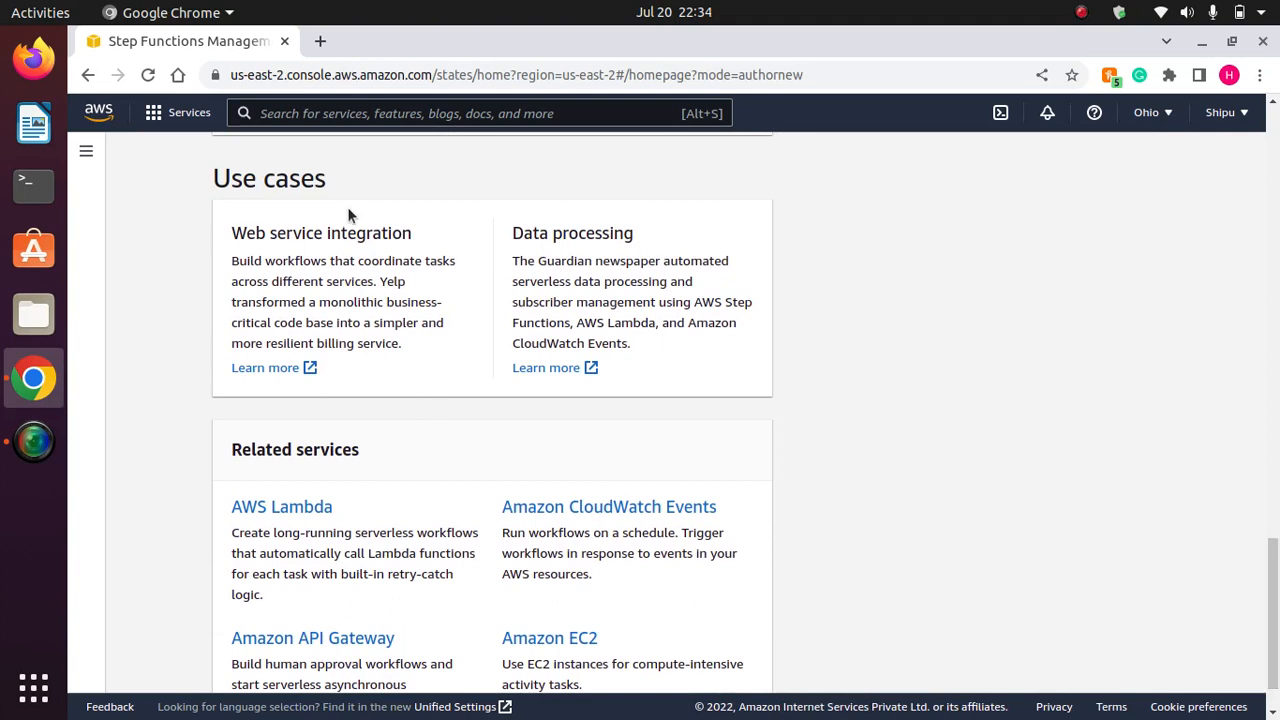
pyautogui.moveTo(335, 184); pyautogui.dragTo(180, 177)
pyautogui.click(363, 176)
pyautogui.moveTo(416, 234); pyautogui.dragTo(211, 240)
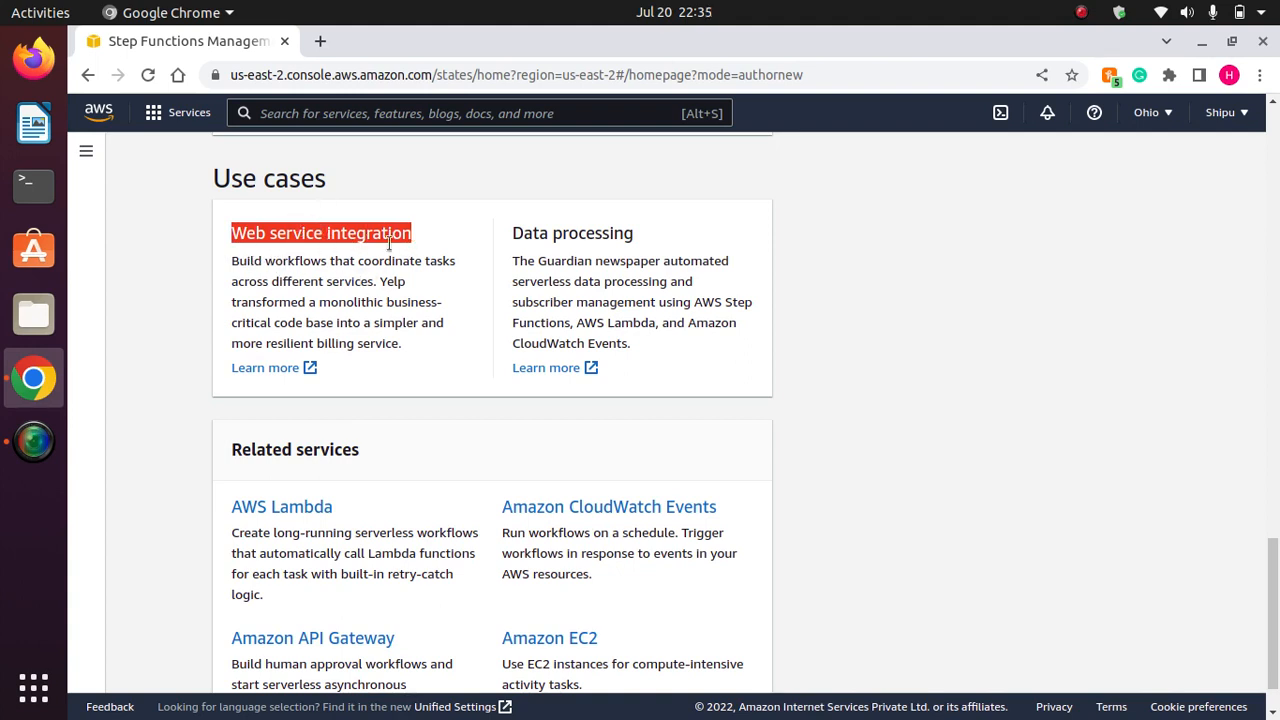
pyautogui.moveTo(637, 233); pyautogui.dragTo(489, 232)
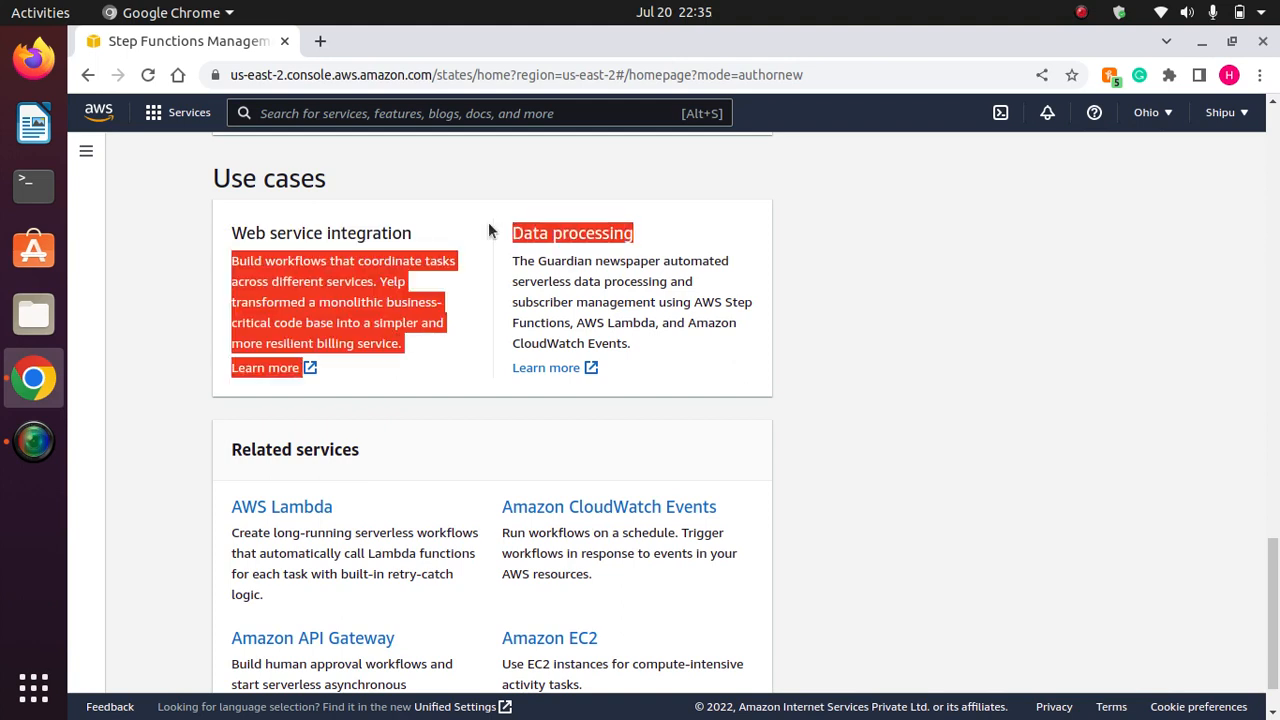
pyautogui.click(632, 233)
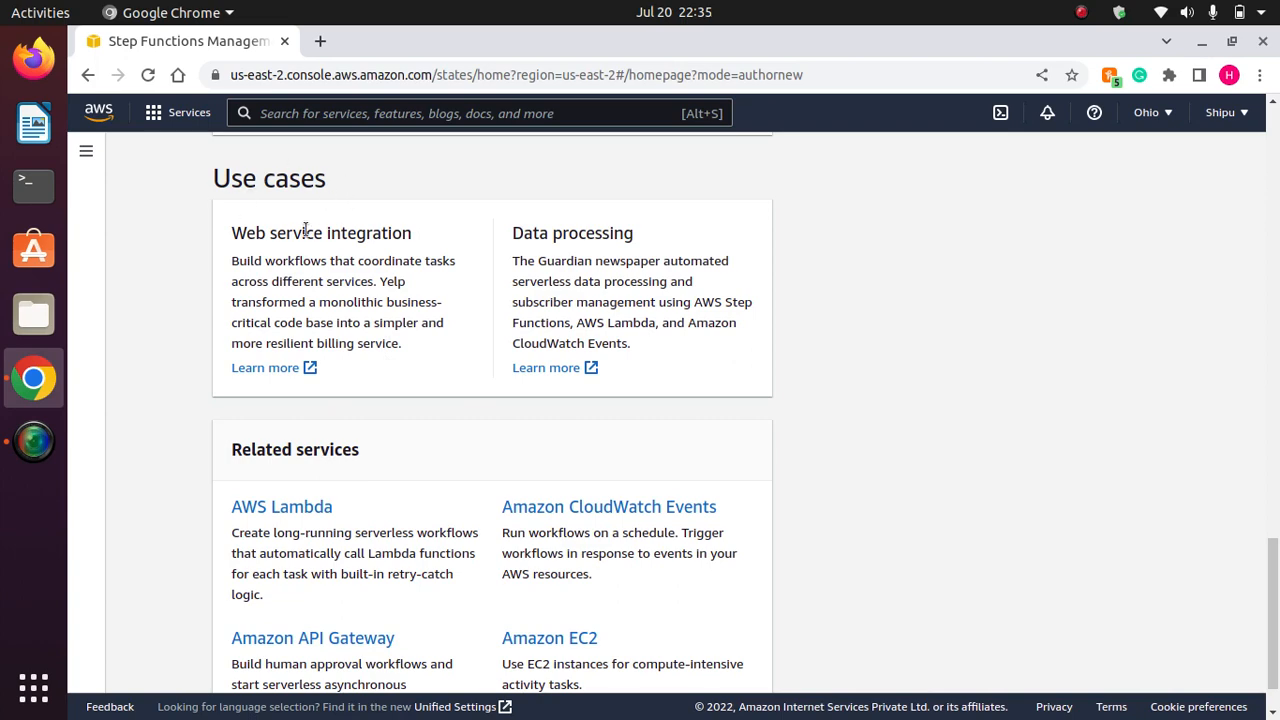
# Review the text and workflow diagrams in the article linked from the Web service integration use case, and close the article
pyautogui.click(305, 368)
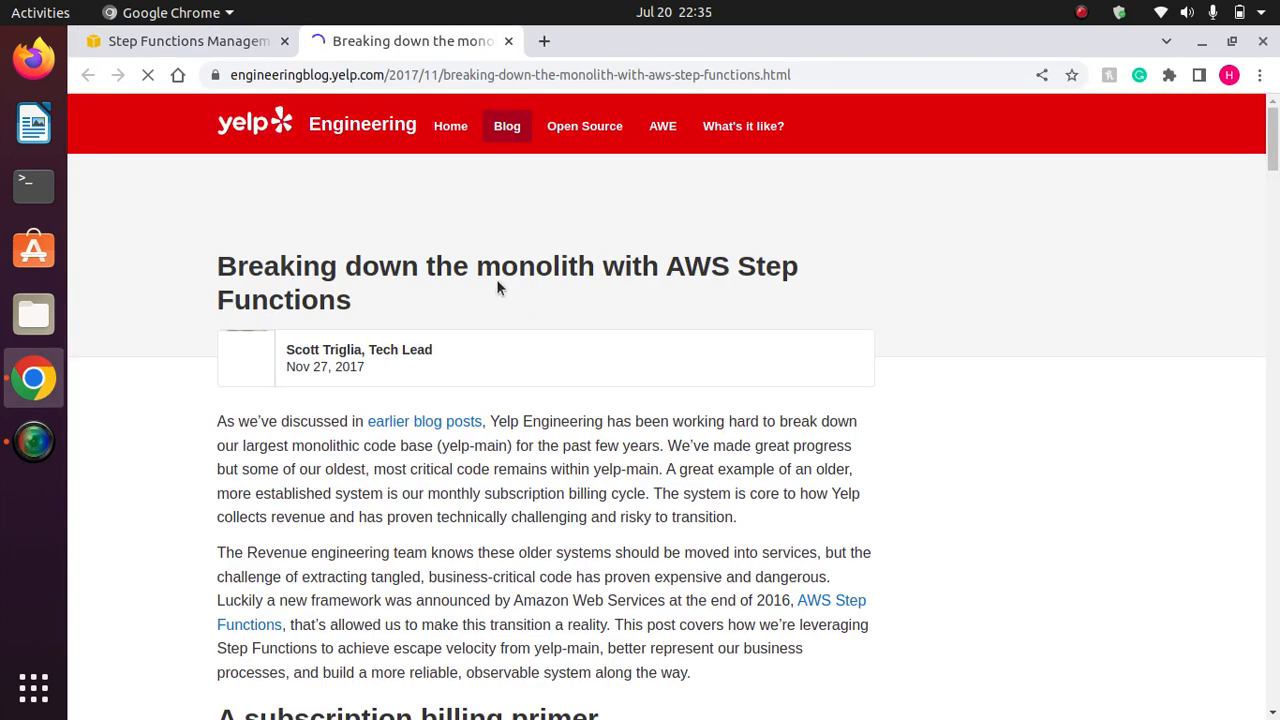
pyautogui.scroll(-7, 496, 281)
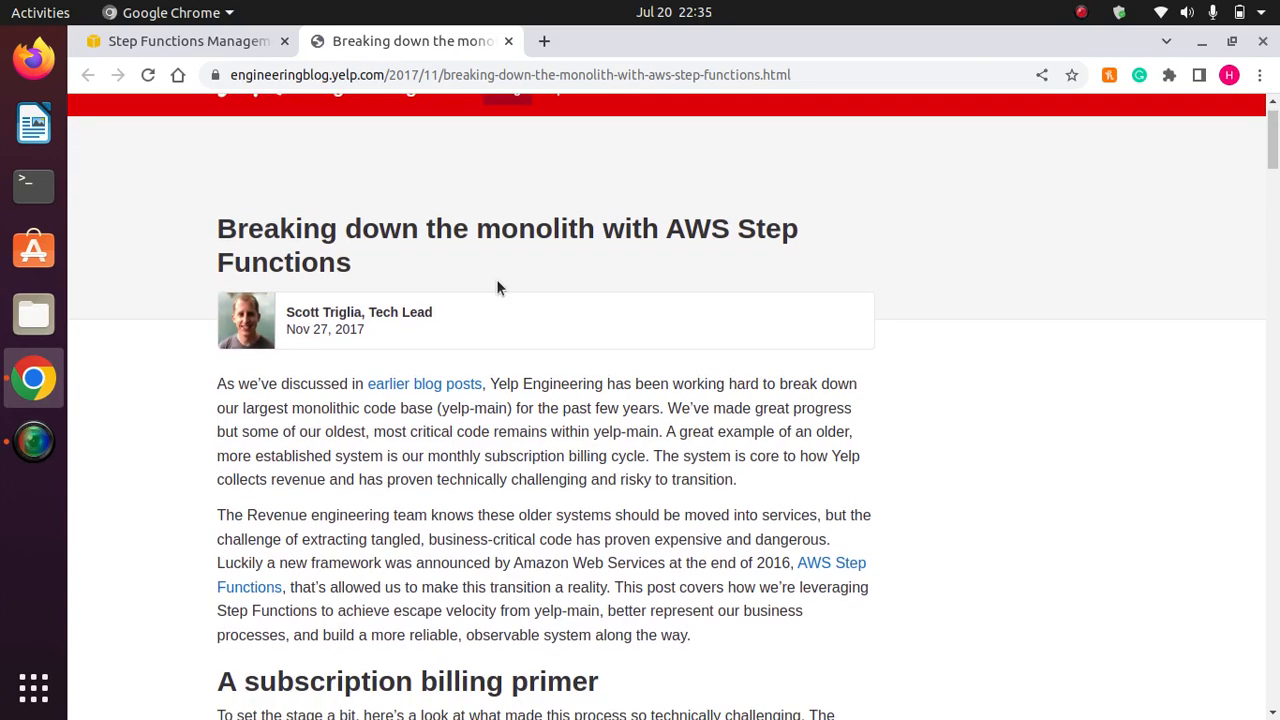
pyautogui.scroll(-2, 496, 281)
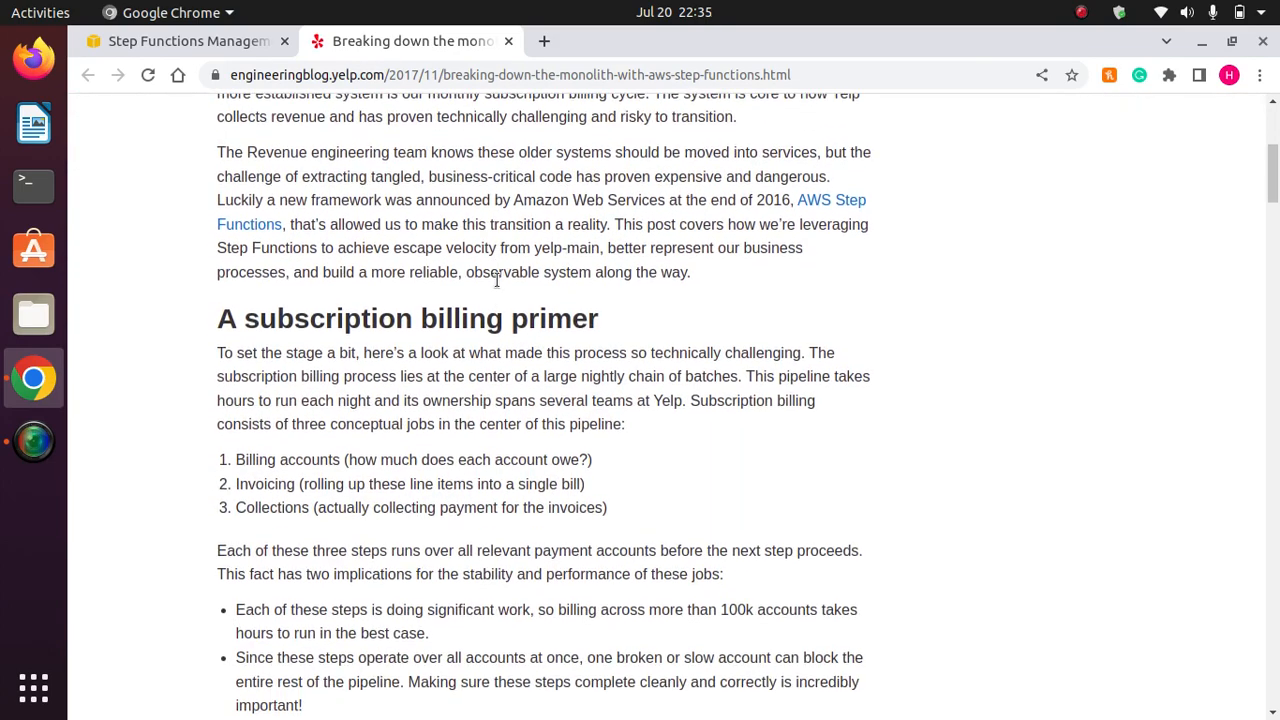
pyautogui.scroll(2, 496, 281)
pyautogui.scroll(-17, 496, 281)
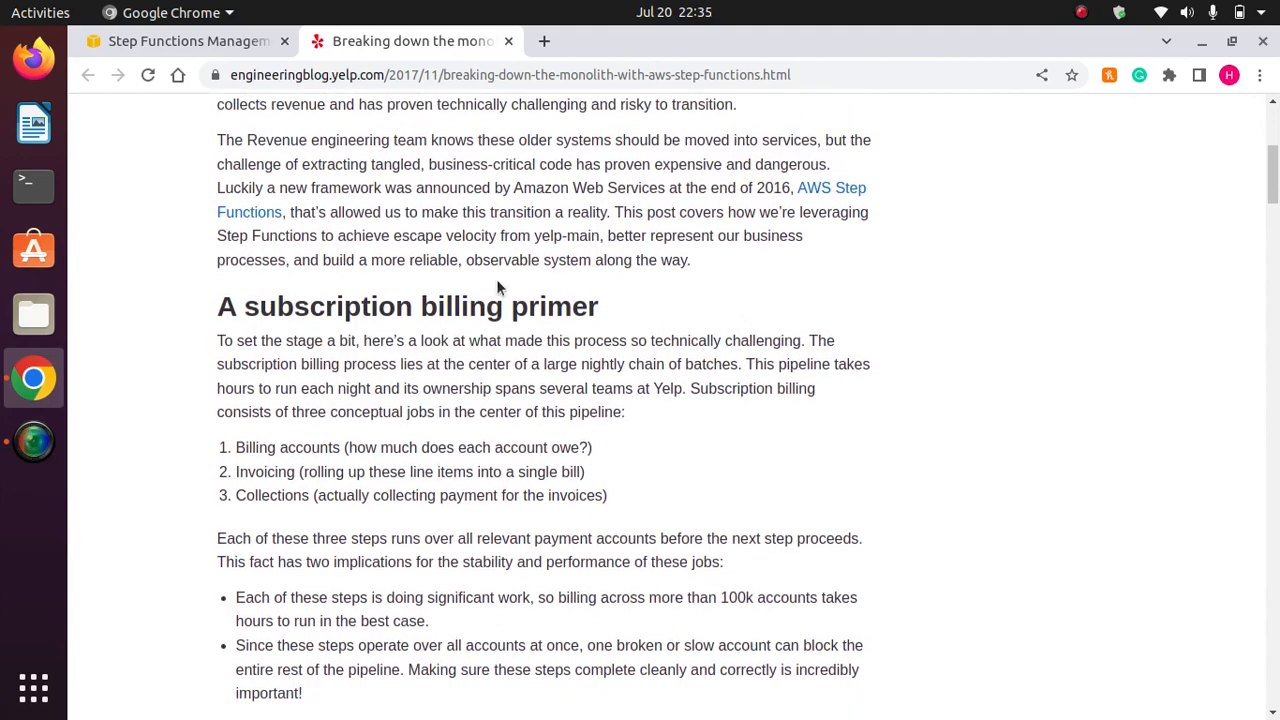
pyautogui.scroll(-8, 498, 287)
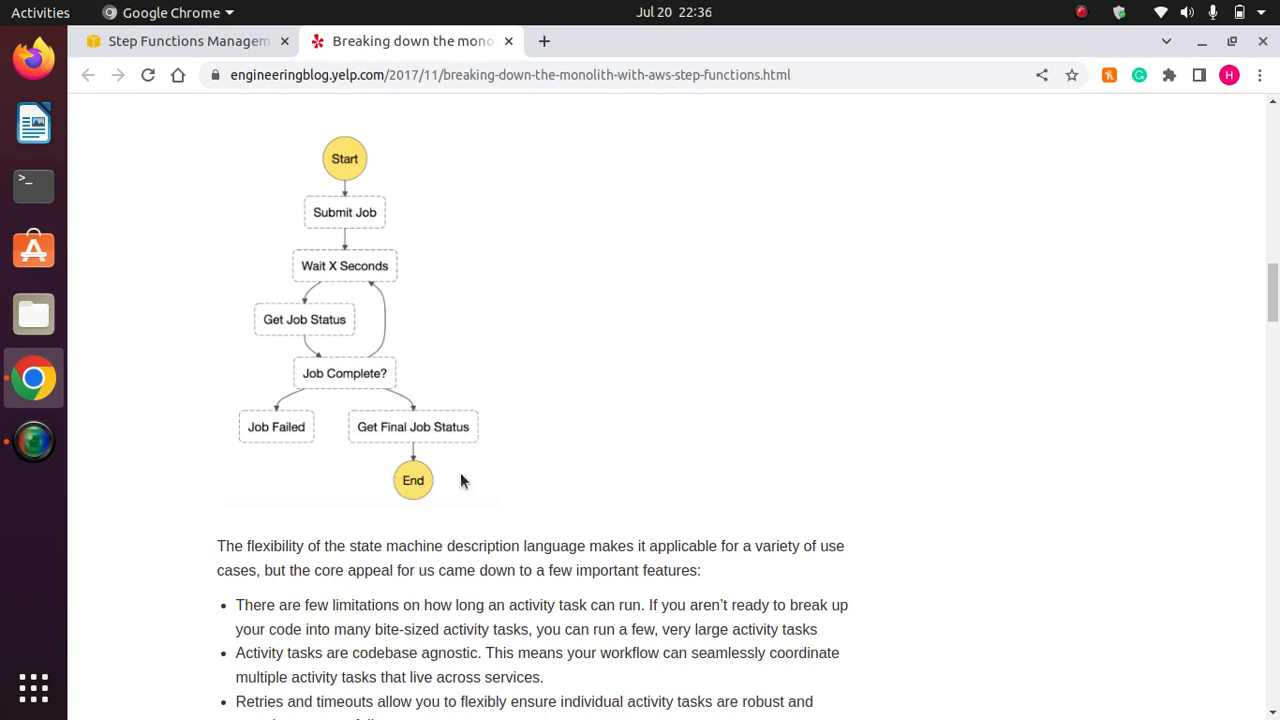
pyautogui.moveTo(1272, 301)
pyautogui.mouseDown()
pyautogui.moveTo(1272, 272)
pyautogui.moveTo(1272, 285)
pyautogui.mouseUp()
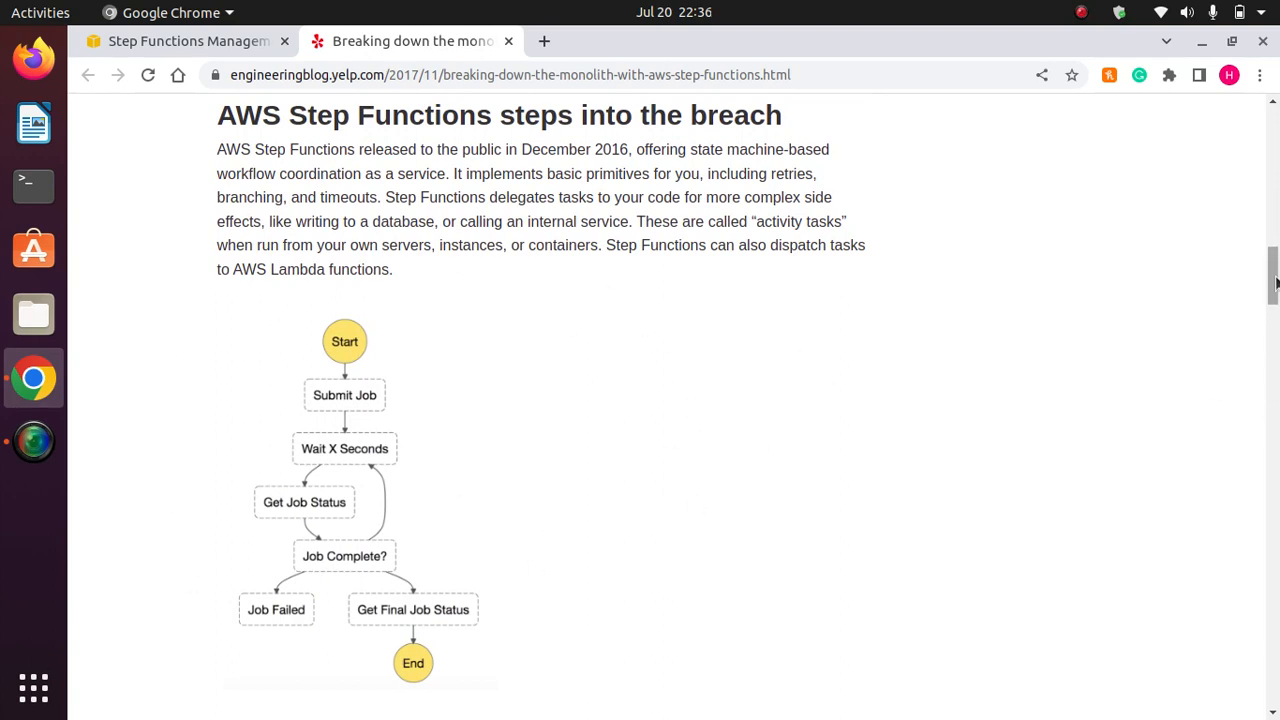
pyautogui.moveTo(1276, 283); pyautogui.dragTo(1276, 481)
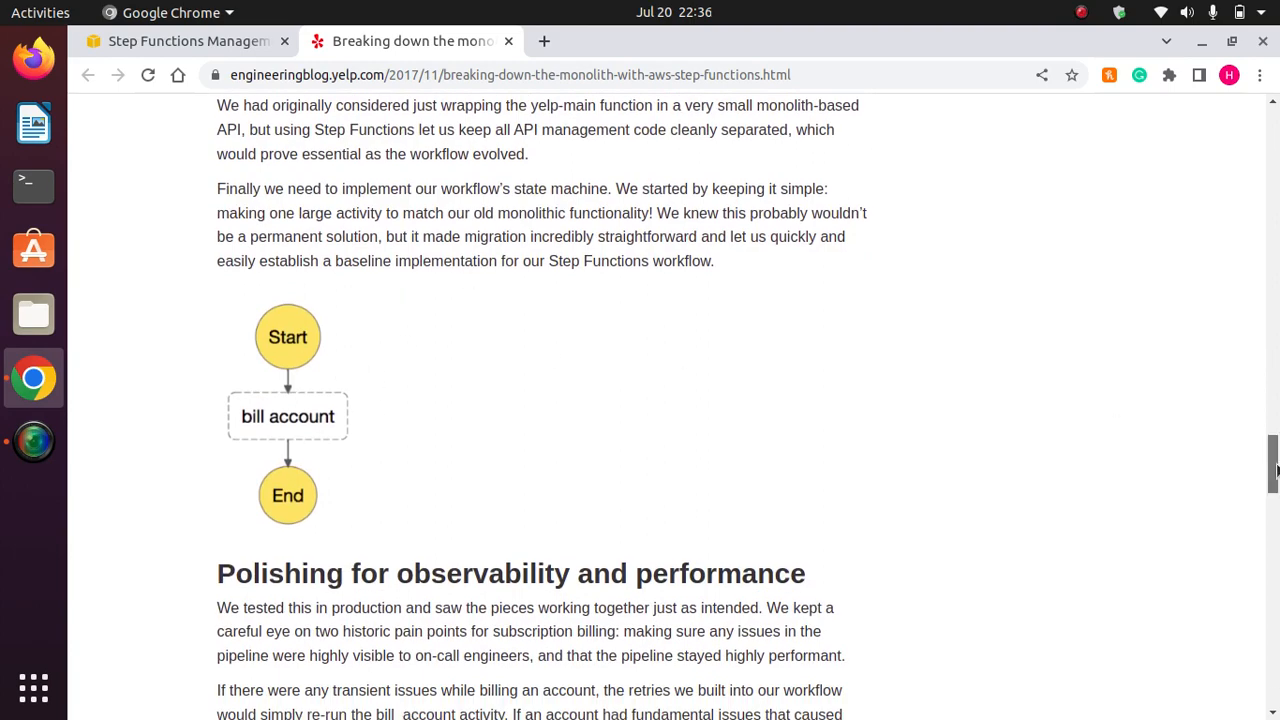
pyautogui.scroll(-5, 657, 438)
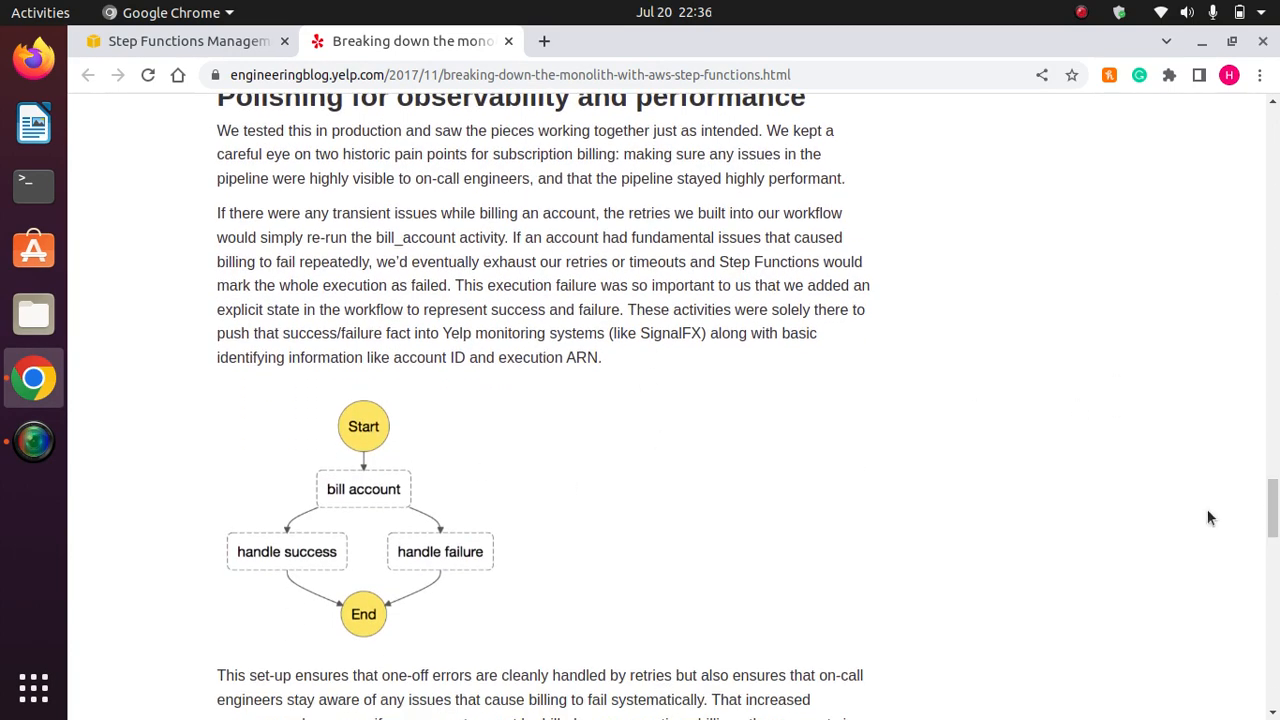
pyautogui.moveTo(1276, 512); pyautogui.dragTo(1277, 126)
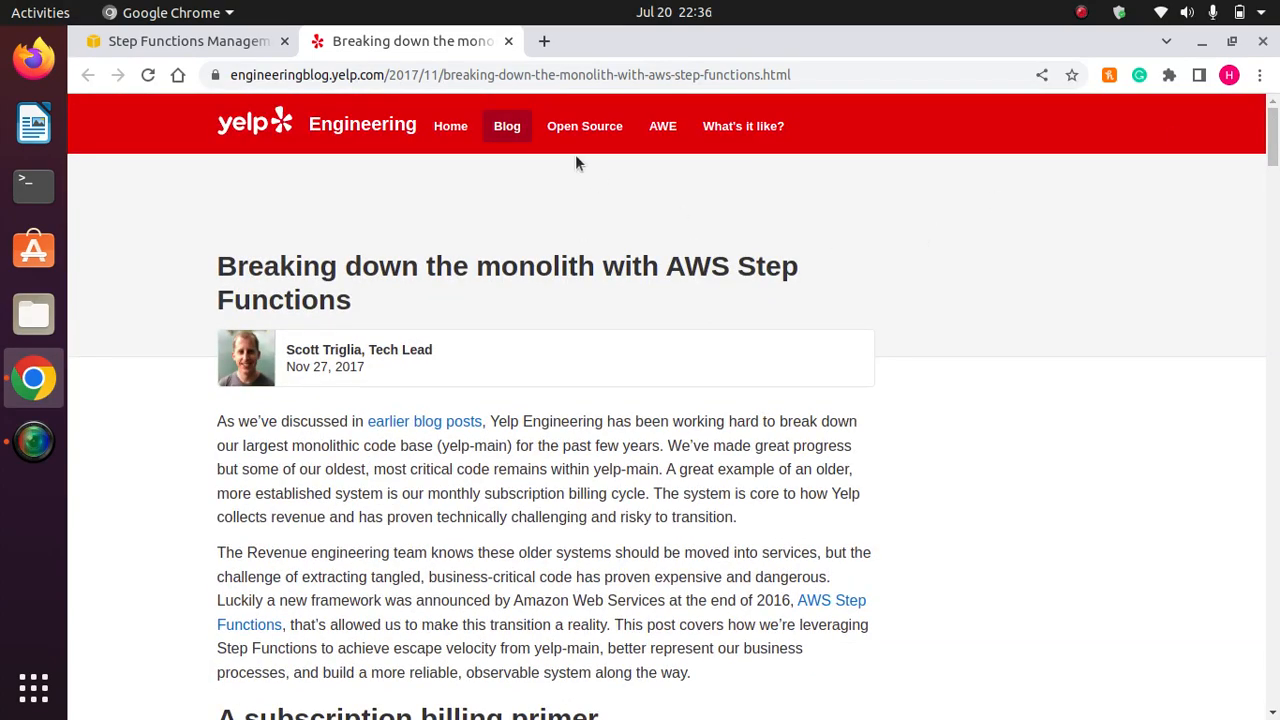
pyautogui.click(508, 41)
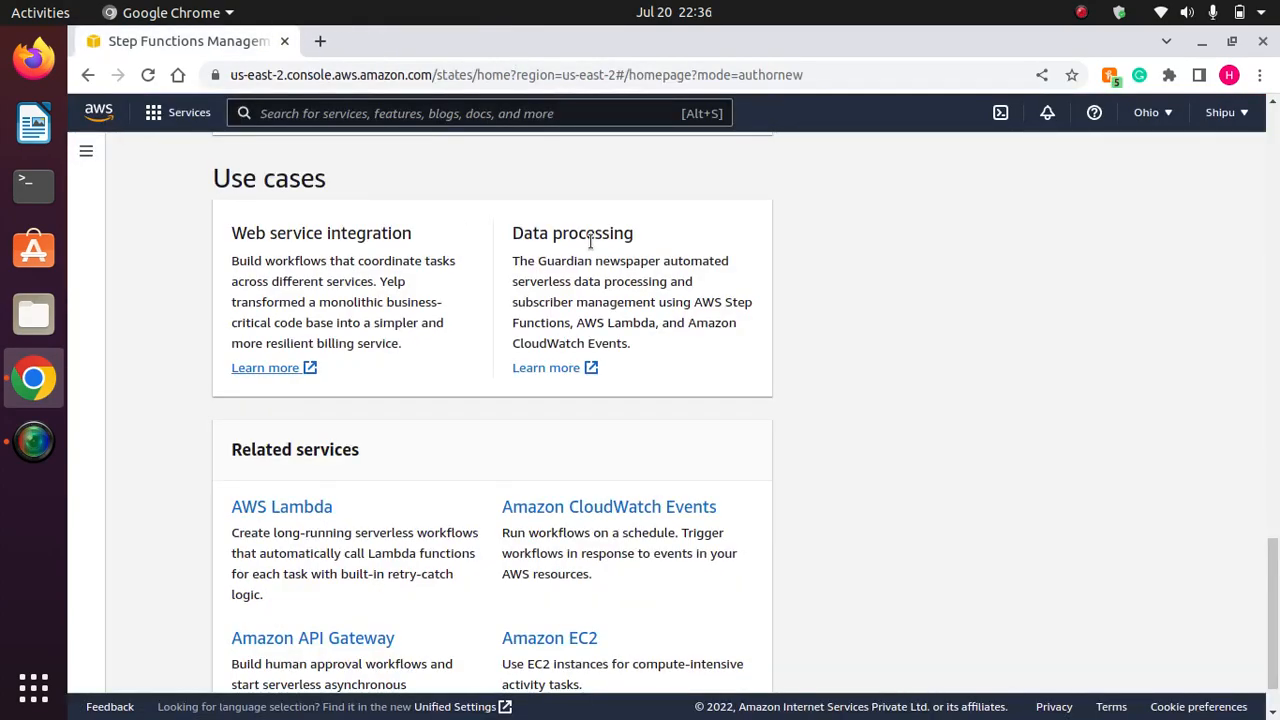
# Highlight the Web service integration description in the Use cases section for reading
pyautogui.moveTo(644, 241); pyautogui.dragTo(510, 230)
pyautogui.click(258, 262)
pyautogui.moveTo(406, 350); pyautogui.dragTo(231, 265)
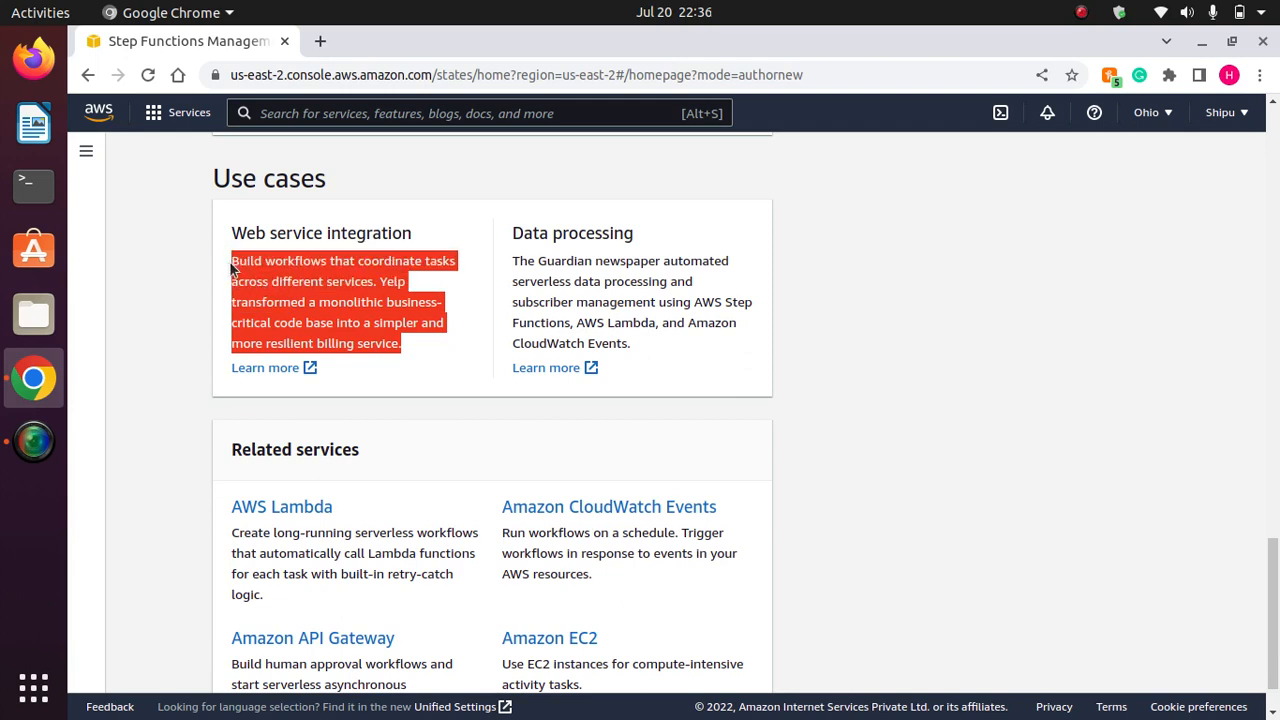
pyautogui.click(343, 297)
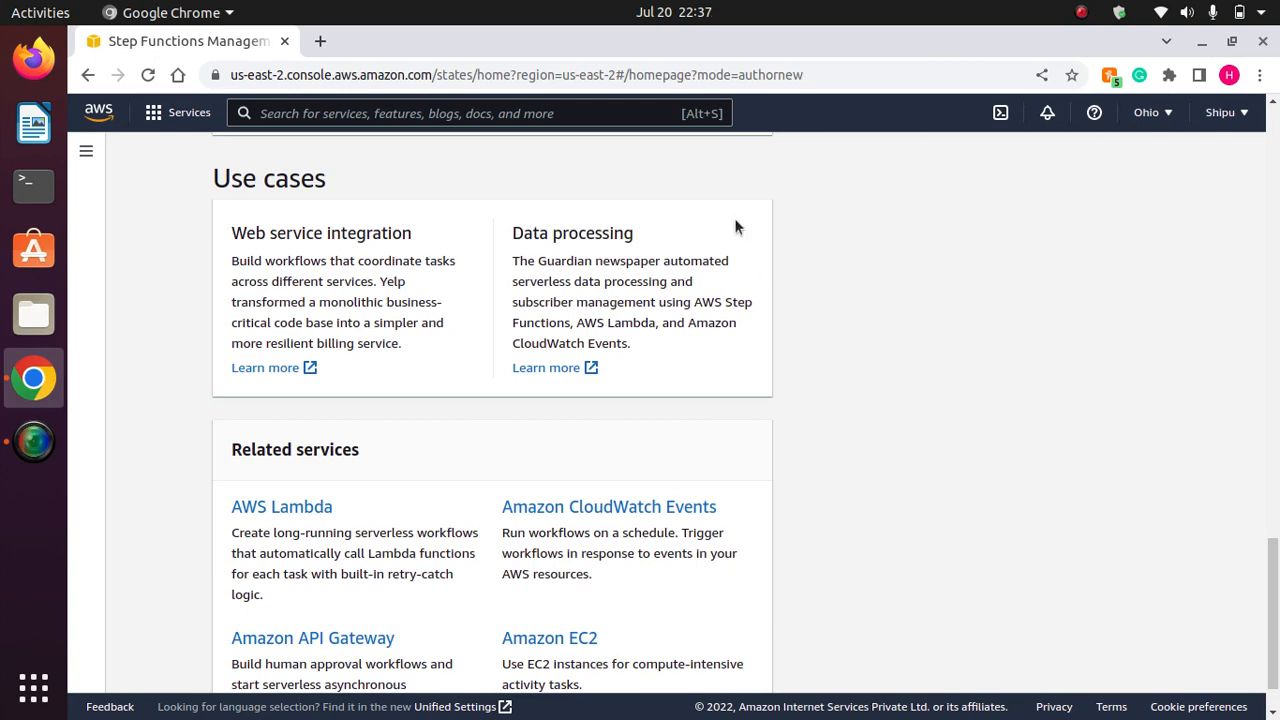
# Highlight the Data processing use case's heading and description, and open its linked Guardian case study
pyautogui.moveTo(559, 237); pyautogui.dragTo(640, 233)
pyautogui.click(514, 228)
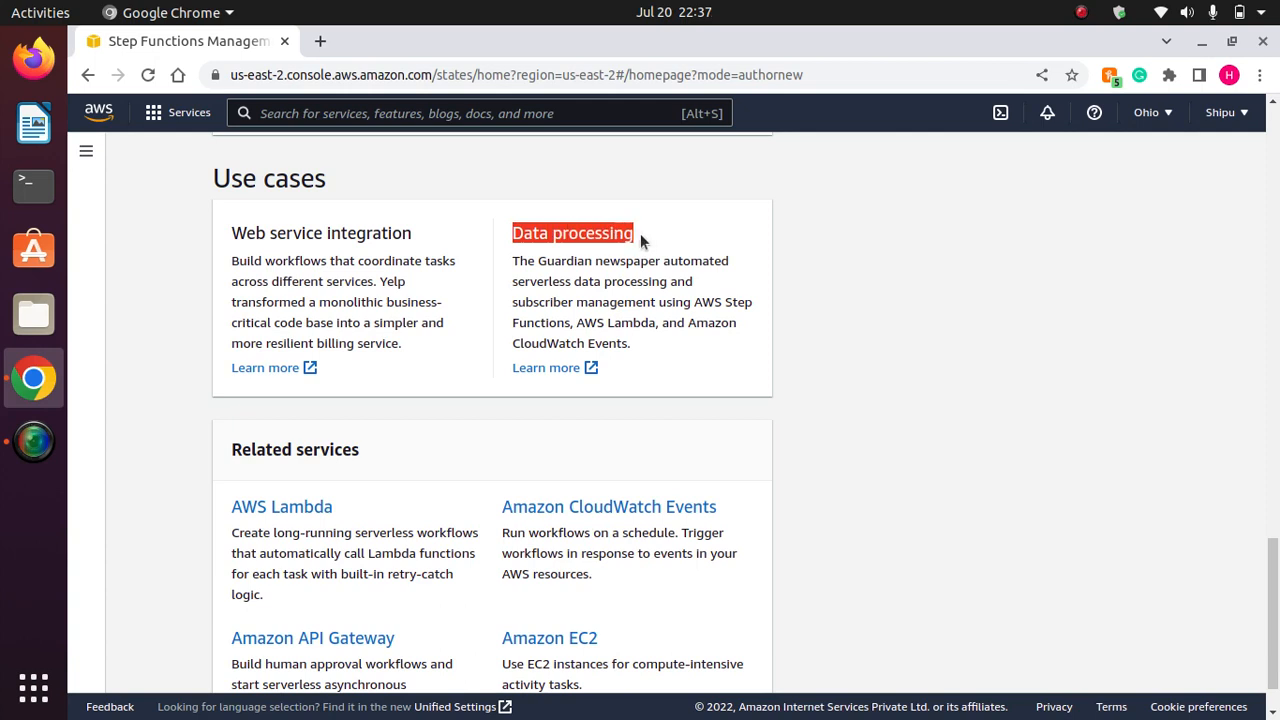
pyautogui.click(547, 257)
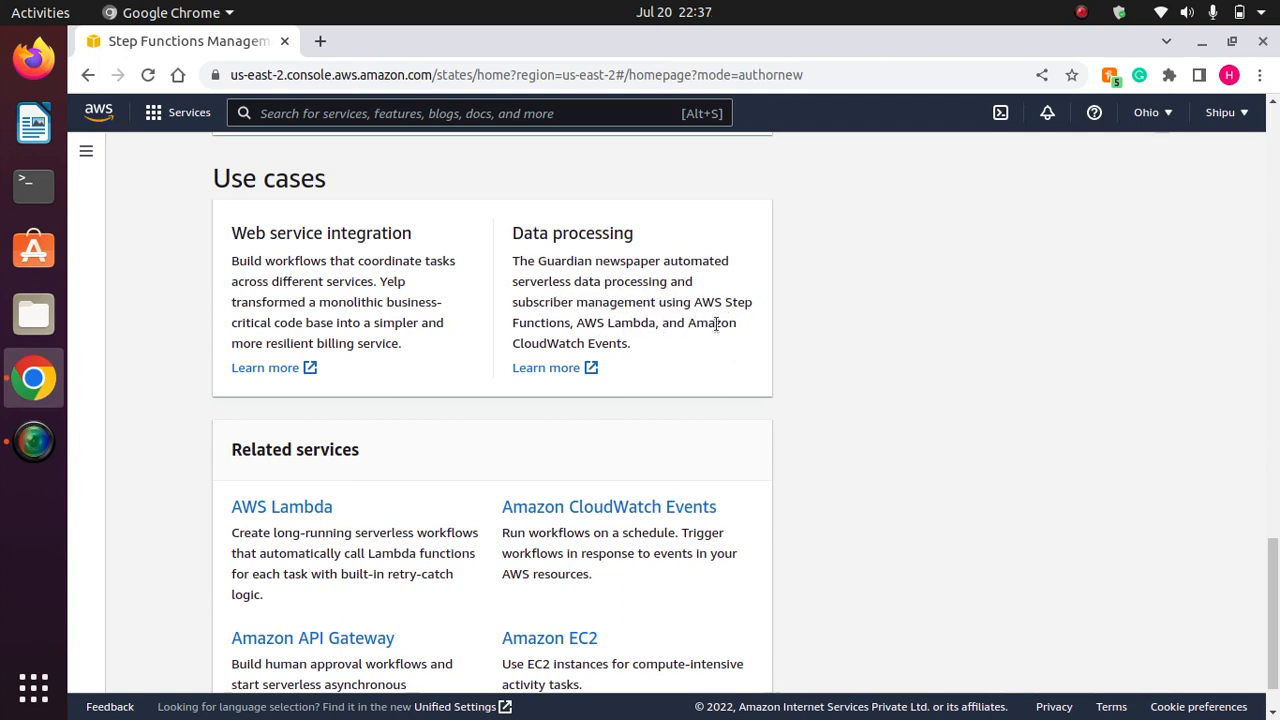
pyautogui.moveTo(629, 342); pyautogui.dragTo(512, 255)
pyautogui.click(575, 315)
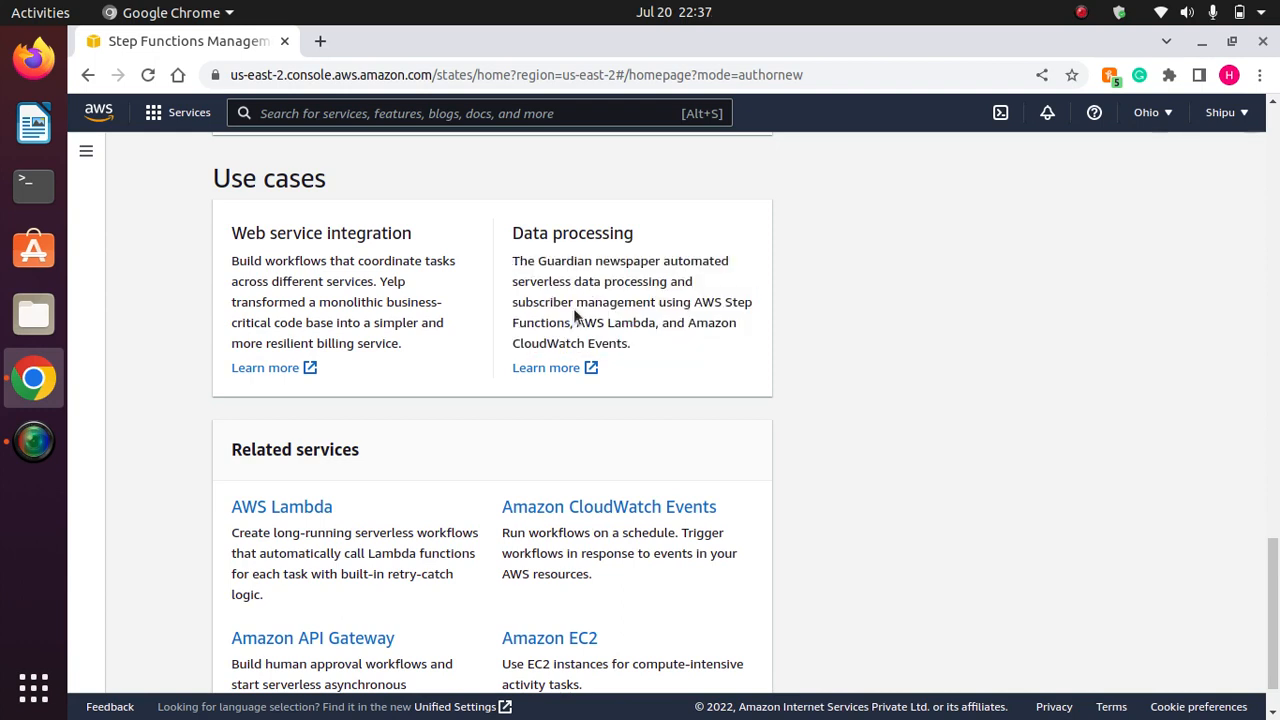
pyautogui.click(576, 368)
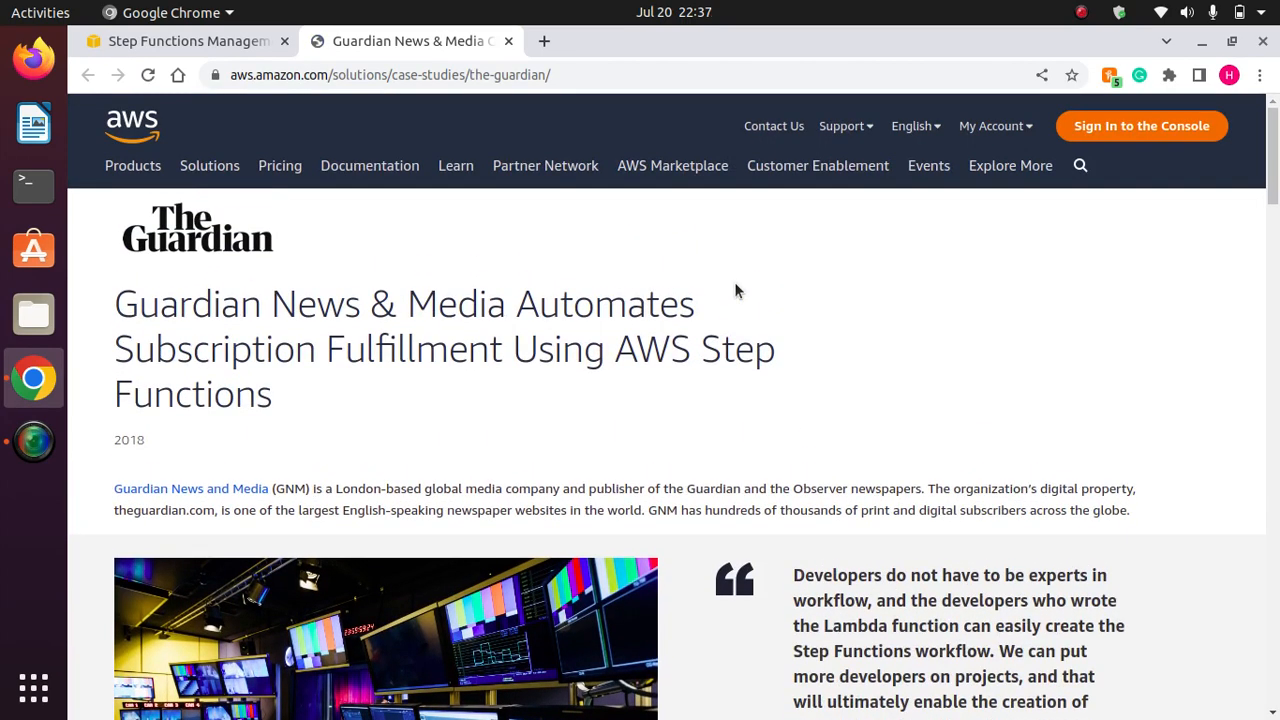
# Highlight the Guardian case study's title and examine the article down to the newspaper-delivery architecture diagram
pyautogui.moveTo(293, 437); pyautogui.dragTo(114, 292)
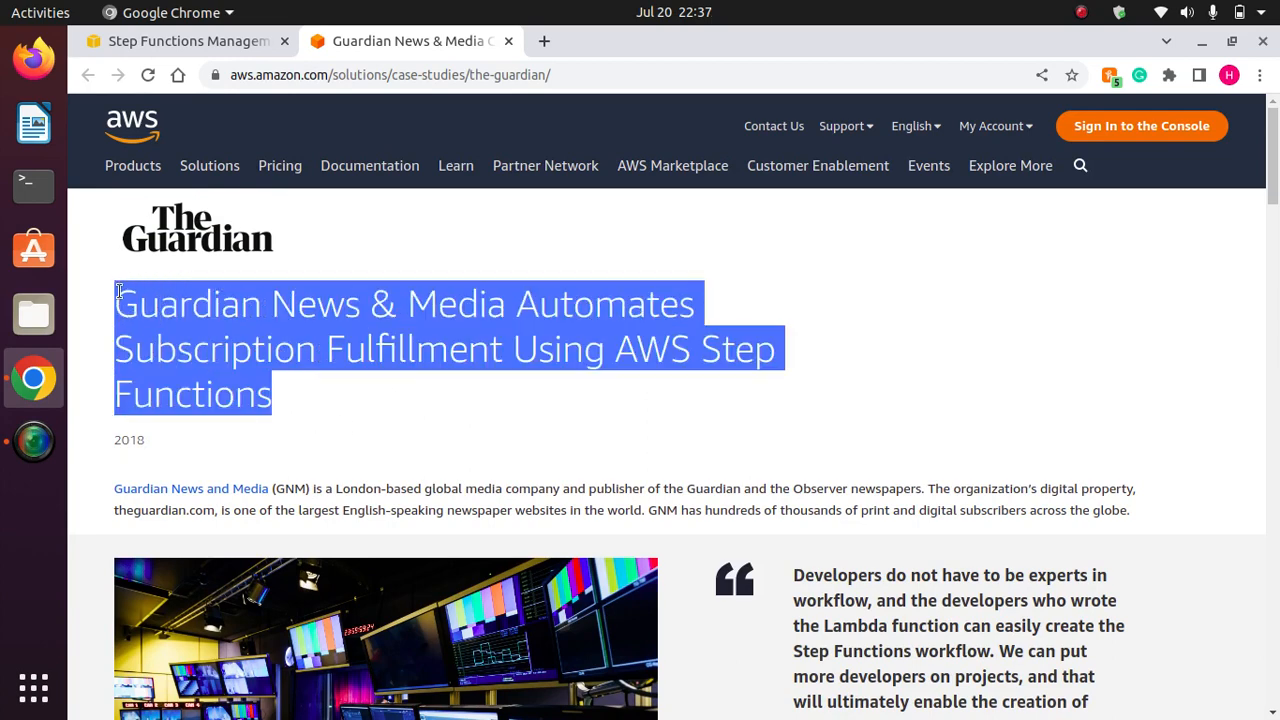
pyautogui.click(335, 360)
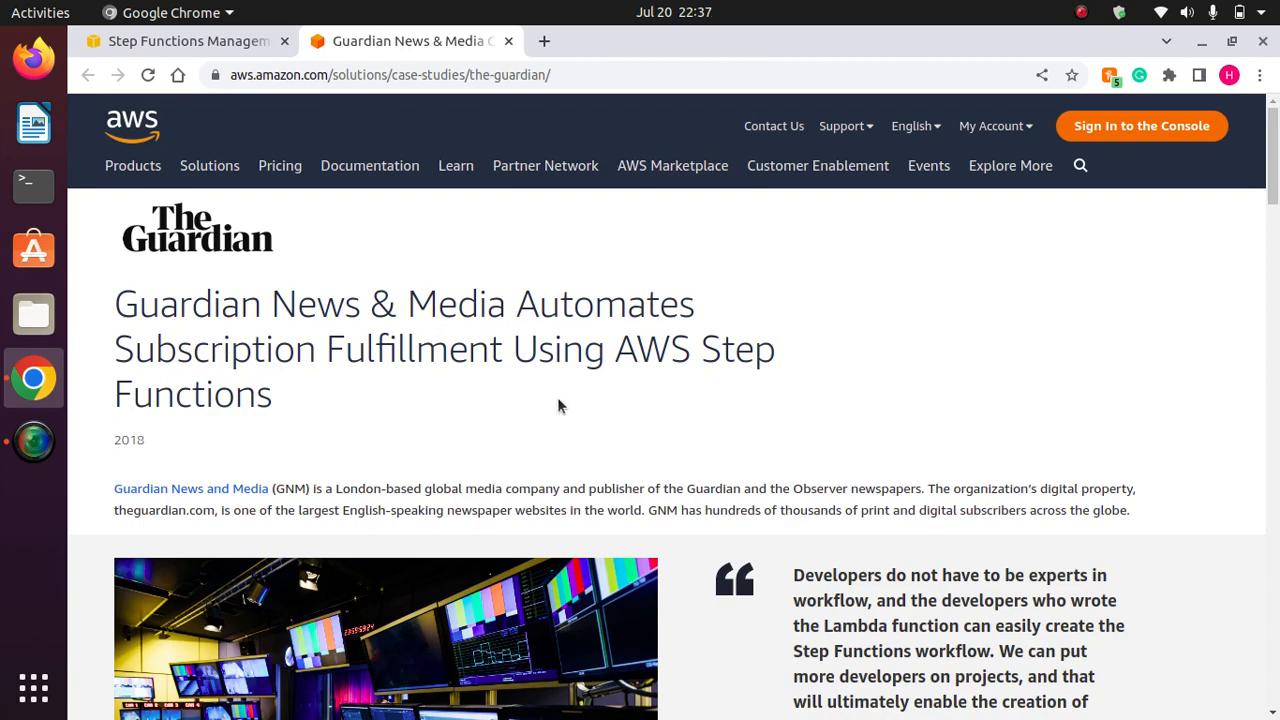
pyautogui.scroll(-5, 560, 417)
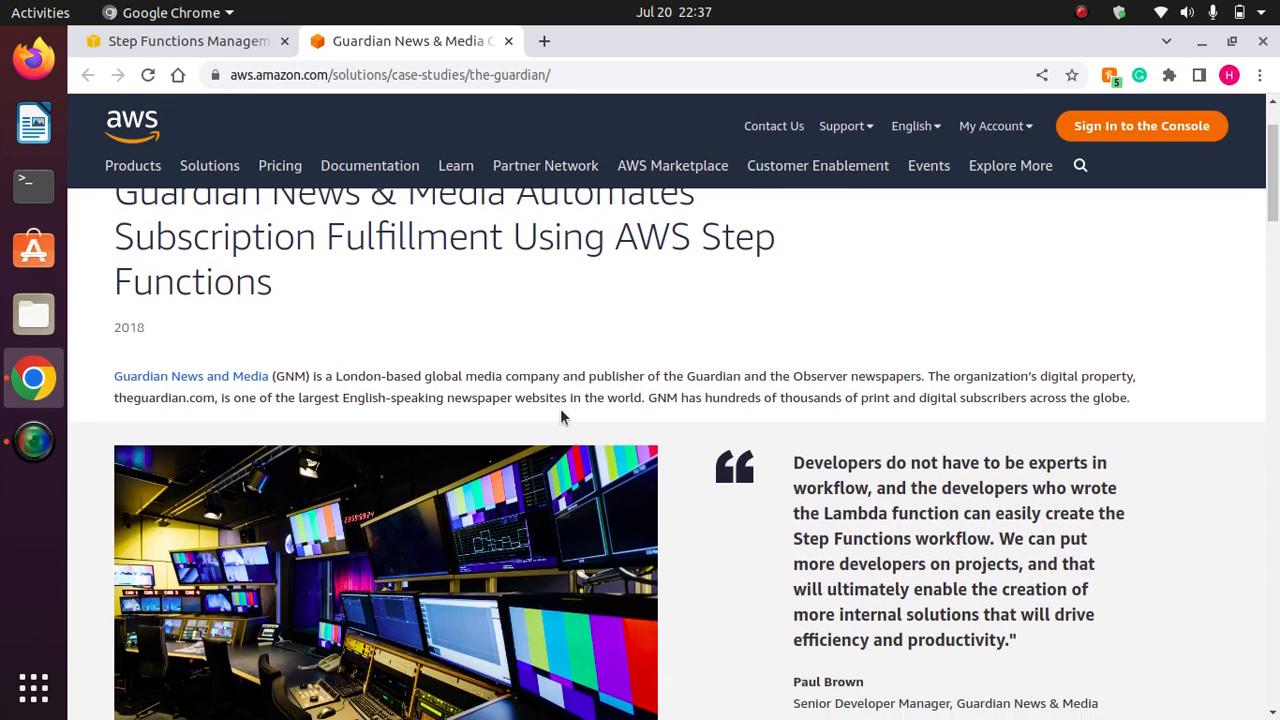
pyautogui.scroll(-9, 560, 417)
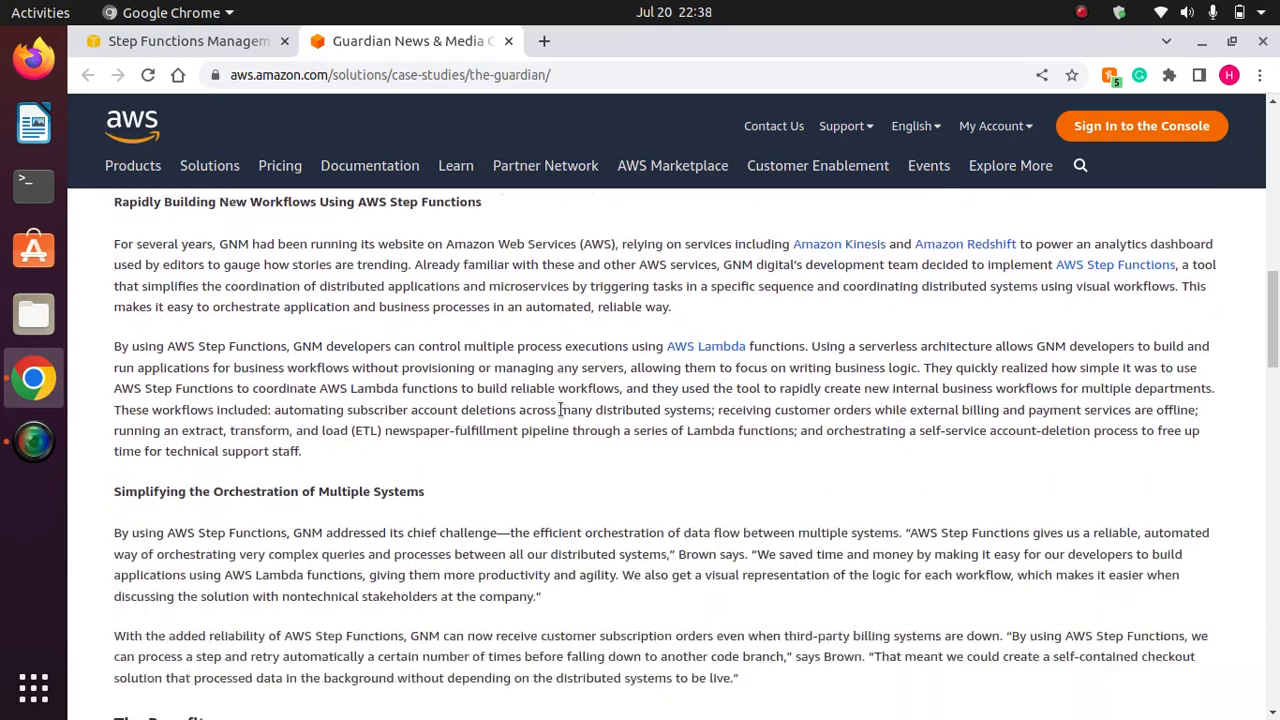
pyautogui.scroll(-10, 560, 417)
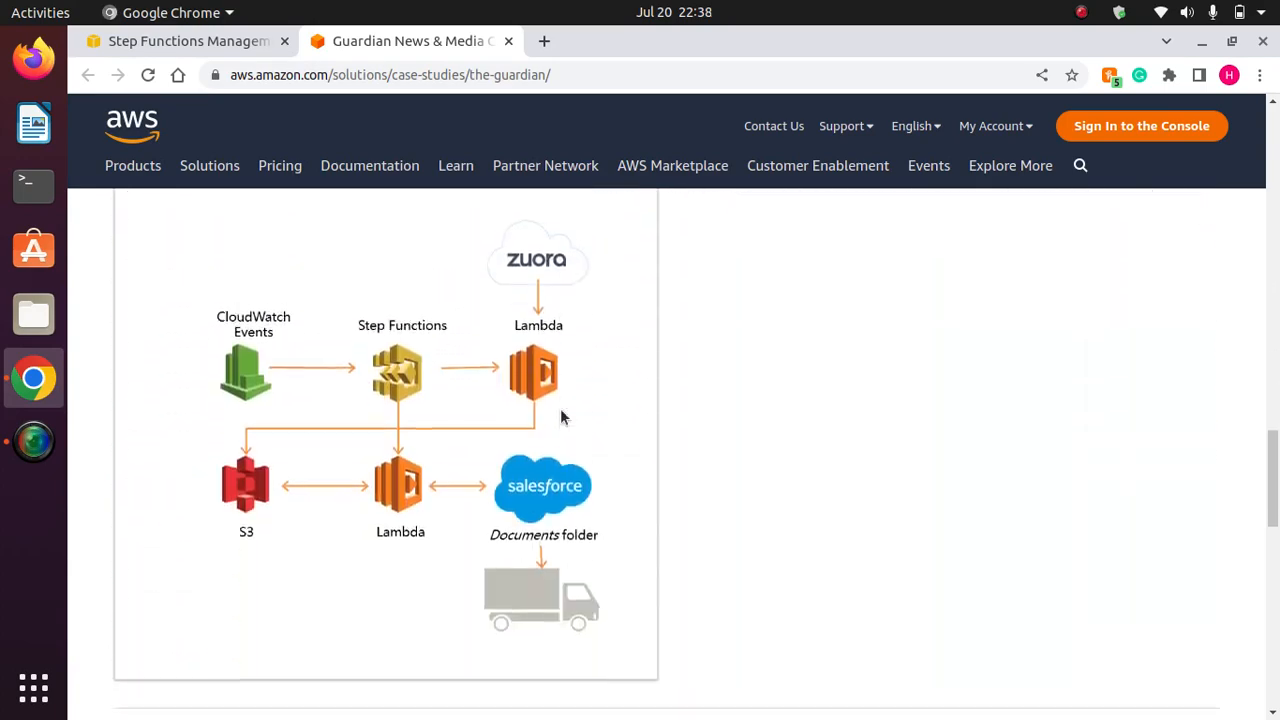
pyautogui.scroll(1, 561, 411)
pyautogui.scroll(-1, 561, 411)
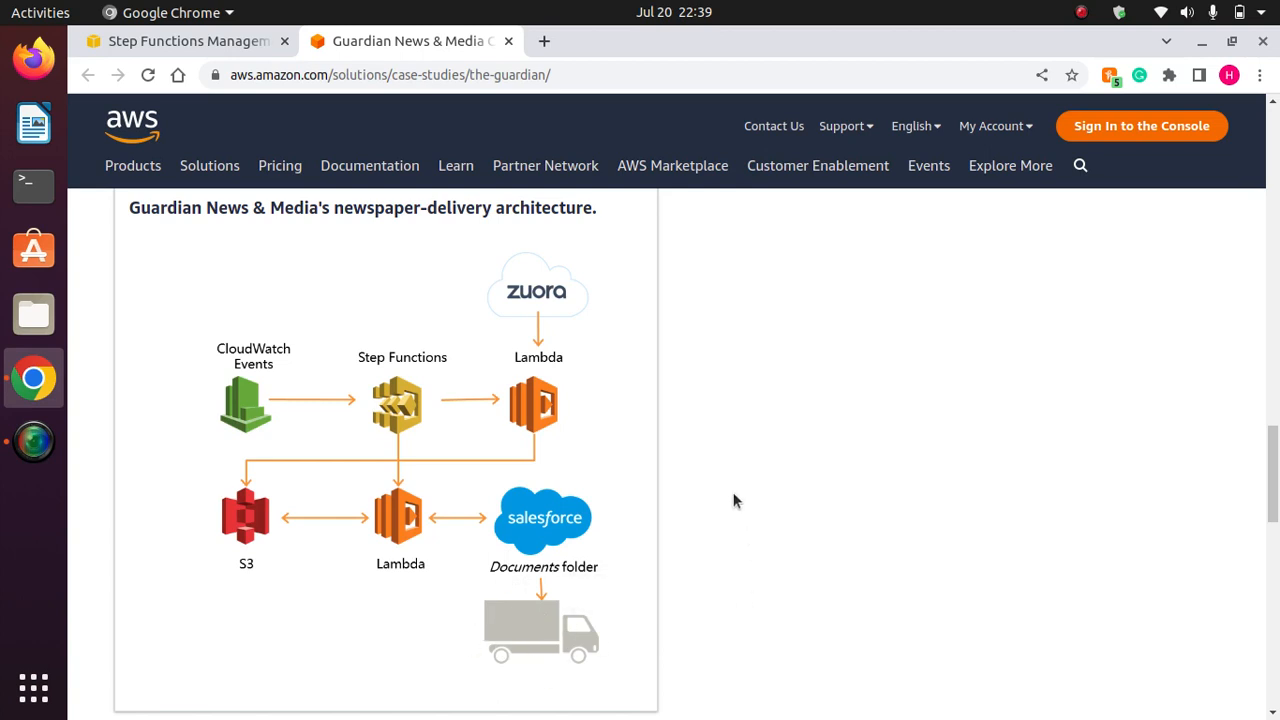
# Review the Benefits of AWS and AWS Services Used sections of the Guardian case study, and close the case study
pyautogui.scroll(-3, 733, 493)
pyautogui.scroll(-10, 732, 492)
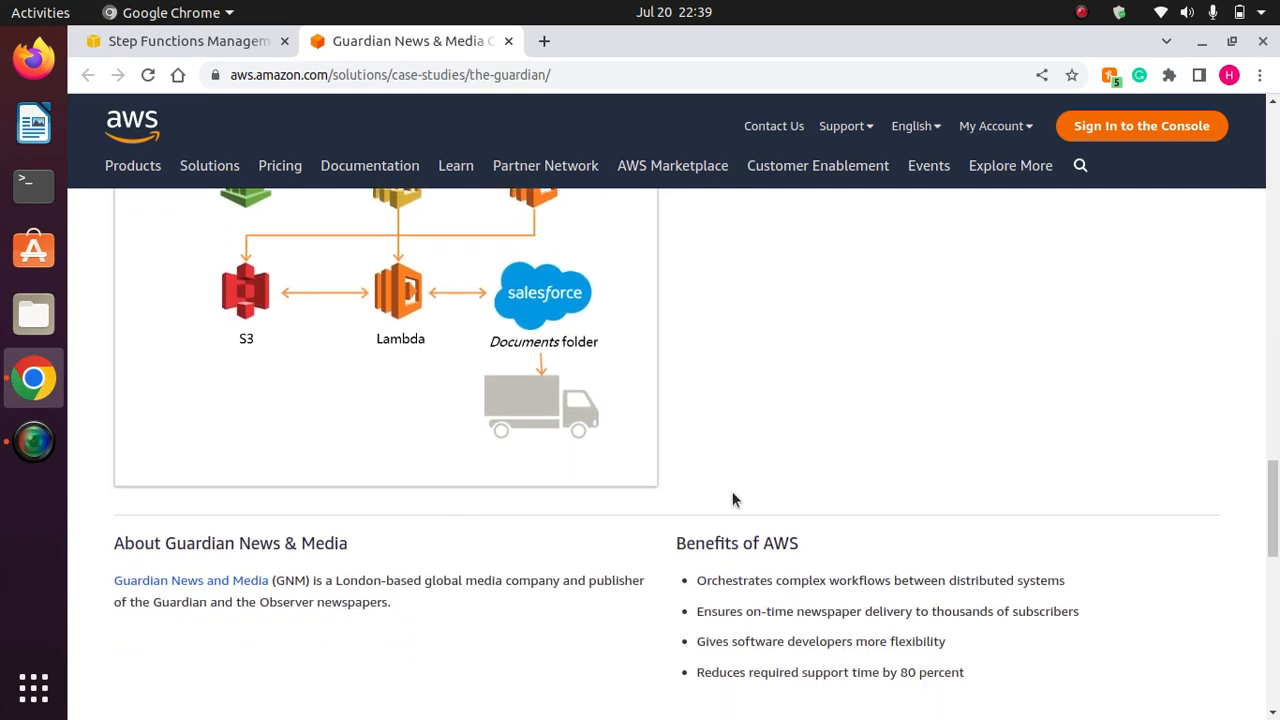
pyautogui.scroll(-2, 732, 495)
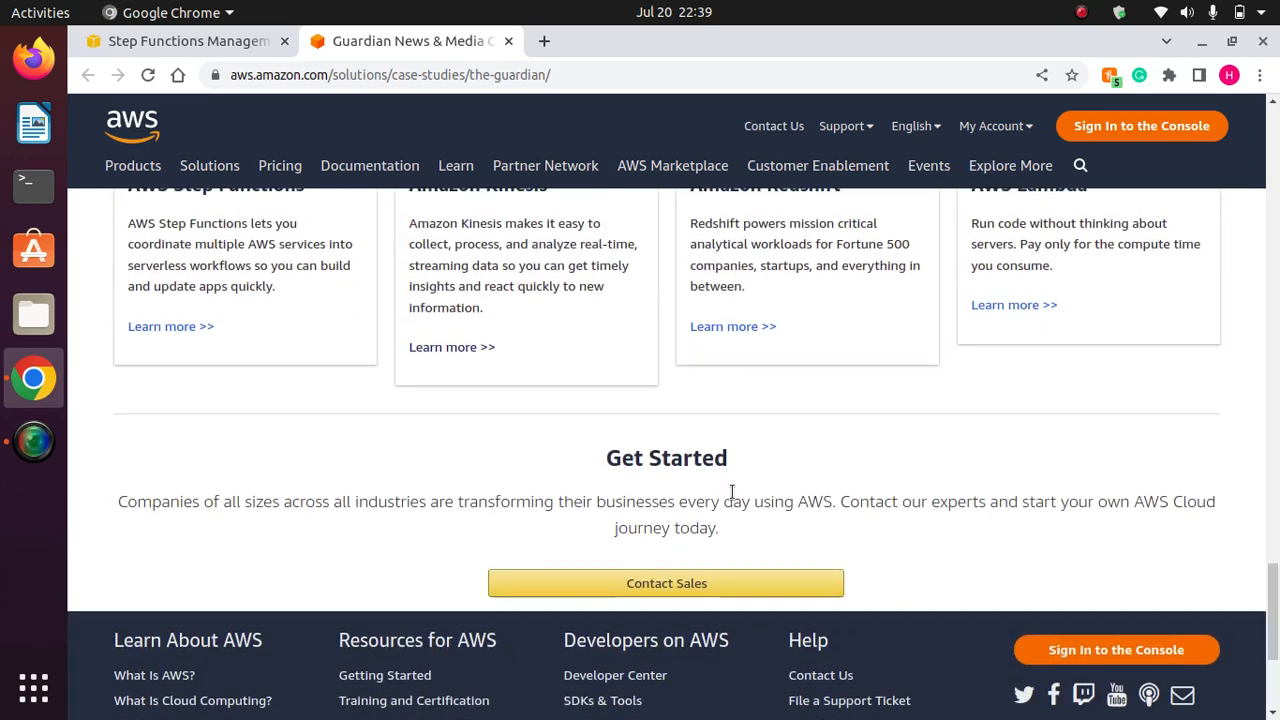
pyautogui.scroll(2, 732, 495)
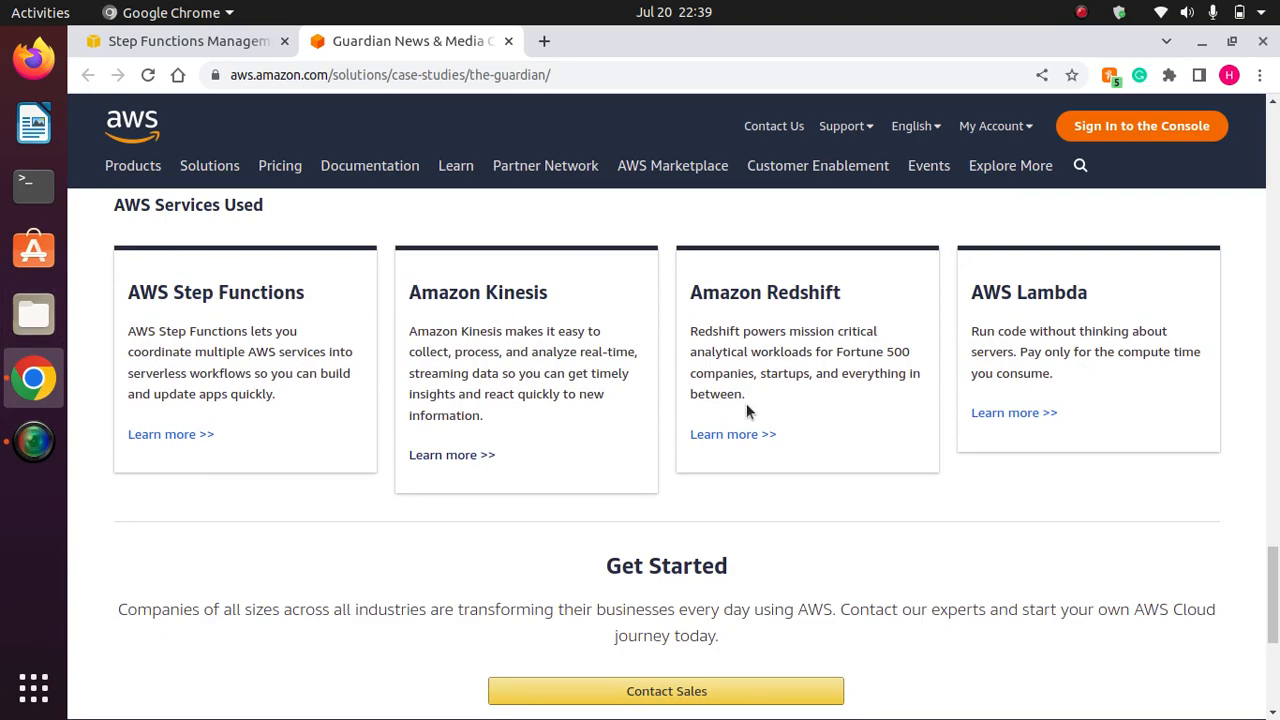
pyautogui.scroll(10, 746, 405)
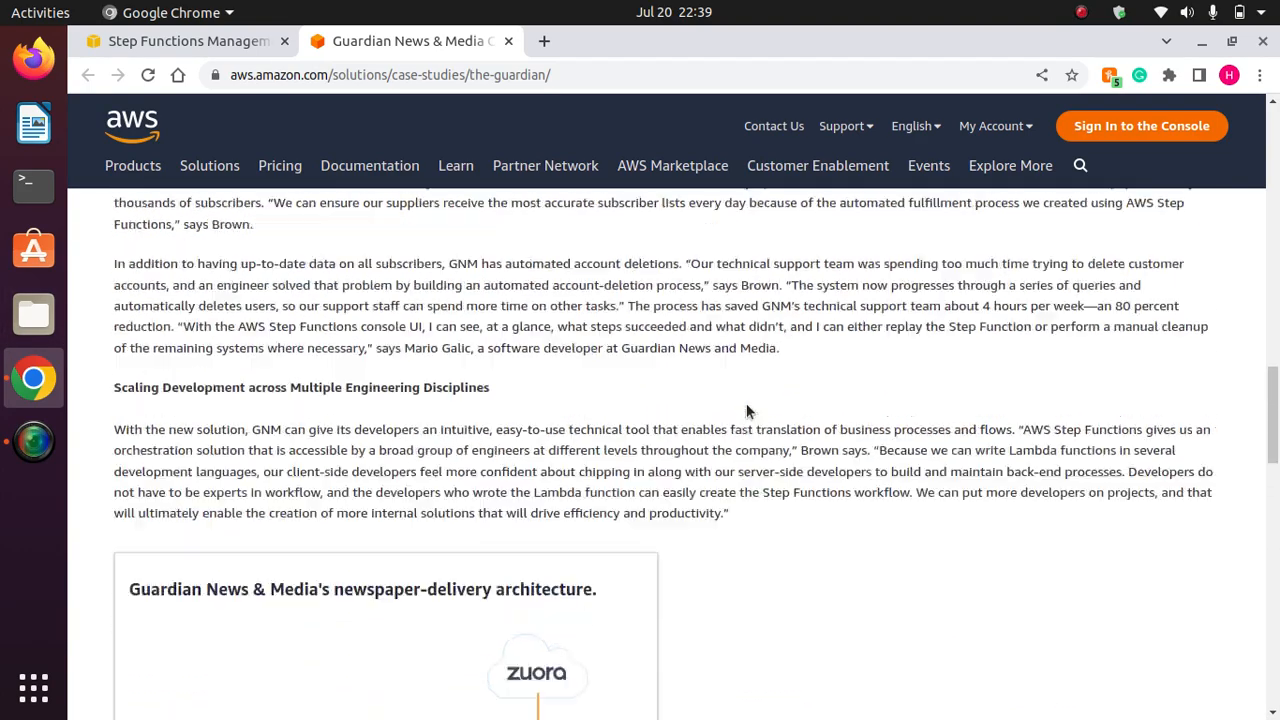
pyautogui.scroll(15, 746, 411)
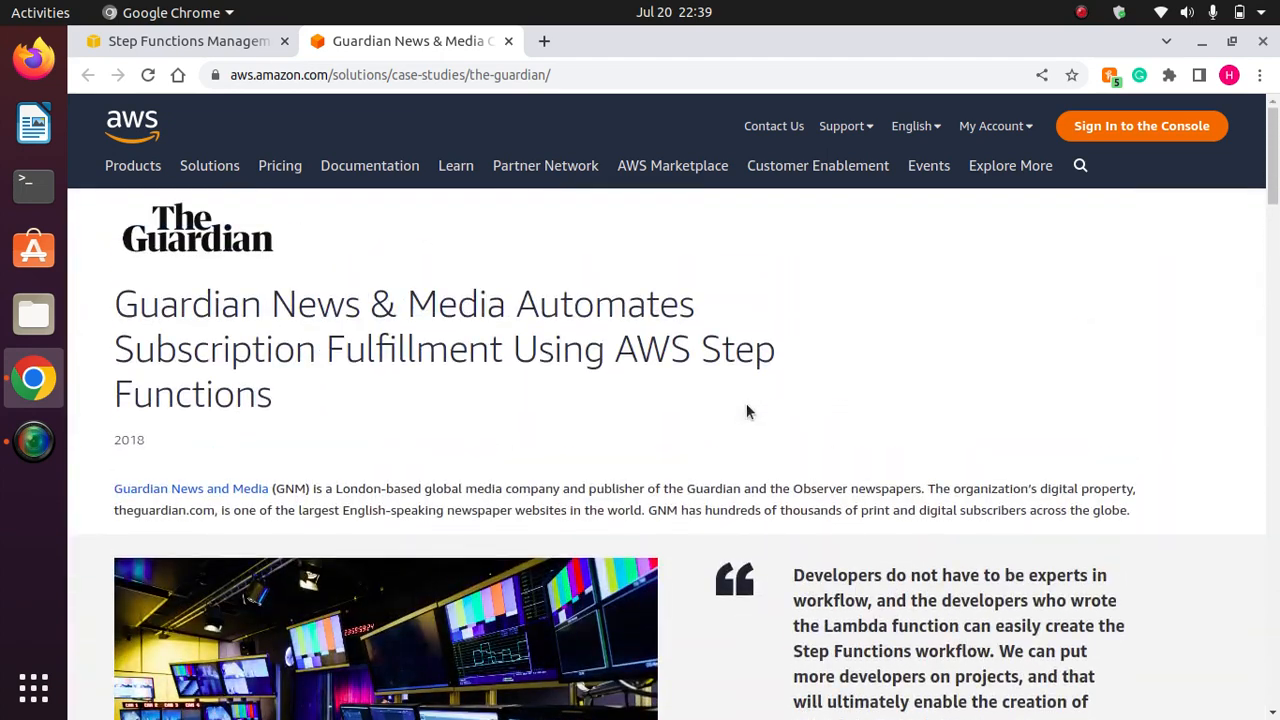
pyautogui.click(508, 41)
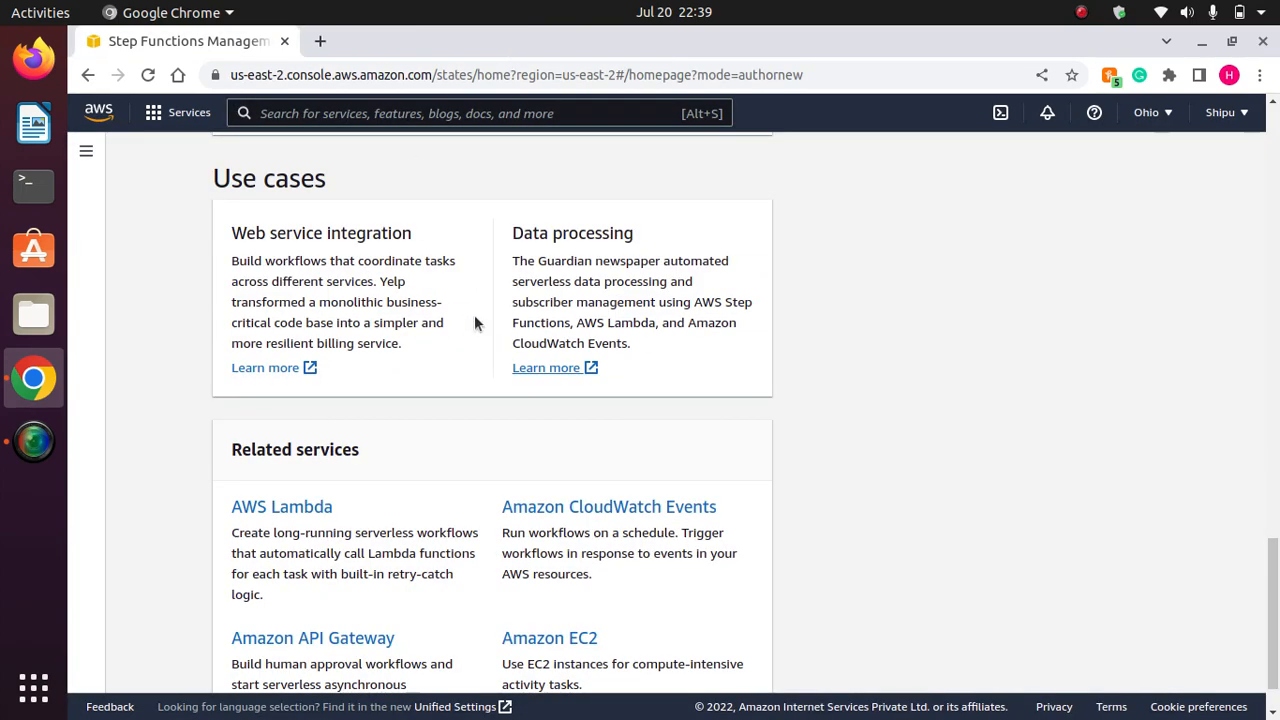
# Look over the Related services section and open the Hello World workflow example from the Step Functions home page
pyautogui.scroll(-1, 879, 404)
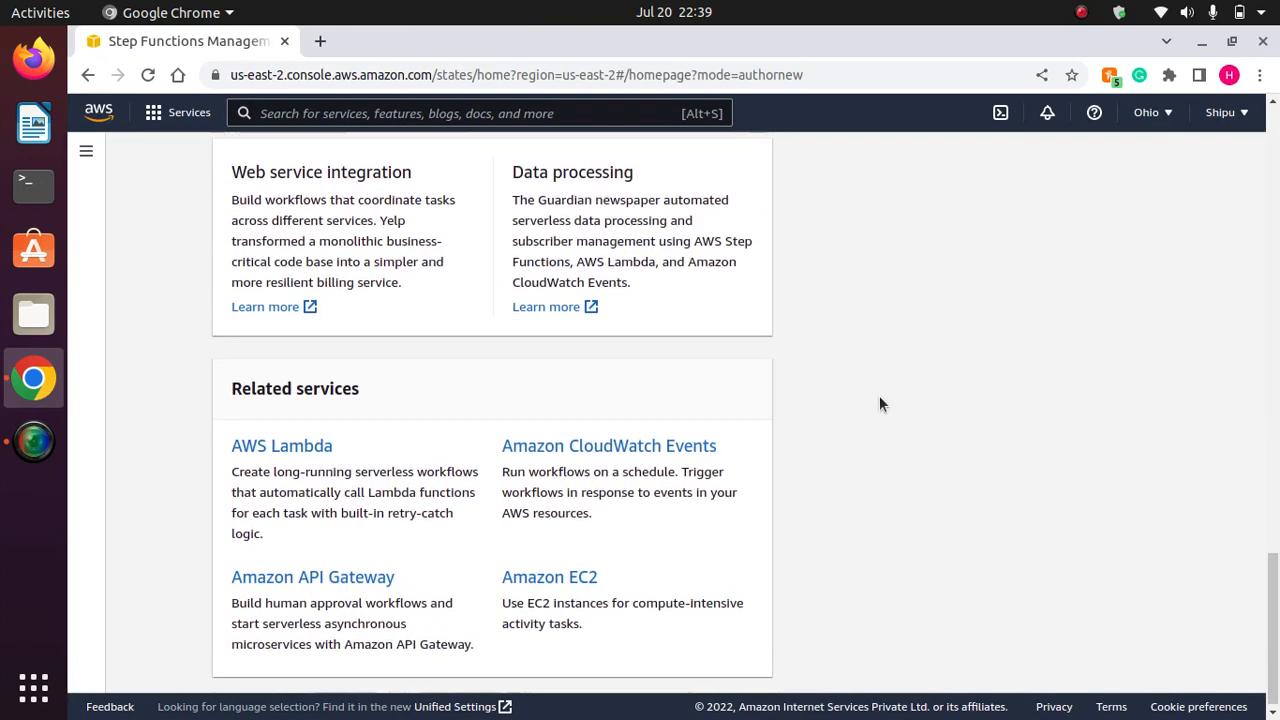
pyautogui.scroll(1, 879, 404)
pyautogui.scroll(15, 879, 404)
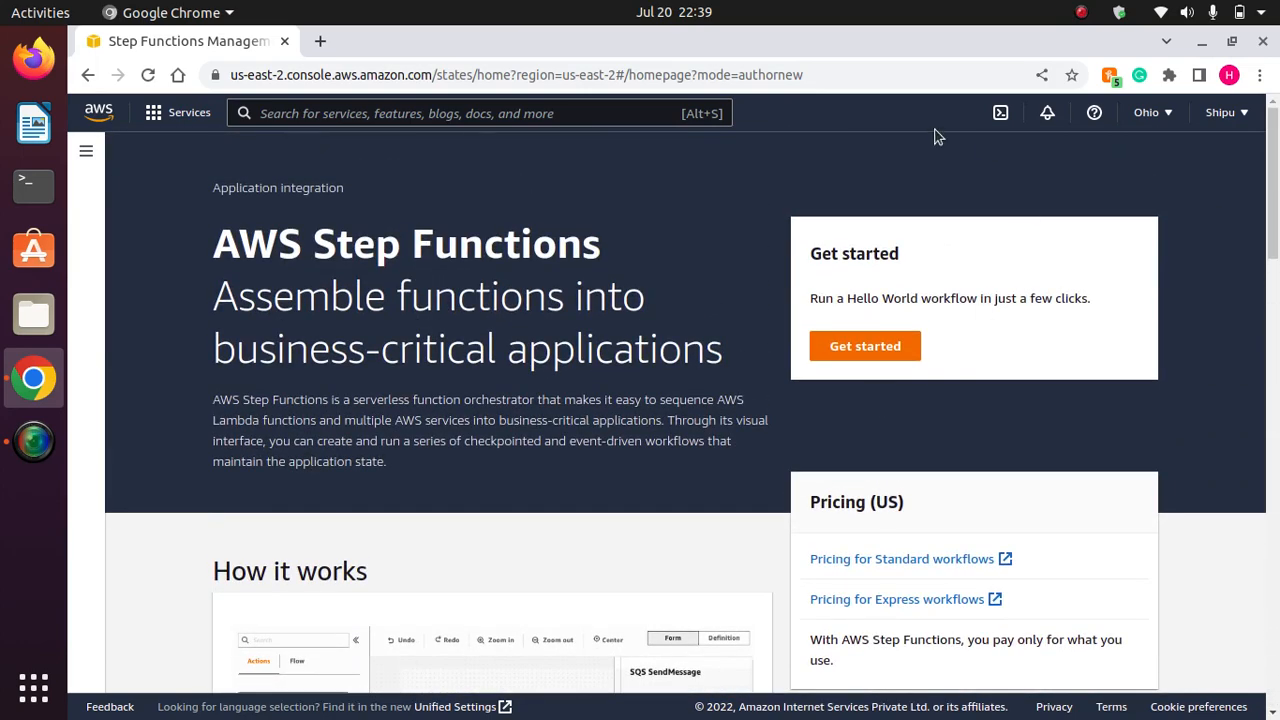
pyautogui.click(872, 346)
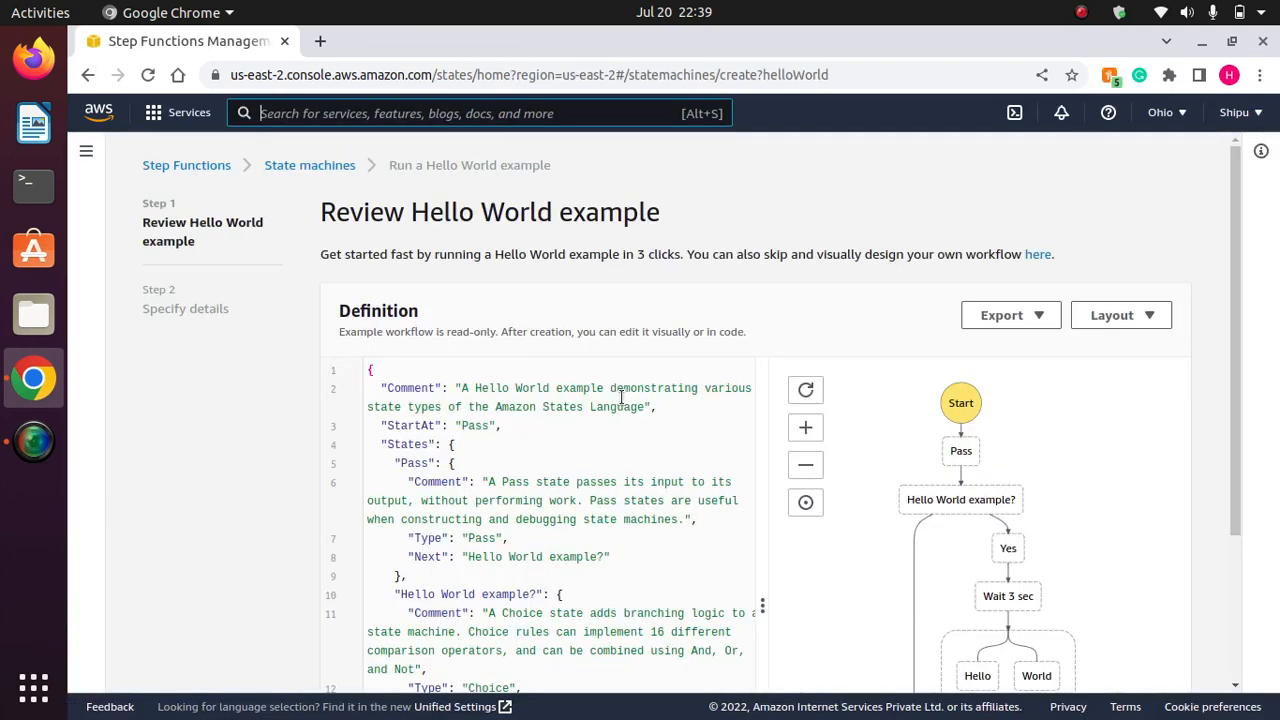
# Highlight the page heading Review Hello World example, including the words Hello World example on their own
pyautogui.moveTo(589, 203); pyautogui.dragTo(290, 204)
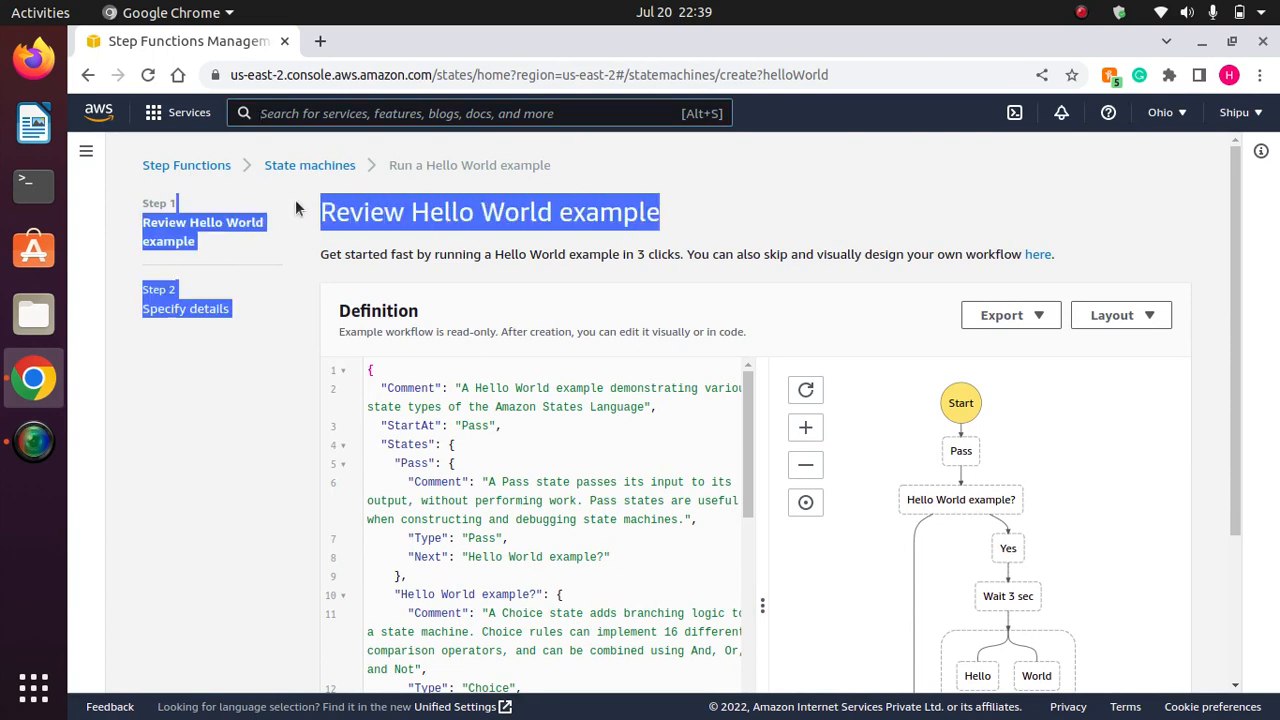
pyautogui.click(575, 207)
pyautogui.moveTo(663, 213); pyautogui.dragTo(332, 222)
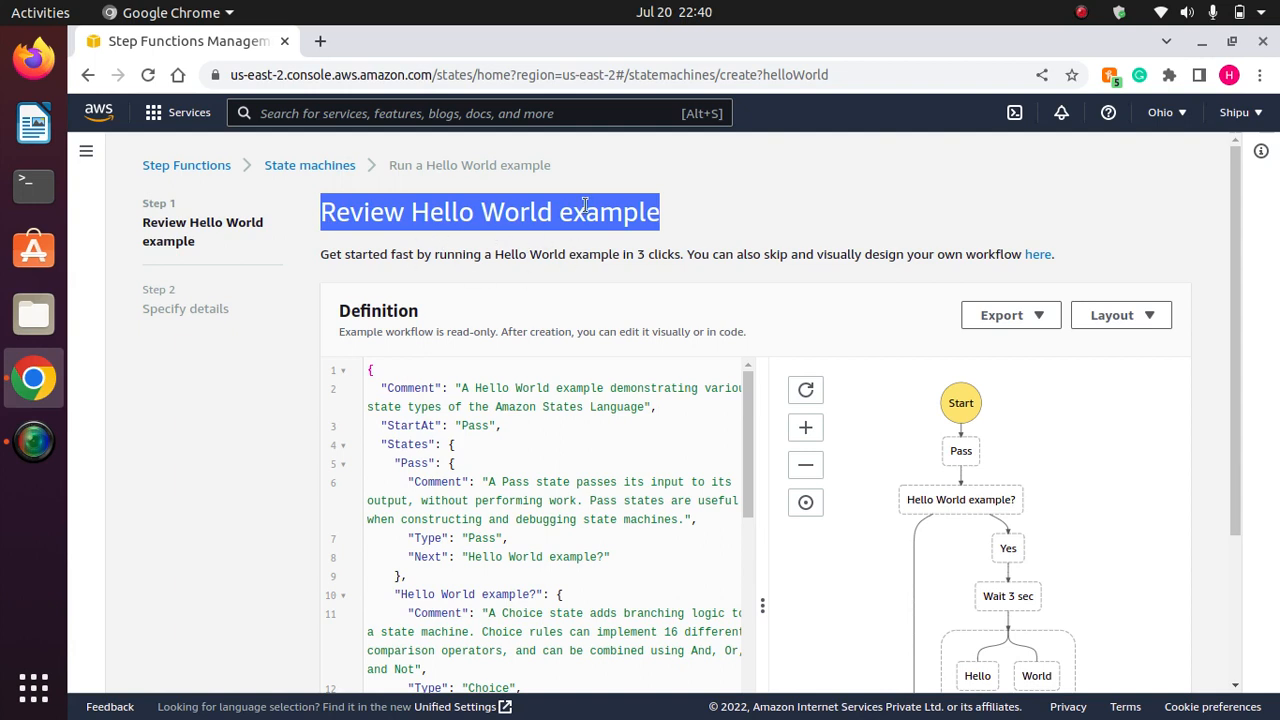
pyautogui.click(783, 190)
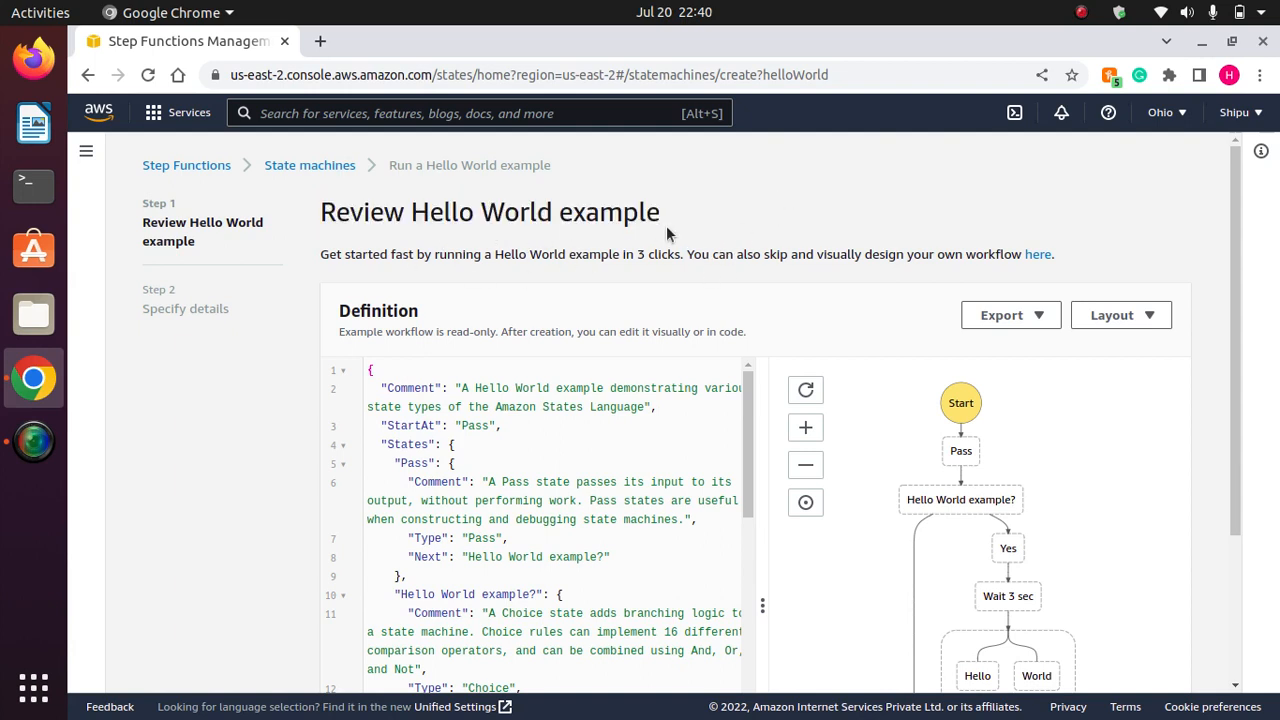
pyautogui.moveTo(667, 224); pyautogui.dragTo(422, 209)
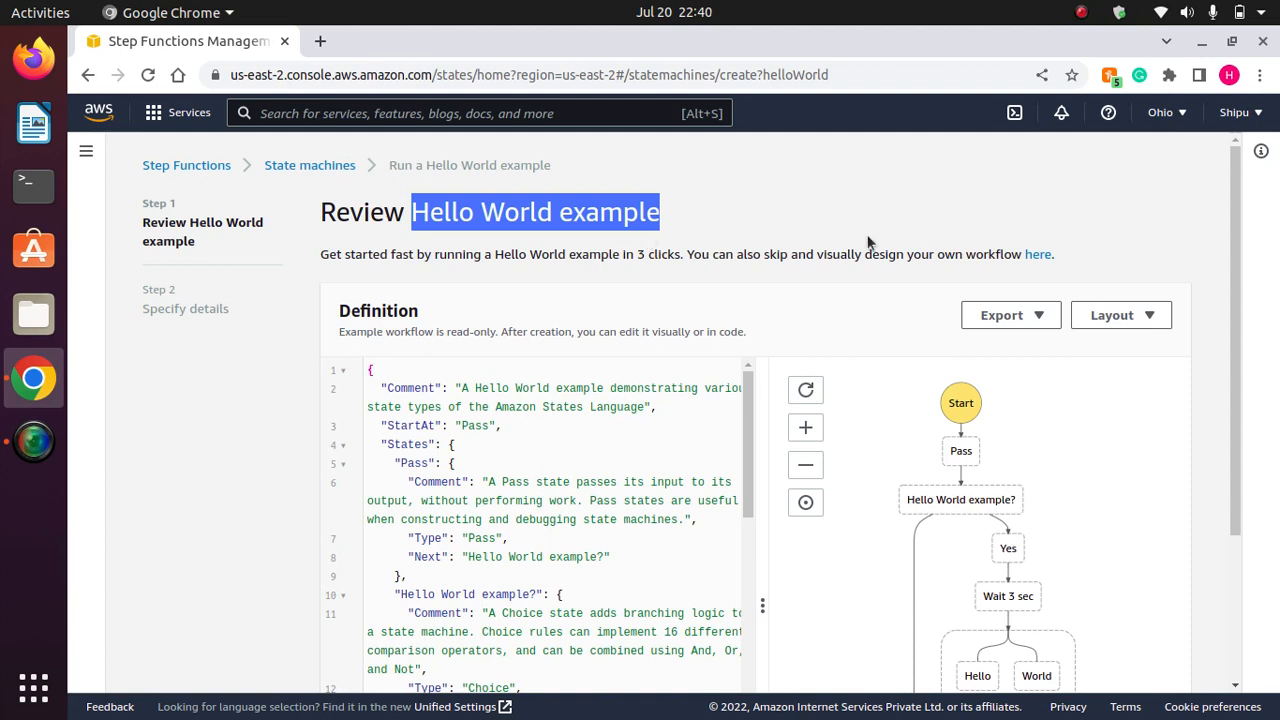
pyautogui.click(812, 204)
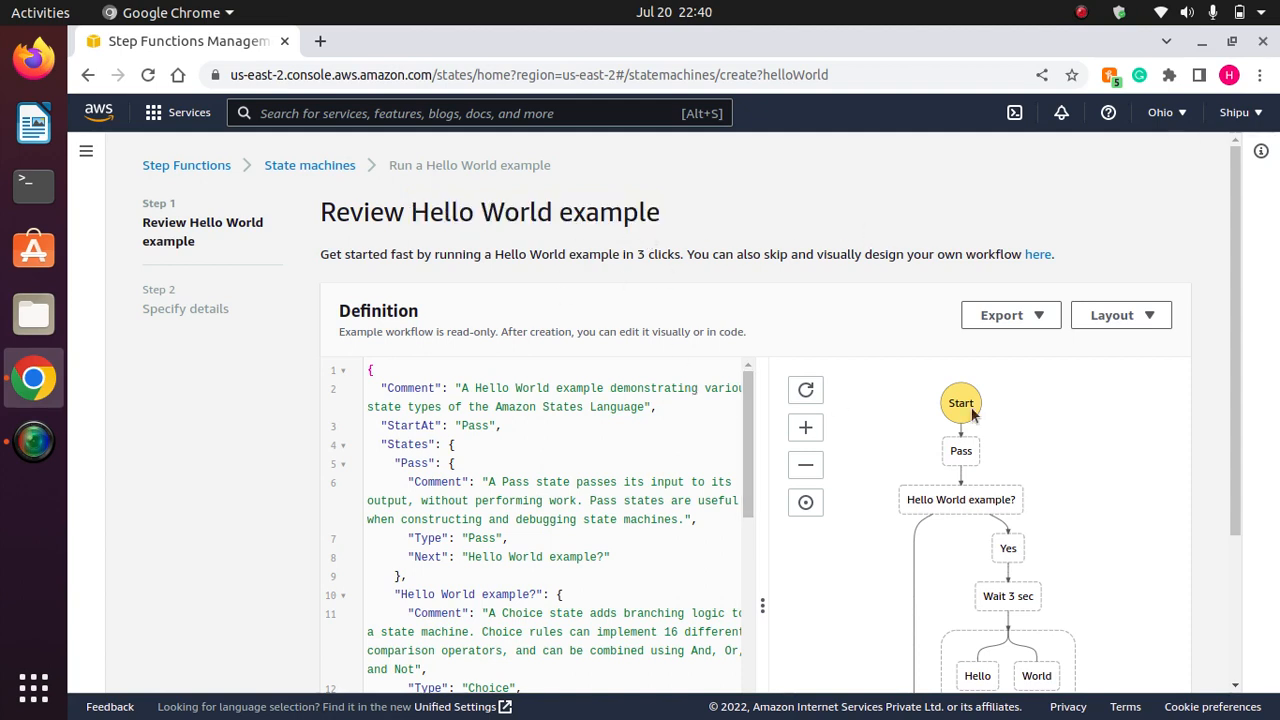
# Highlight the Definition heading and examine the Hello World state machine's code and workflow diagram from Start to End
pyautogui.moveTo(1246, 297); pyautogui.dragTo(1237, 386)
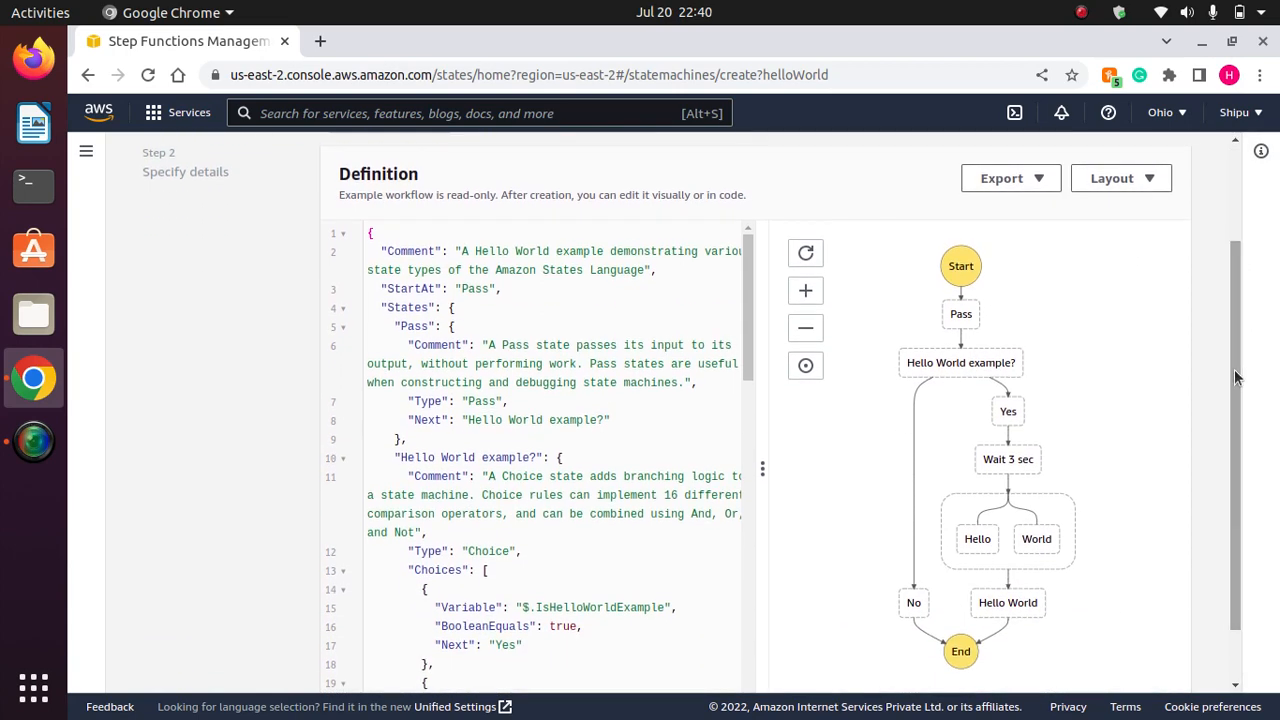
pyautogui.moveTo(427, 180); pyautogui.dragTo(309, 177)
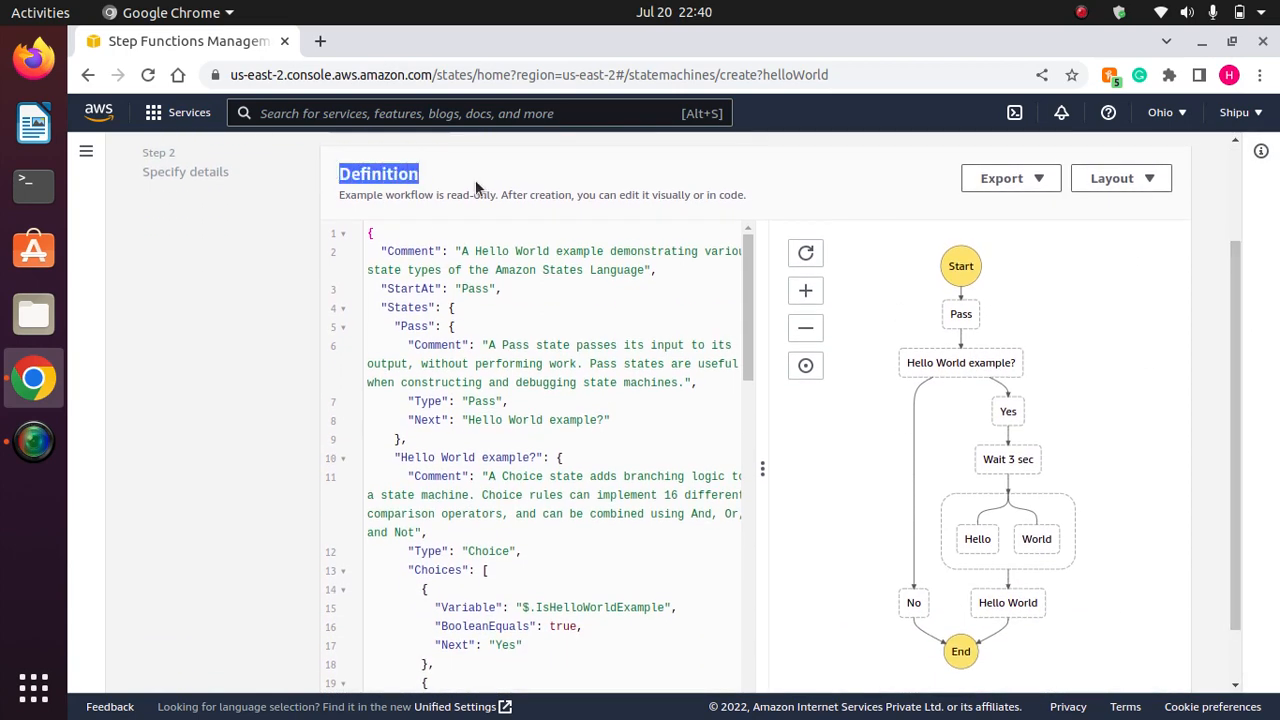
pyautogui.click(410, 174)
pyautogui.moveTo(435, 178); pyautogui.dragTo(320, 173)
pyautogui.moveTo(1236, 405); pyautogui.dragTo(1240, 418)
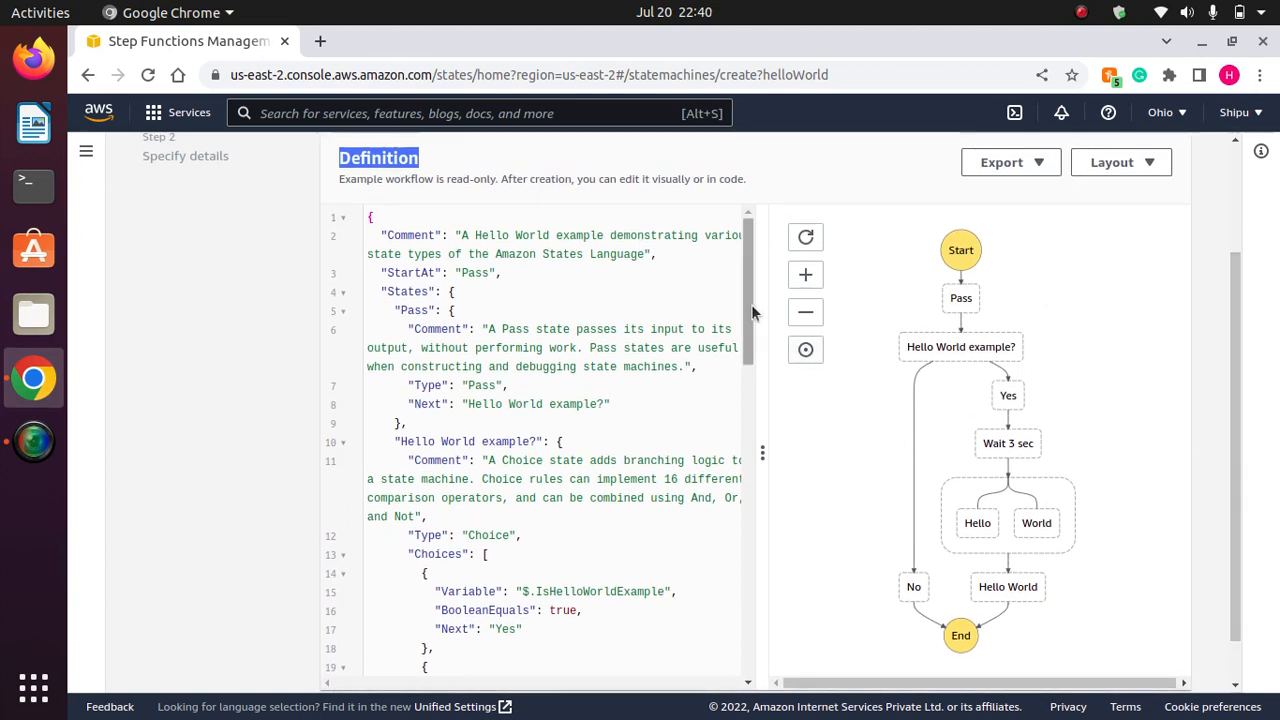
pyautogui.moveTo(752, 337); pyautogui.dragTo(743, 275)
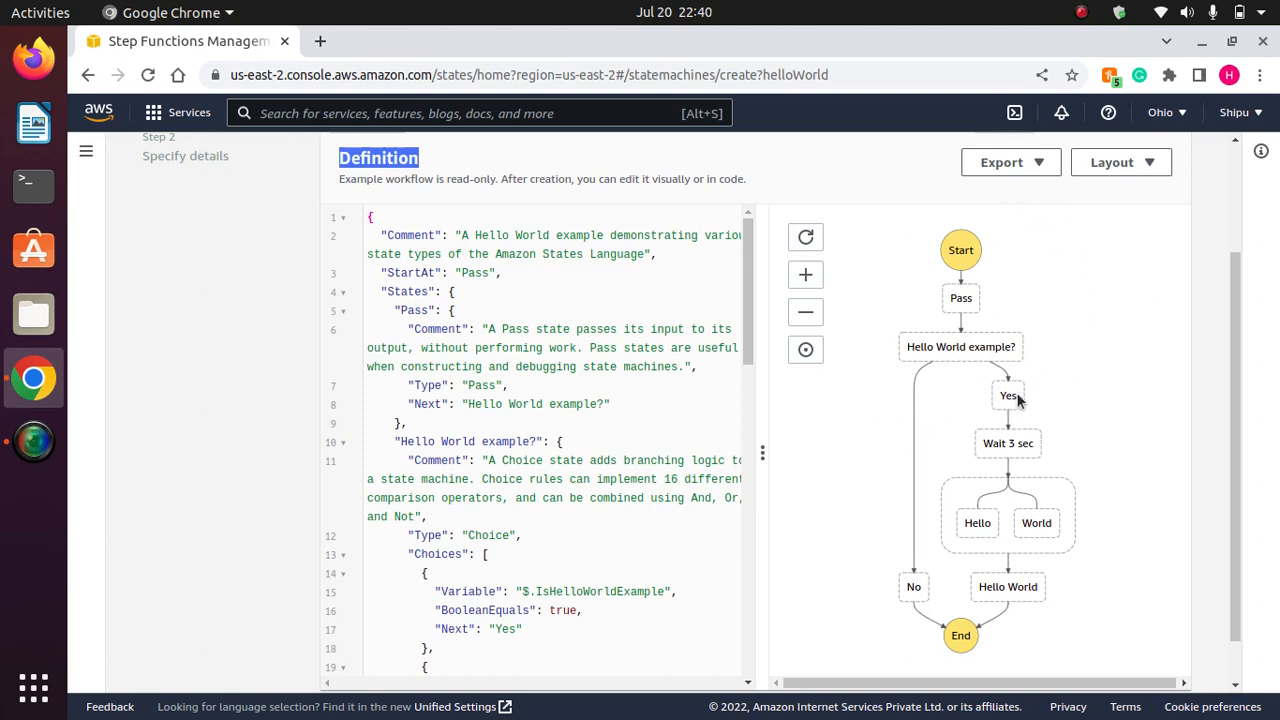
pyautogui.moveTo(1230, 444)
pyautogui.mouseDown()
pyautogui.moveTo(1233, 408)
pyautogui.moveTo(1229, 447)
pyautogui.mouseUp()
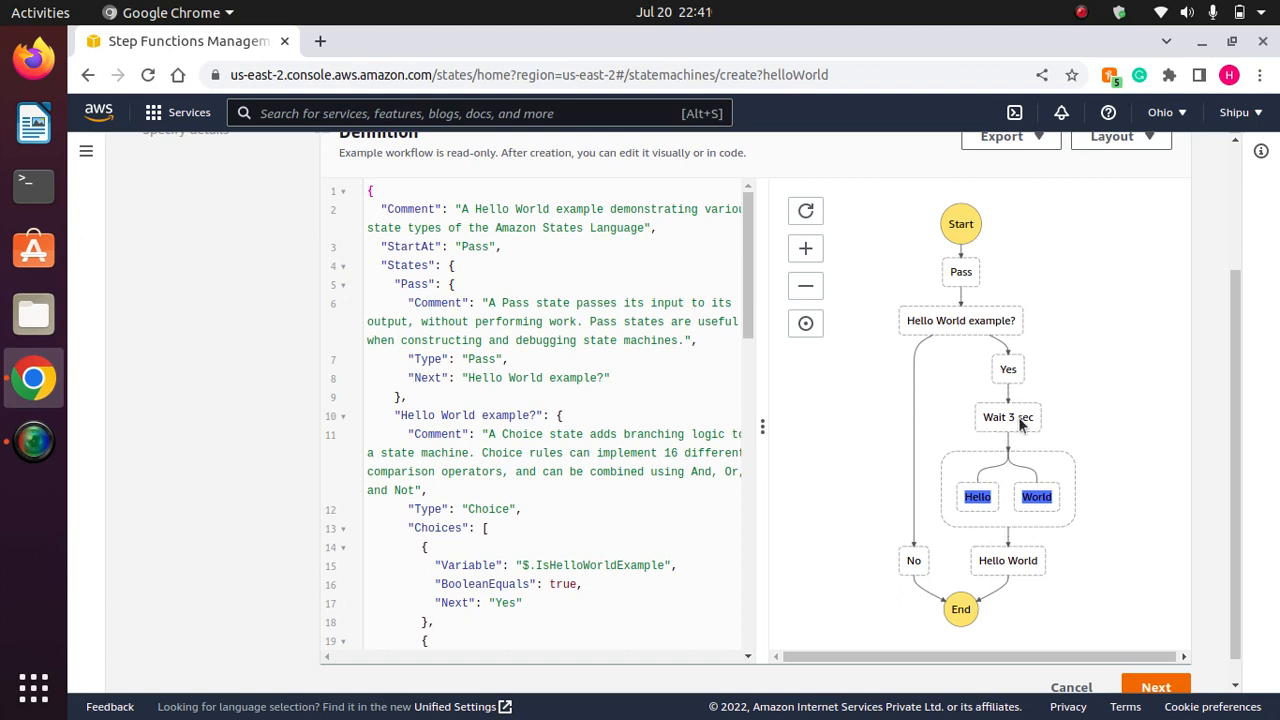
pyautogui.click(1011, 461)
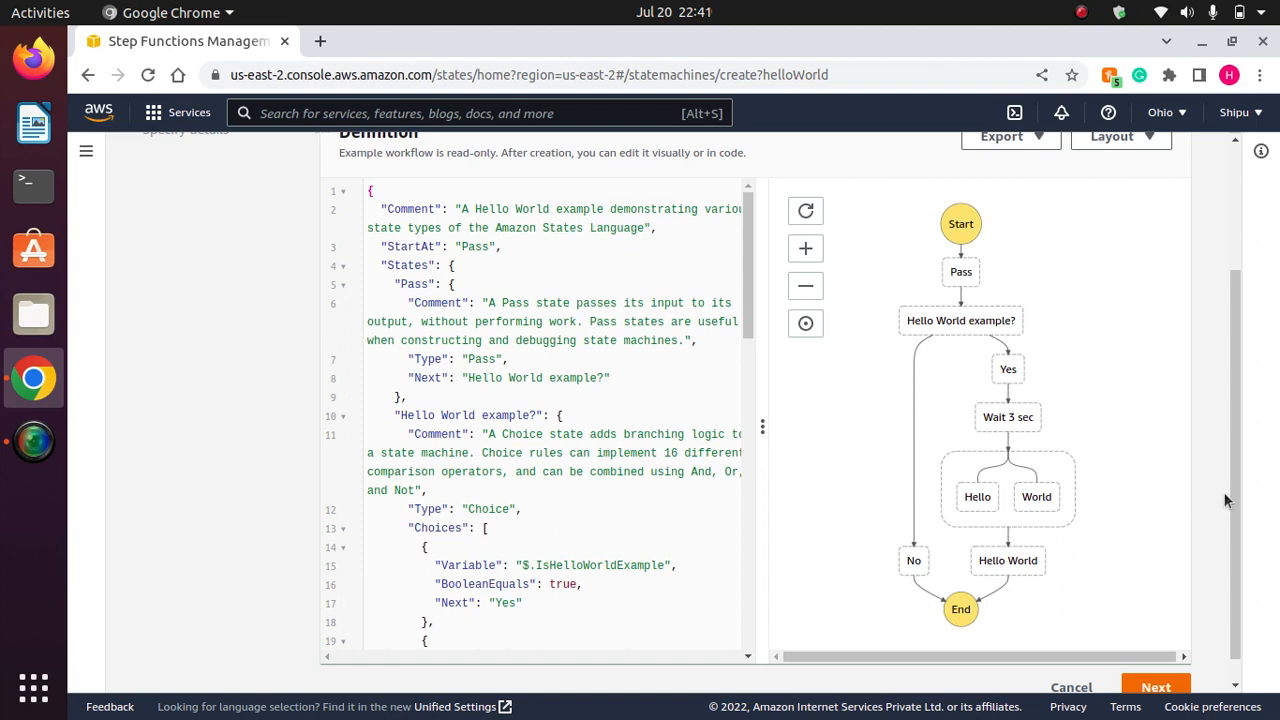
# Accept the Hello World example definition and proceed to the Specify details step
pyautogui.scroll(-1, 1230, 510)
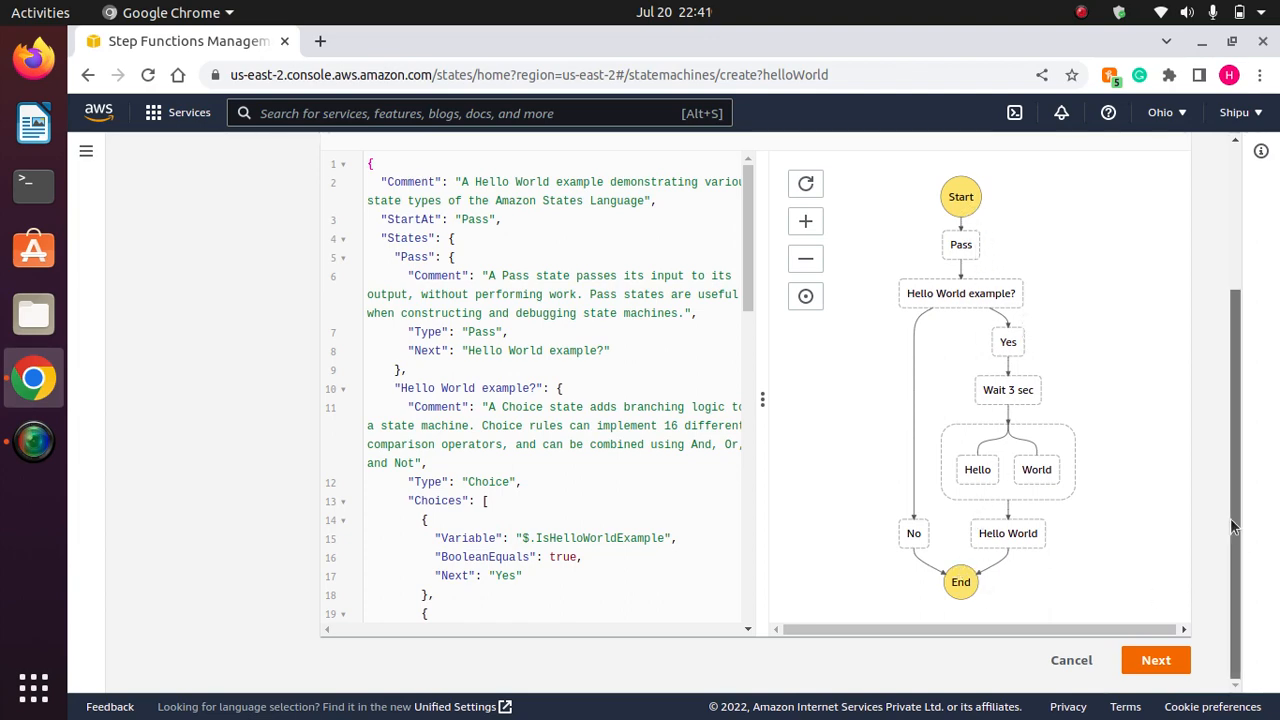
pyautogui.moveTo(1236, 540); pyautogui.dragTo(1213, 640)
pyautogui.click(1157, 662)
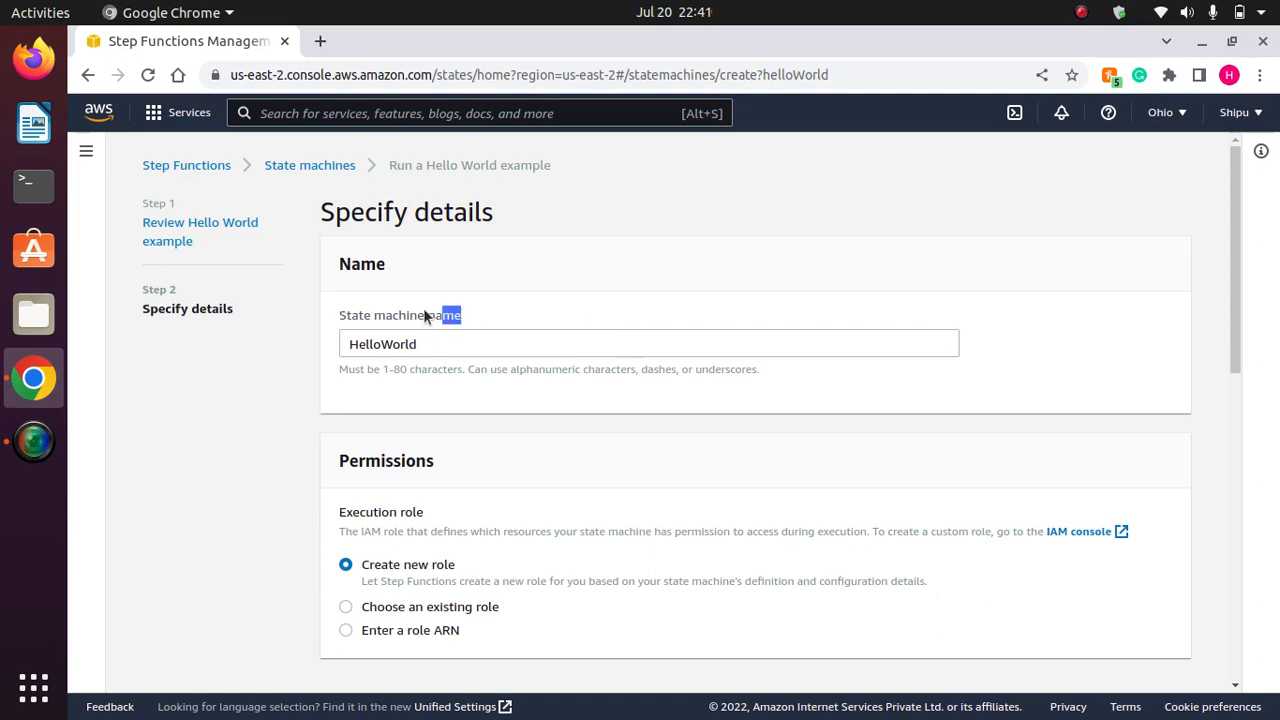
# Review the state machine name, execution role and Logging settings, and view the available log levels
pyautogui.moveTo(424, 310); pyautogui.dragTo(328, 305)
pyautogui.click(504, 309)
pyautogui.moveTo(1231, 242); pyautogui.dragTo(1221, 359)
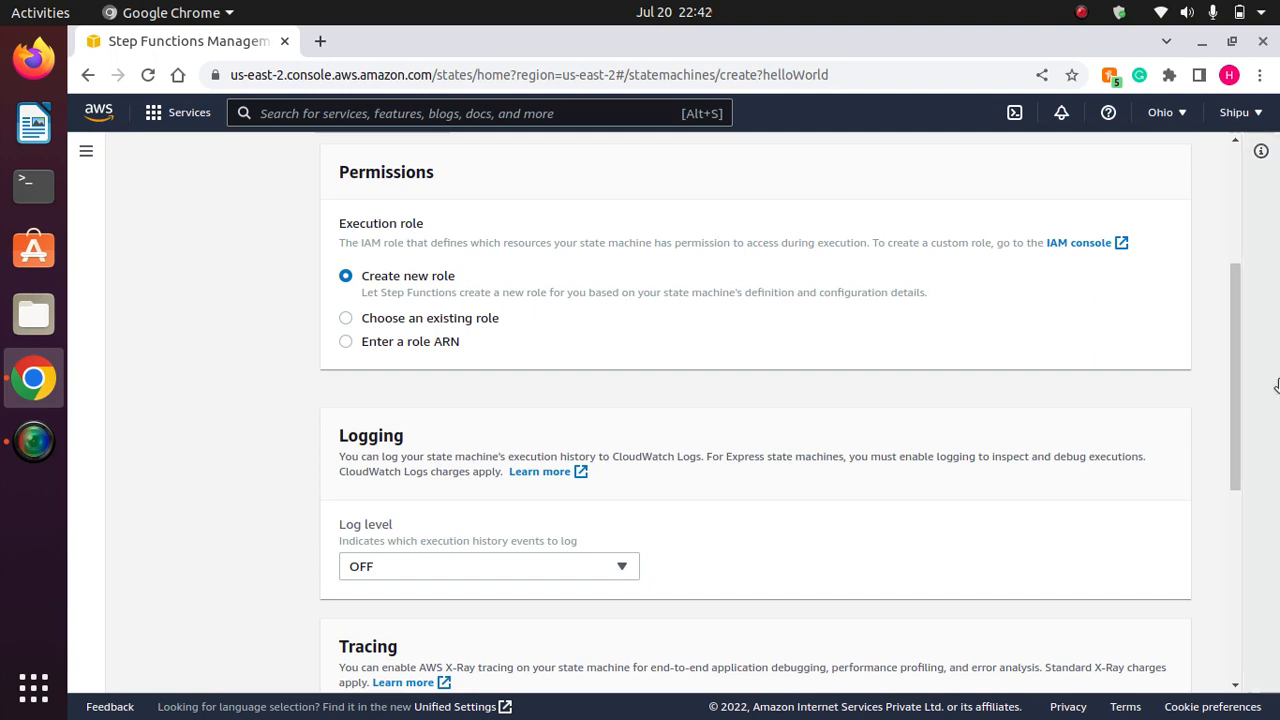
pyautogui.moveTo(1240, 363); pyautogui.dragTo(1231, 445)
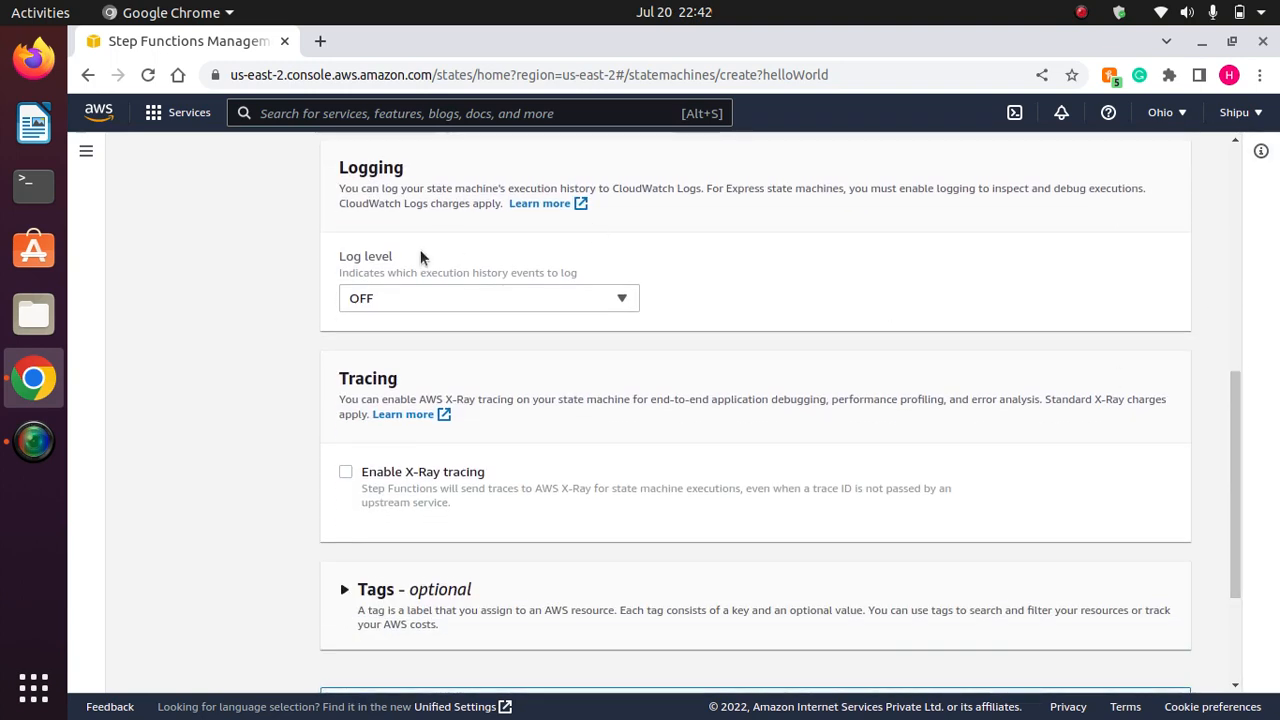
pyautogui.moveTo(425, 168); pyautogui.dragTo(331, 167)
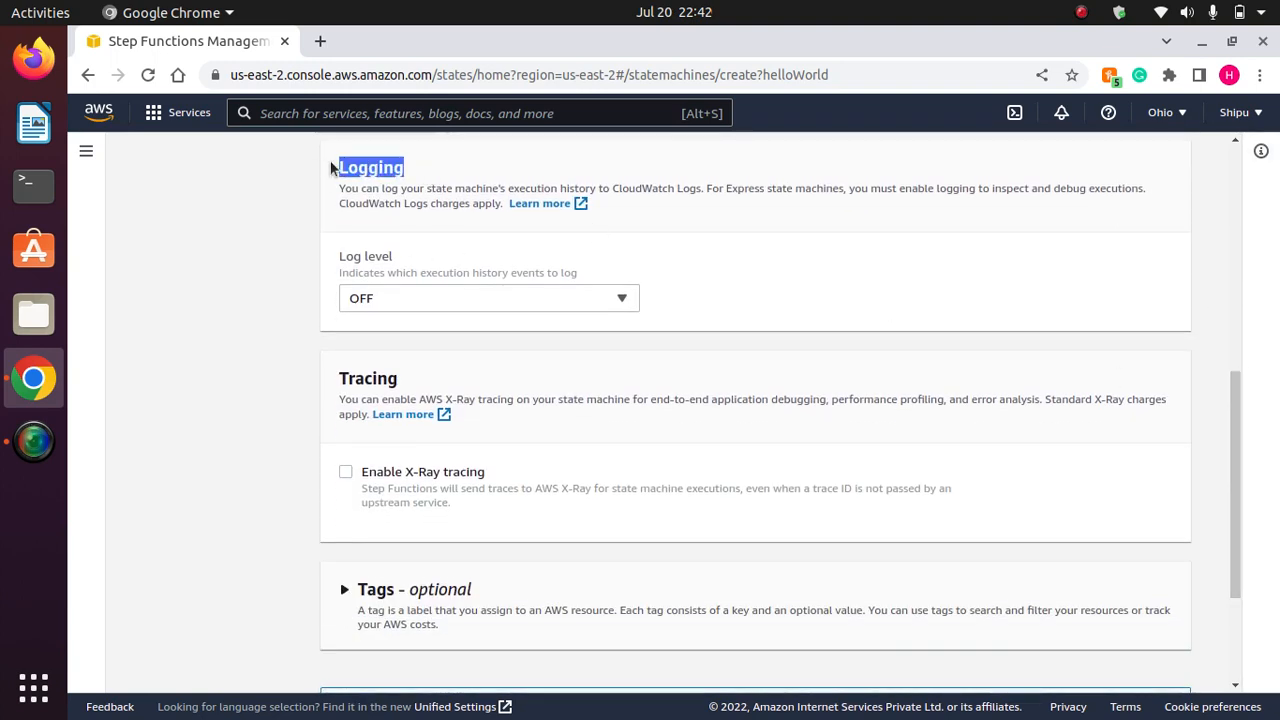
pyautogui.click(560, 298)
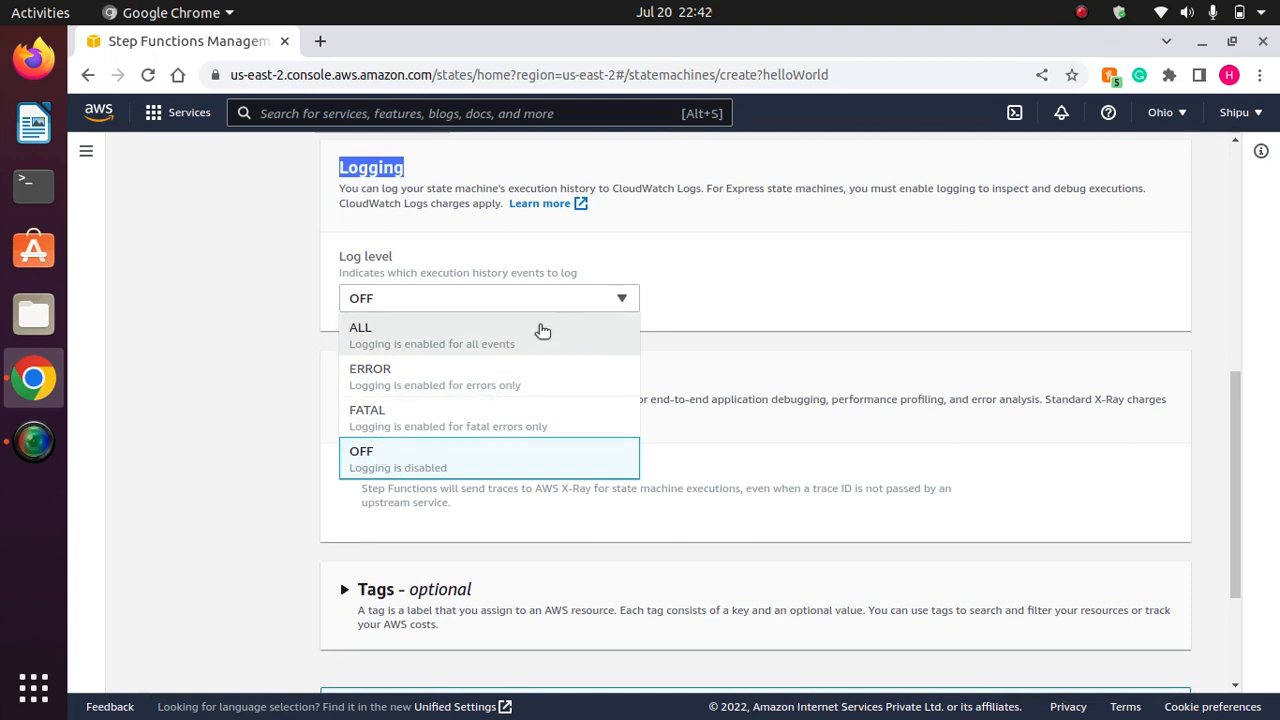
pyautogui.click(751, 296)
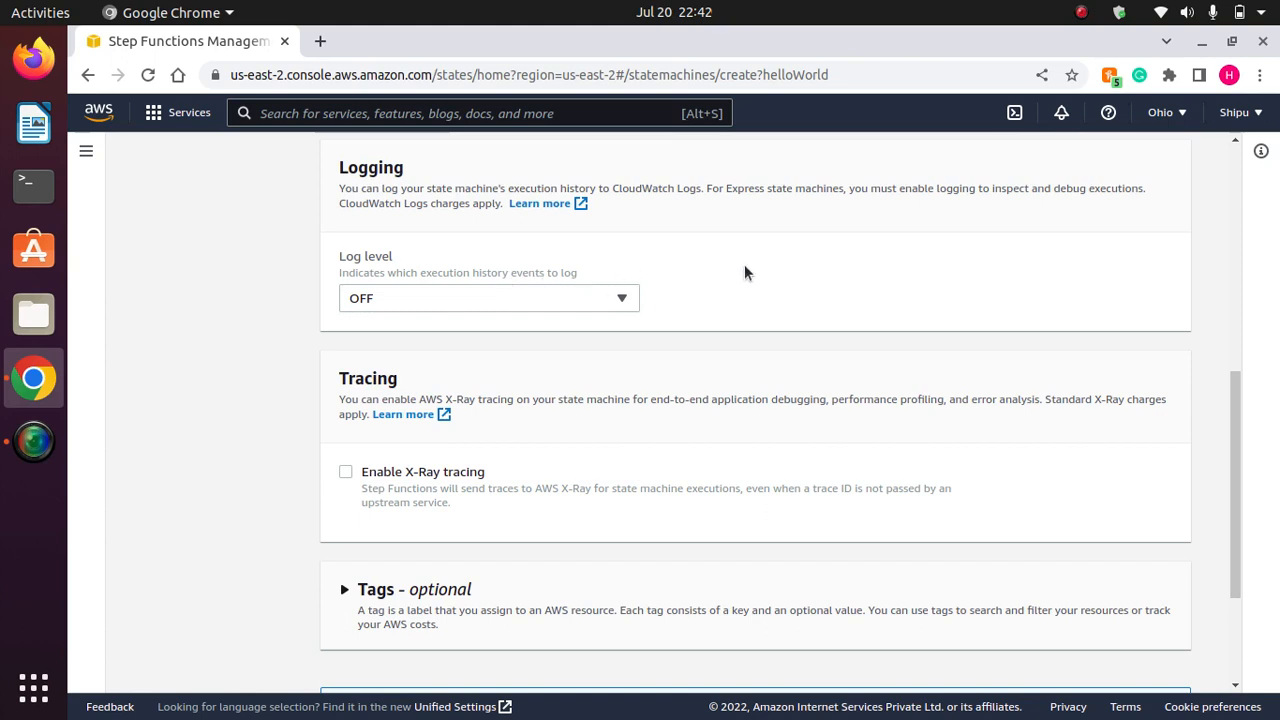
# Highlight the name of the new execution role in the notice and create the HelloWorld state machine
pyautogui.moveTo(1232, 432); pyautogui.dragTo(1248, 531)
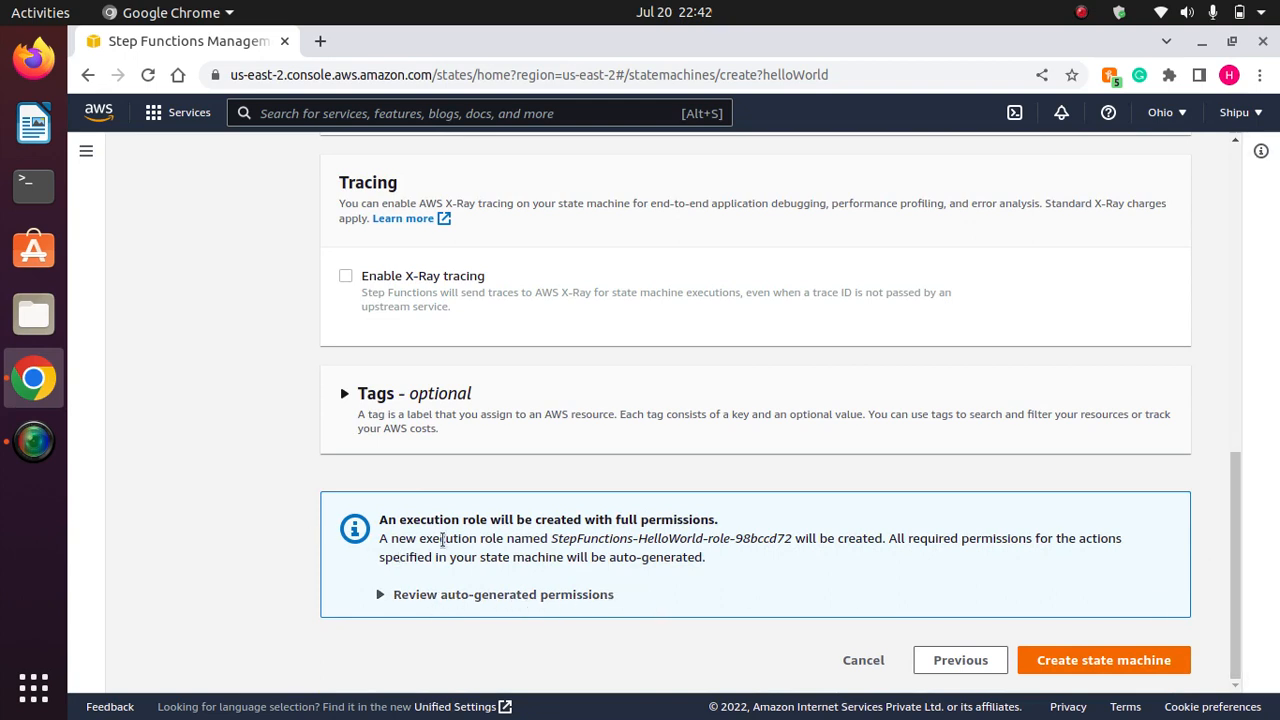
pyautogui.moveTo(505, 541); pyautogui.dragTo(791, 541)
pyautogui.click(1117, 664)
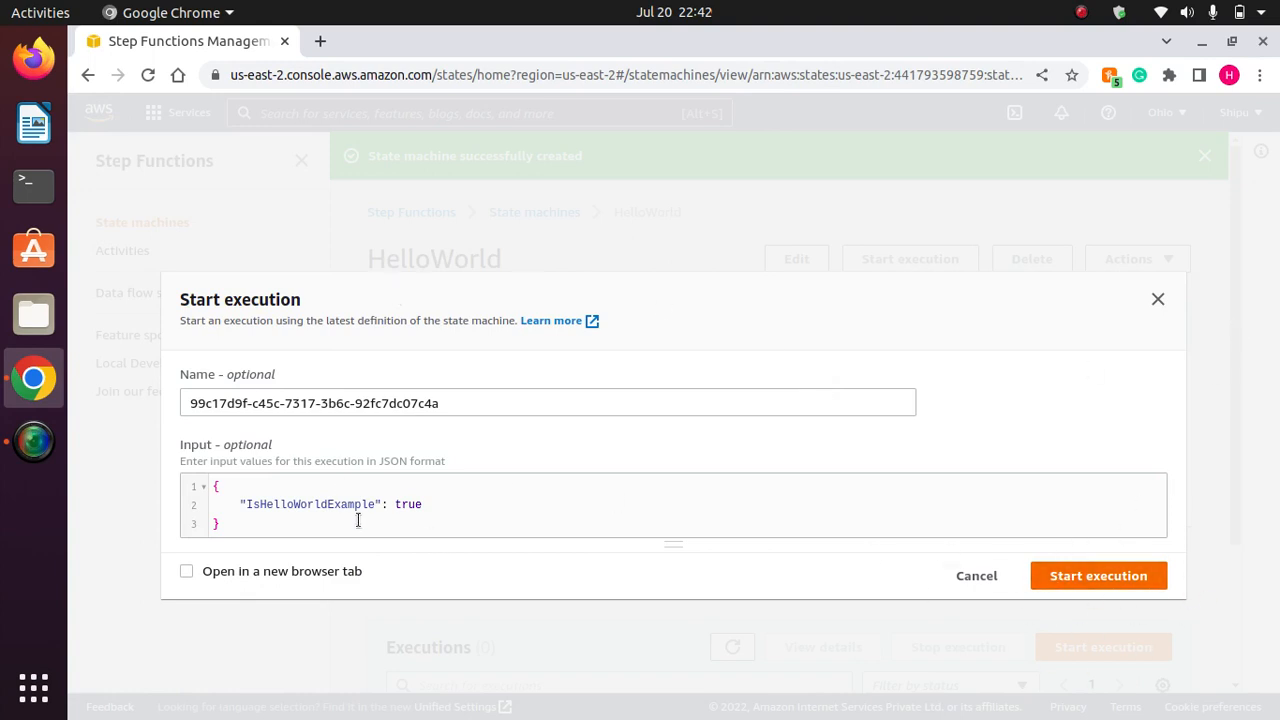
# Start an execution of the HelloWorld state machine in a new browser tab, with the input "IsHelloWorldExample": true
pyautogui.doubleClick(408, 504)
pyautogui.click(500, 475)
pyautogui.doubleClick(404, 503)
pyautogui.click(495, 494)
pyautogui.click(1098, 576)
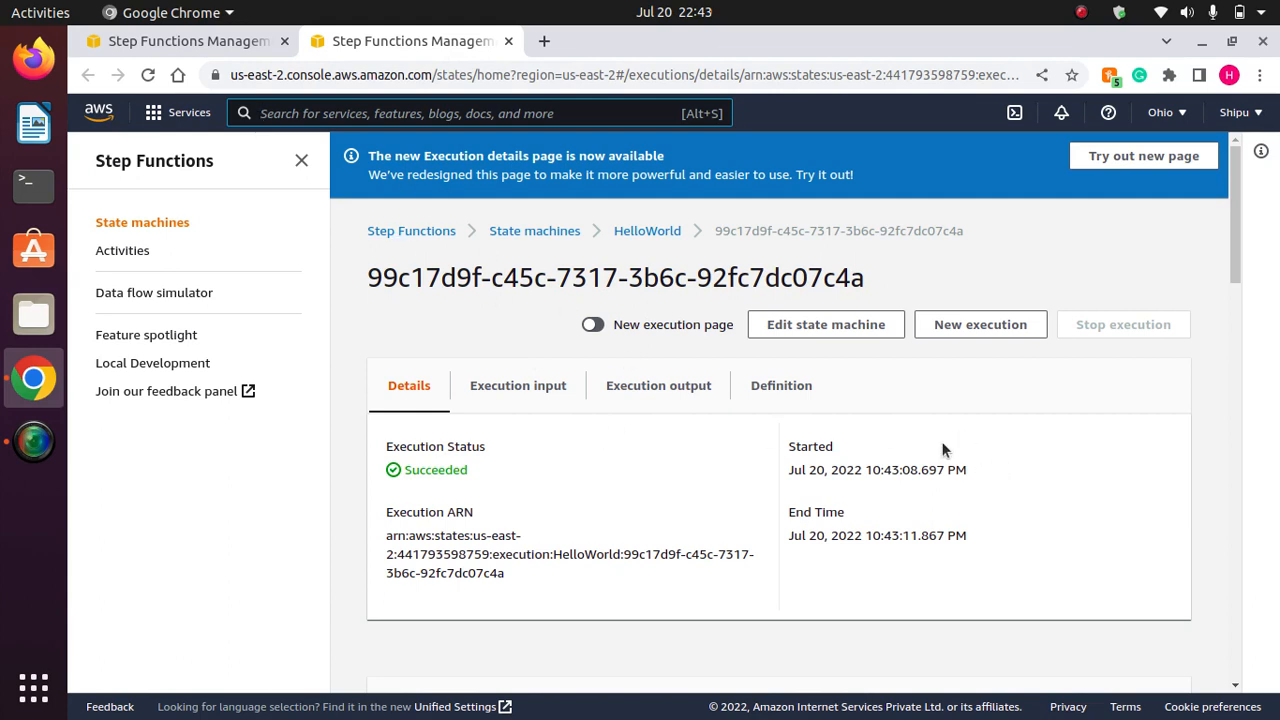
# Highlight the Execution Status label and examine the executed workflow in the Graph inspector
pyautogui.moveTo(510, 452); pyautogui.dragTo(397, 441)
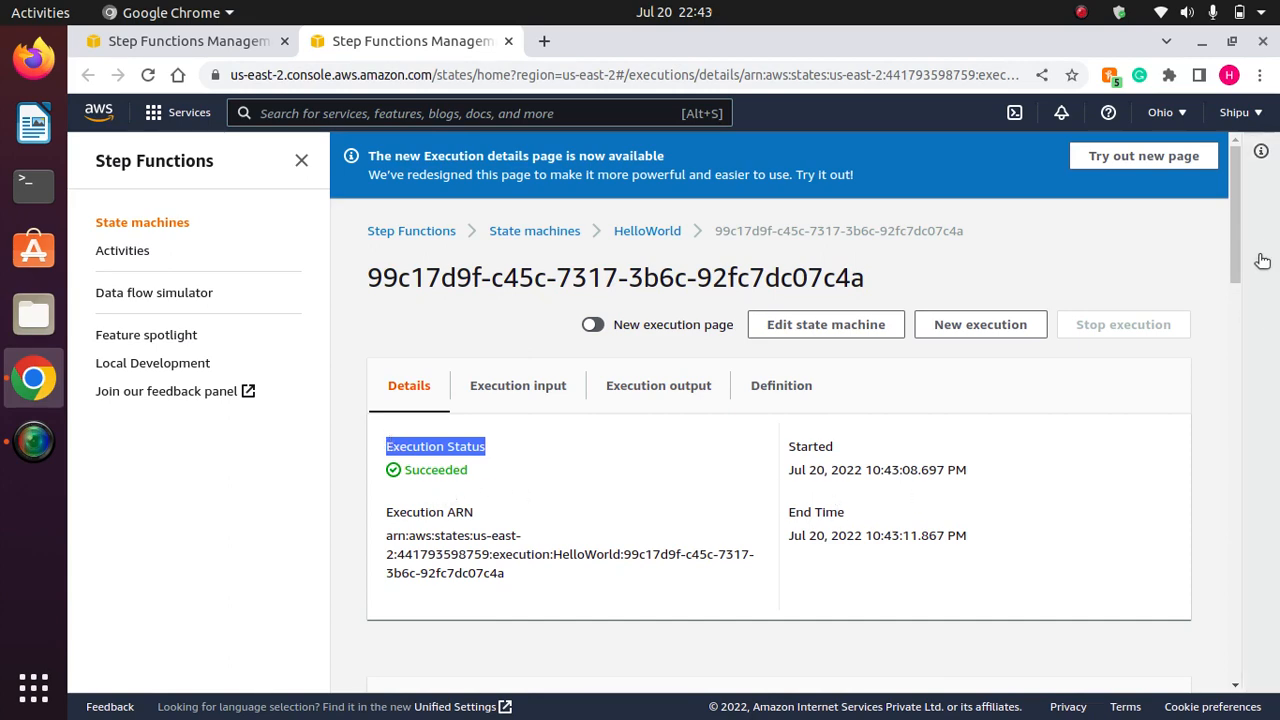
pyautogui.moveTo(1234, 242); pyautogui.dragTo(1222, 365)
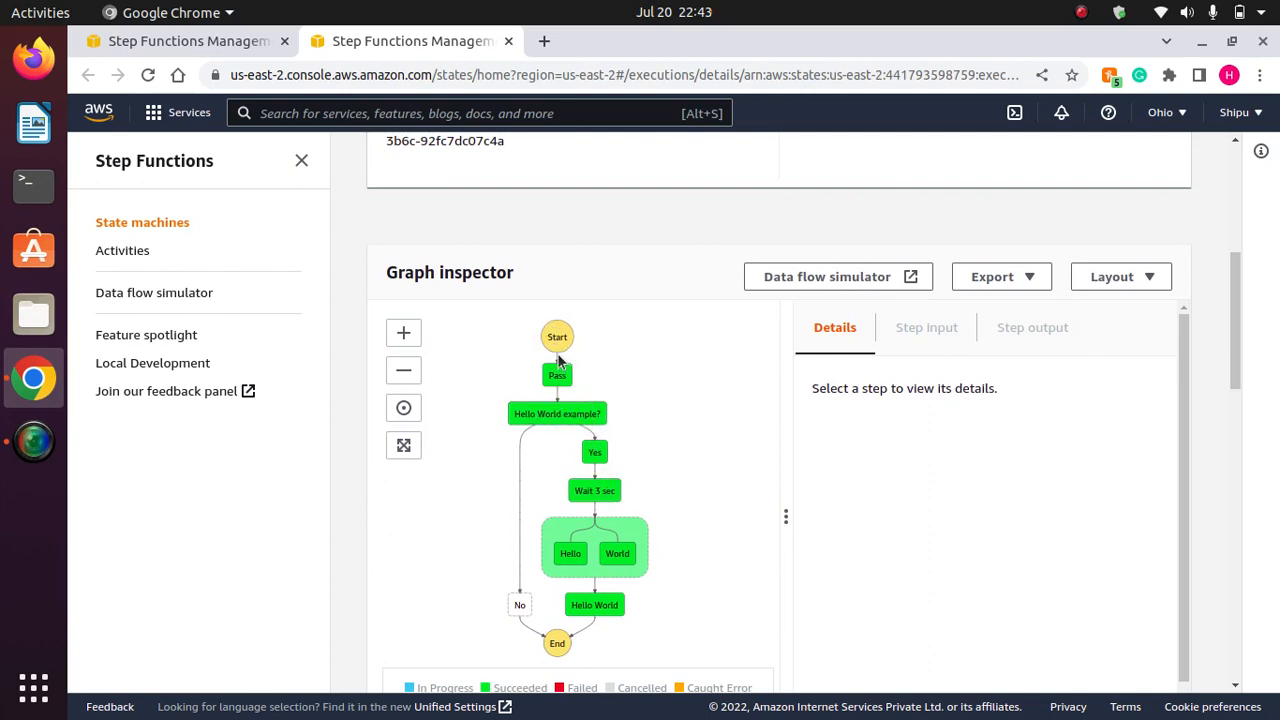
pyautogui.scroll(-2, 1236, 335)
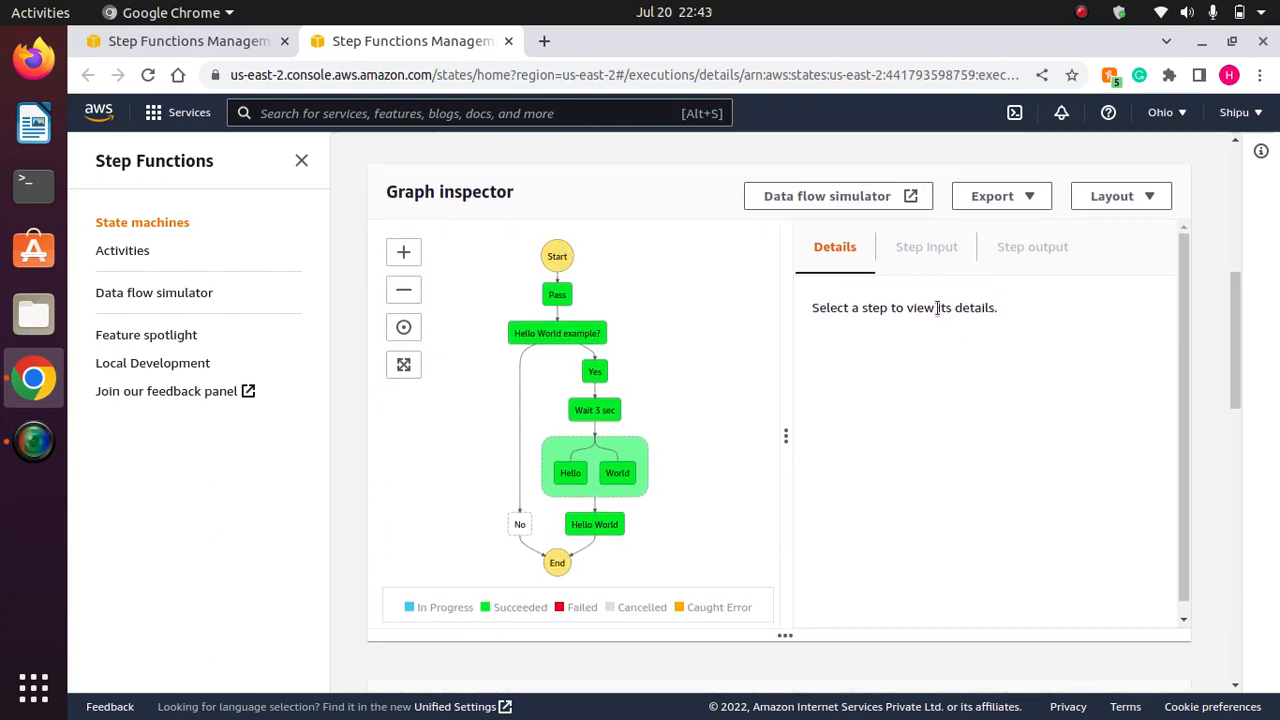
# View the Pass step's details in the Graph inspector and highlight its type
pyautogui.click(558, 298)
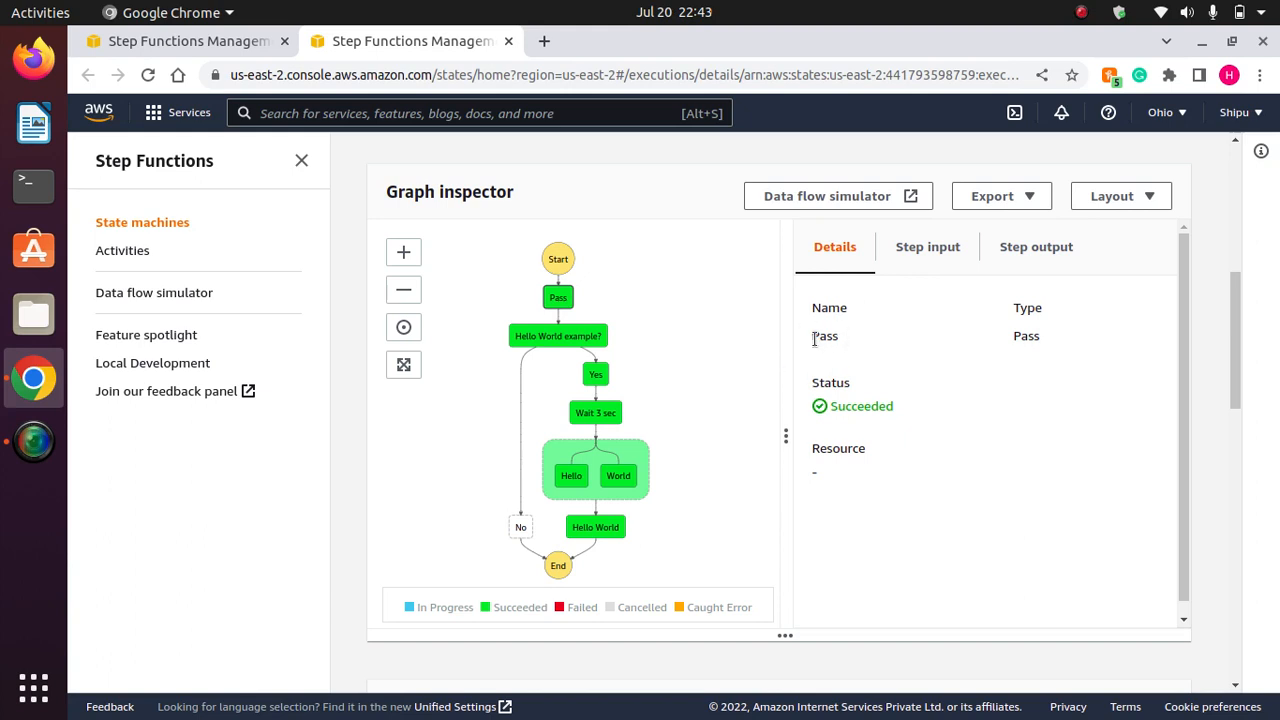
pyautogui.click(886, 335)
pyautogui.doubleClick(1028, 336)
pyautogui.click(1032, 350)
# View the details of the Yes and Hello steps, highlighting the Hello step's name
pyautogui.click(597, 375)
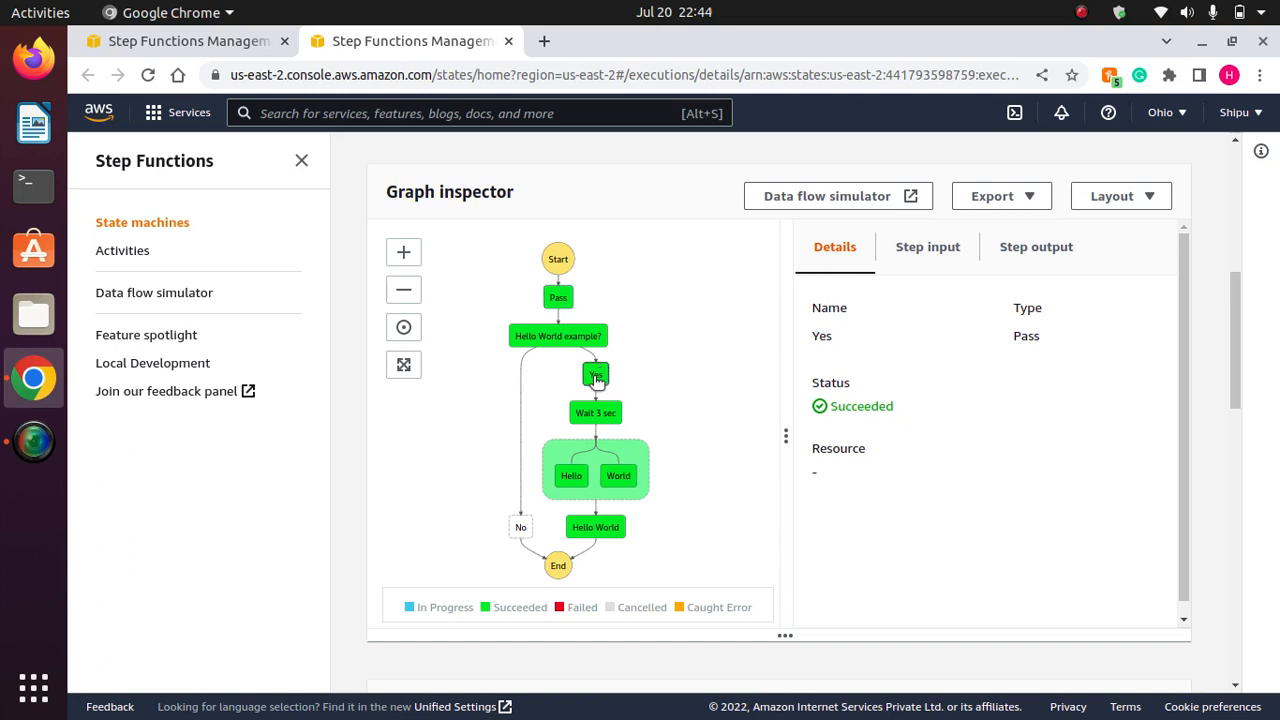
pyautogui.click(576, 478)
pyautogui.doubleClick(843, 339)
pyautogui.doubleClick(841, 348)
pyautogui.doubleClick(839, 345)
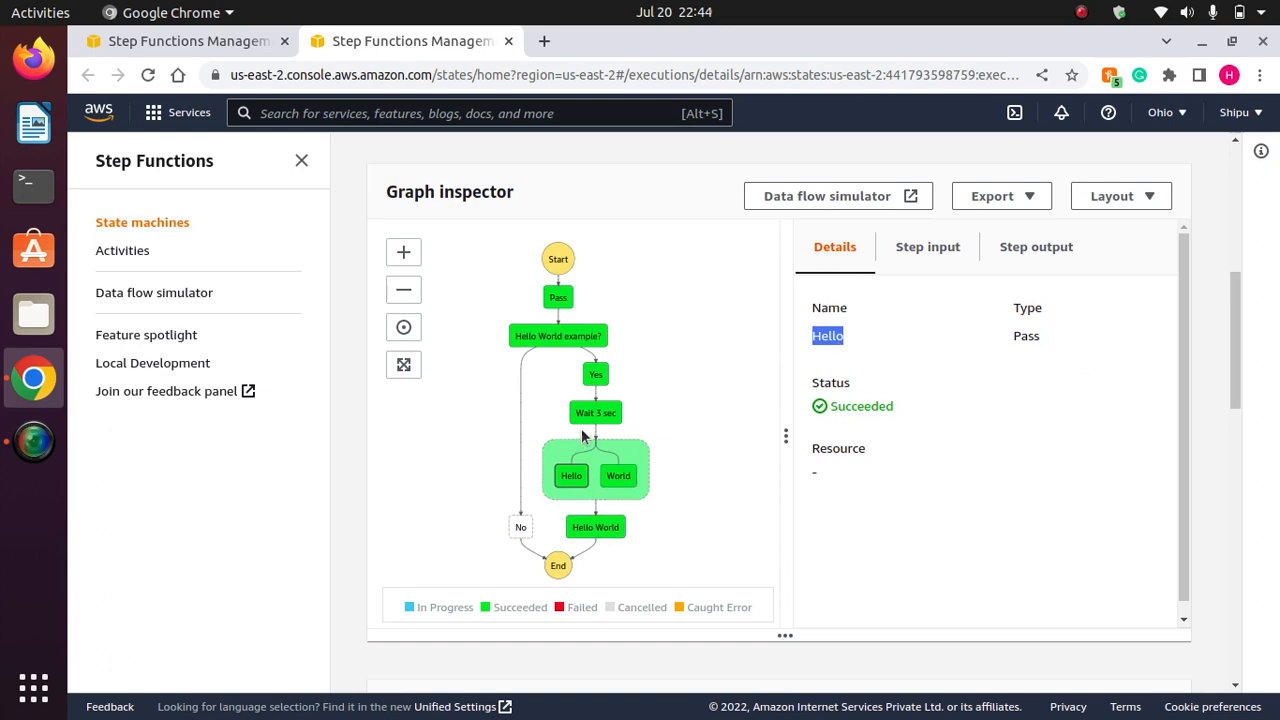
# View the World and Hello World steps' details and Hello World's step output, and check the End node
pyautogui.click(629, 485)
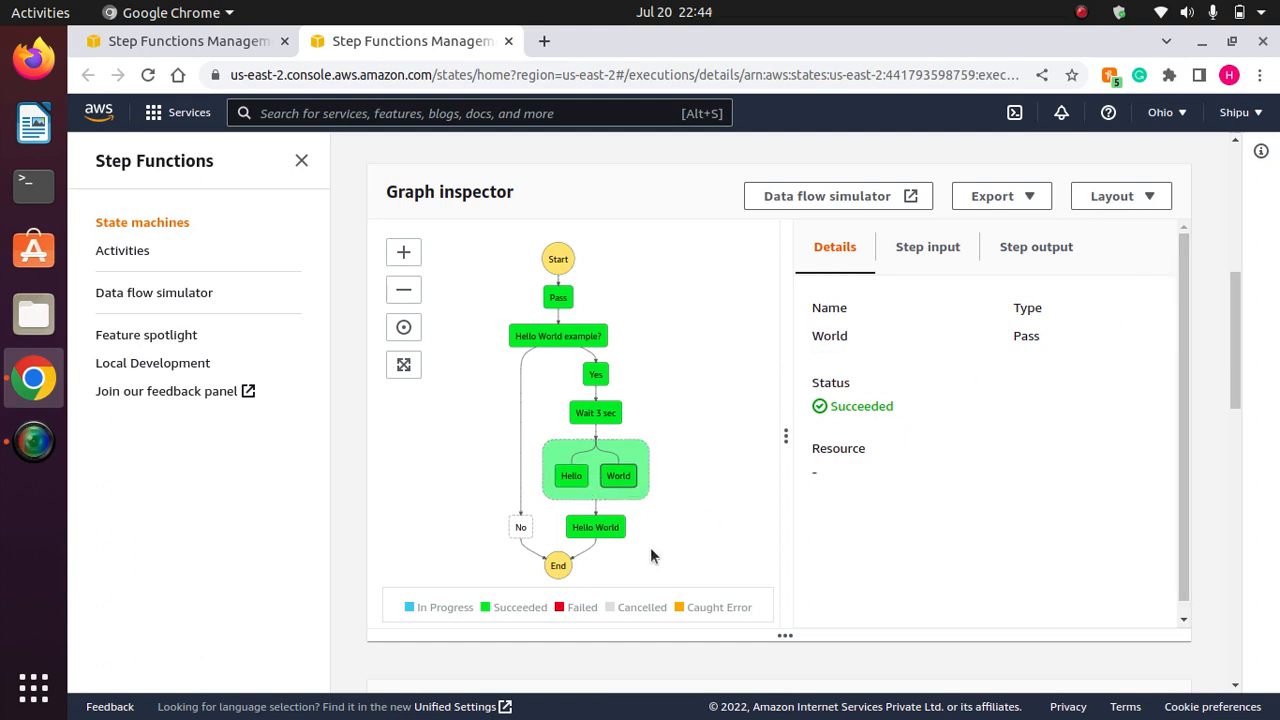
pyautogui.click(590, 527)
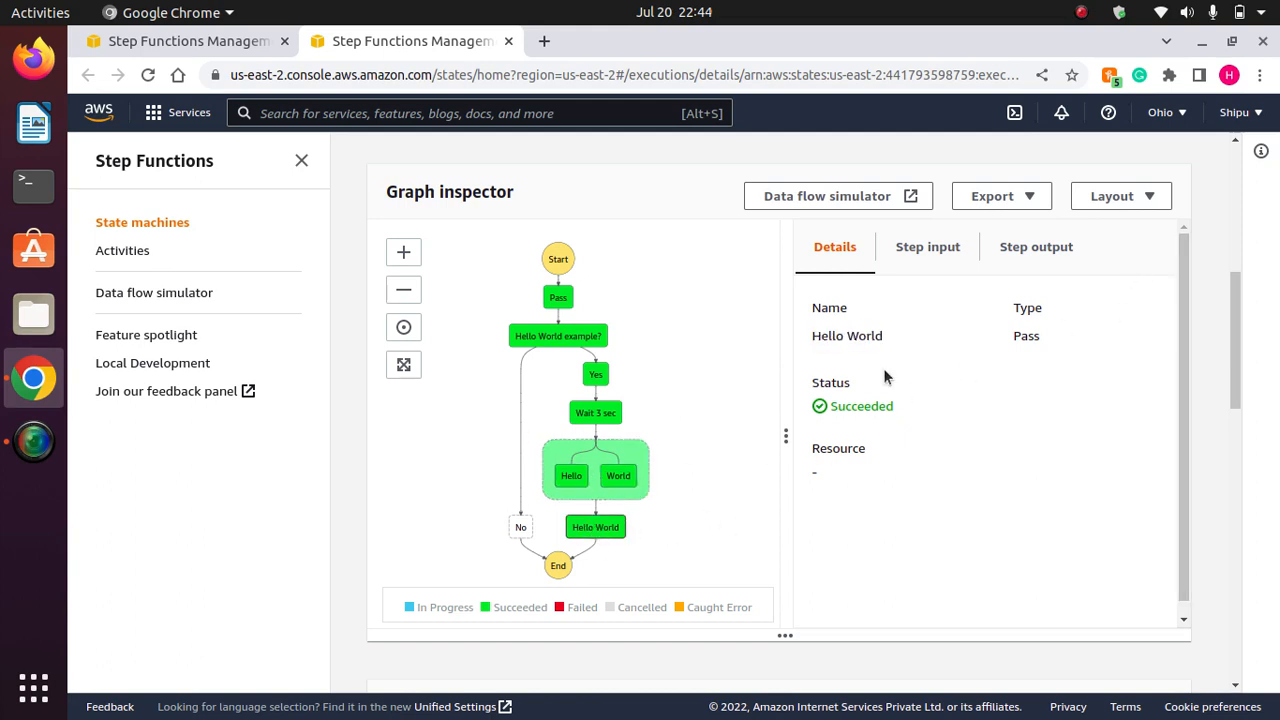
pyautogui.click(1036, 250)
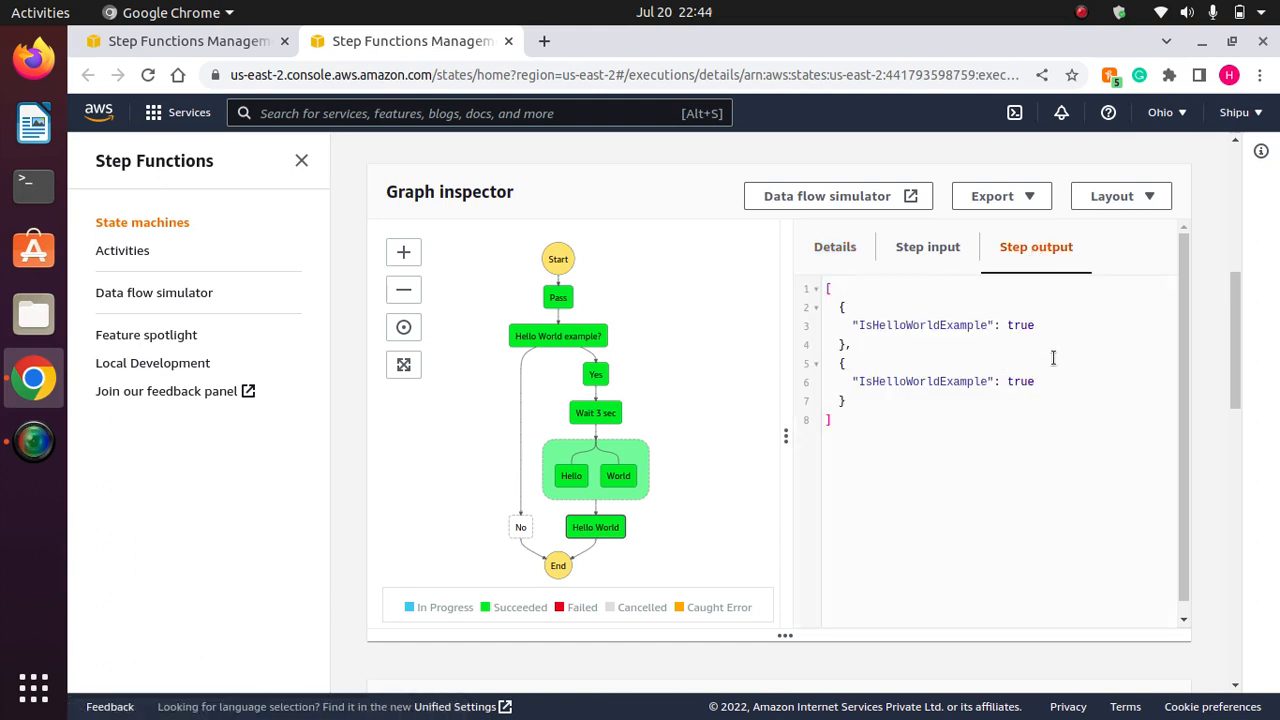
pyautogui.click(558, 566)
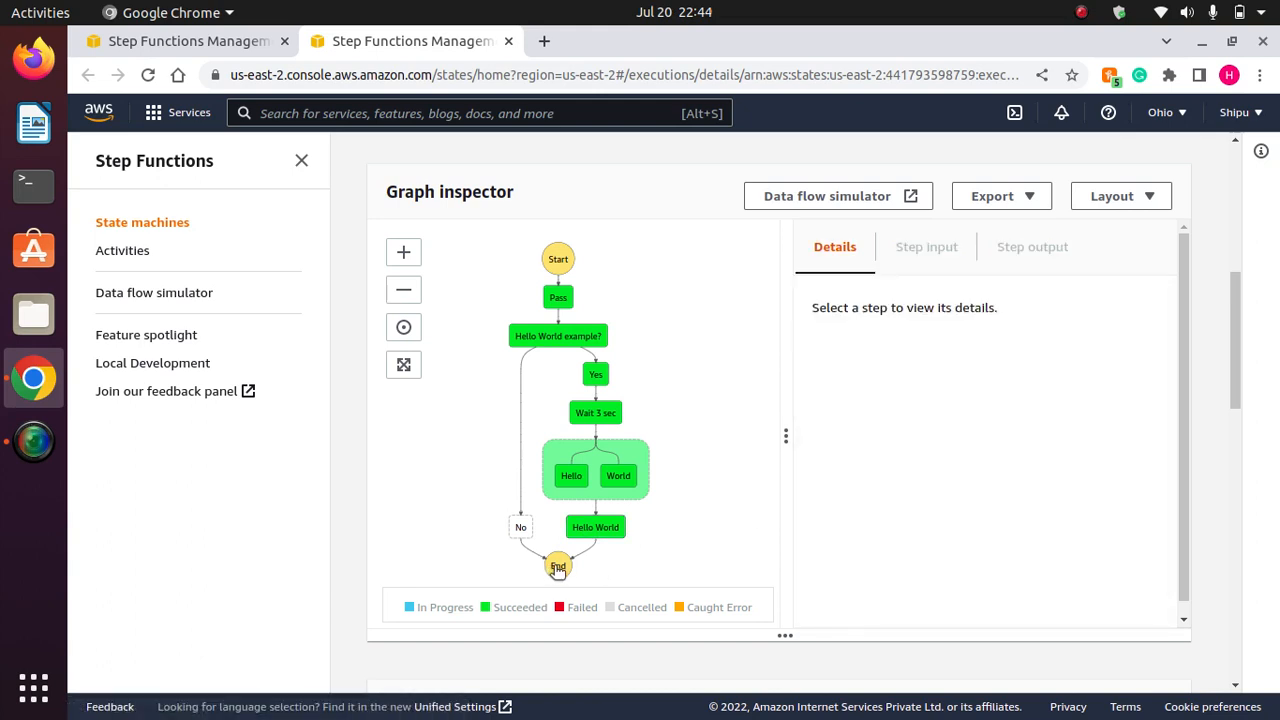
pyautogui.click(595, 527)
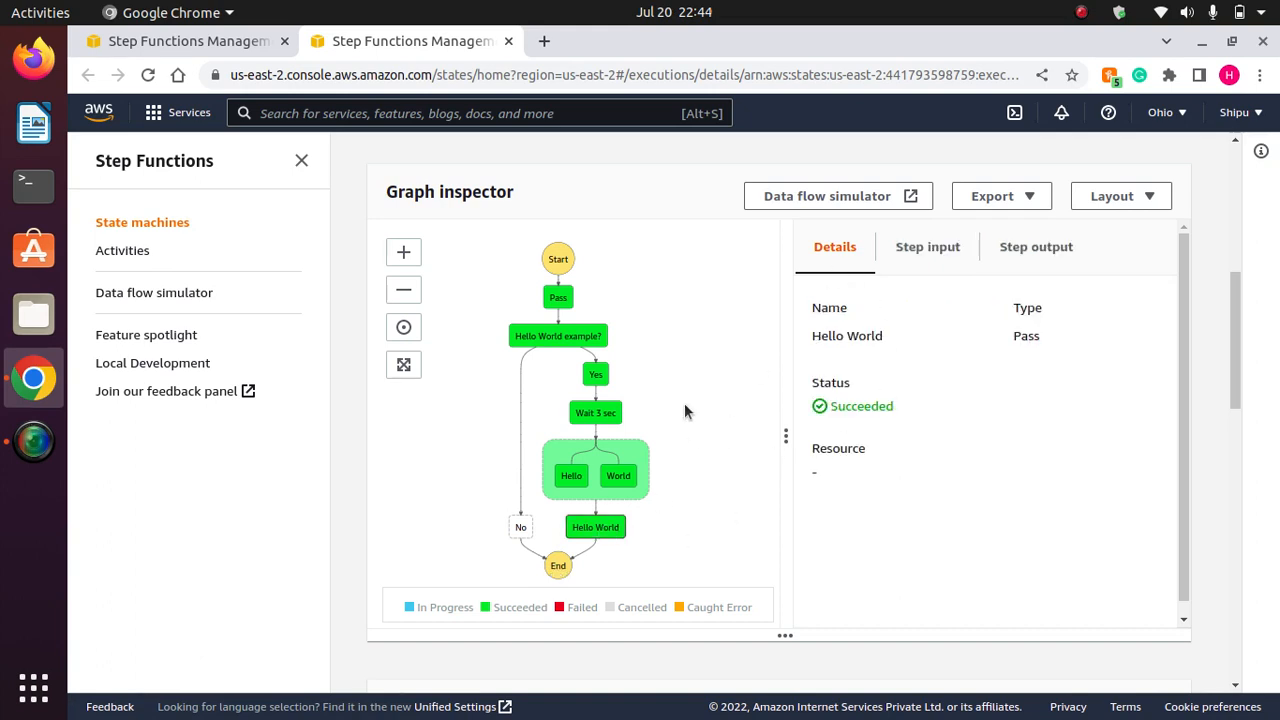
# Compare the Pass step's input and output, and view the step input of "Hello World example?" and Yes
pyautogui.click(558, 297)
pyautogui.click(924, 251)
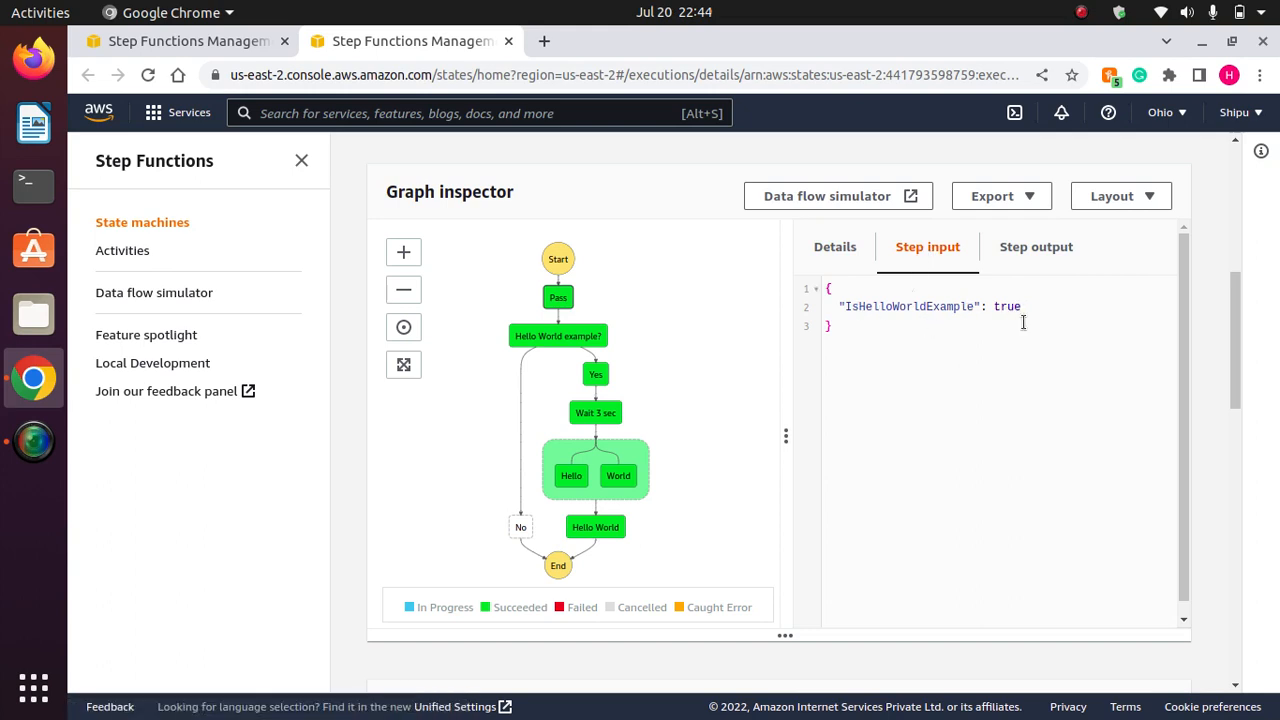
pyautogui.click(1036, 250)
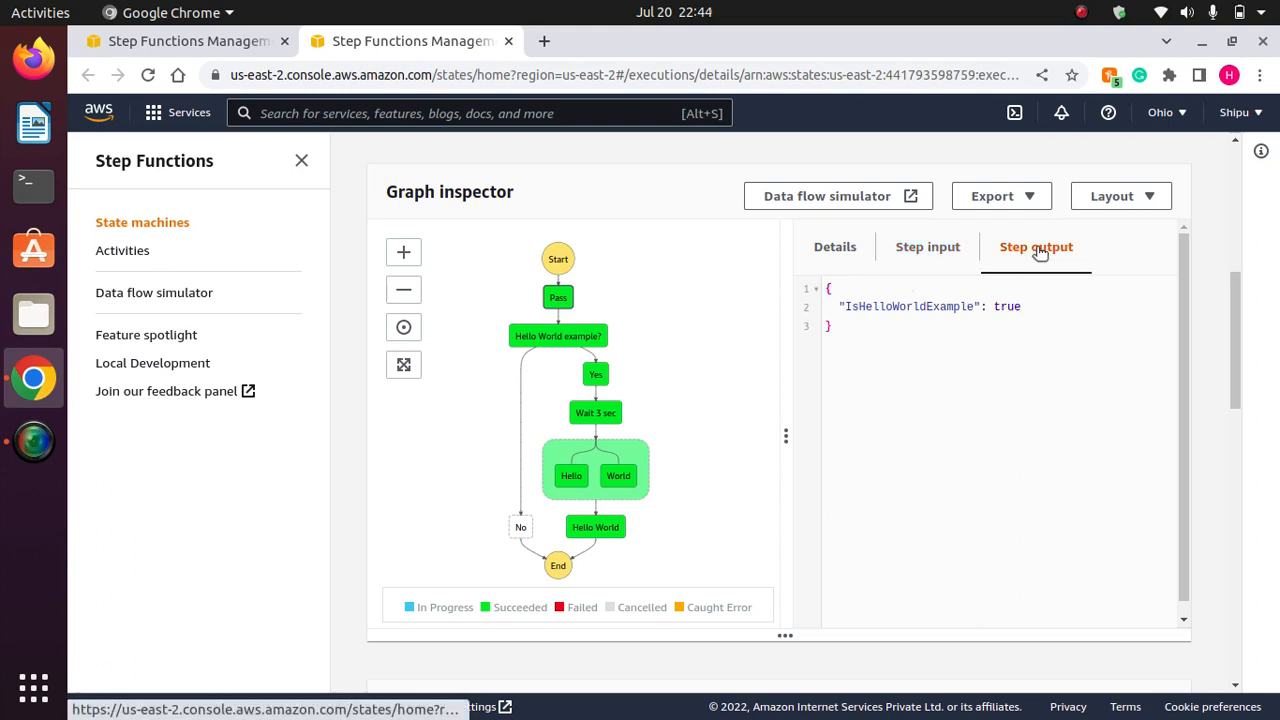
pyautogui.click(930, 250)
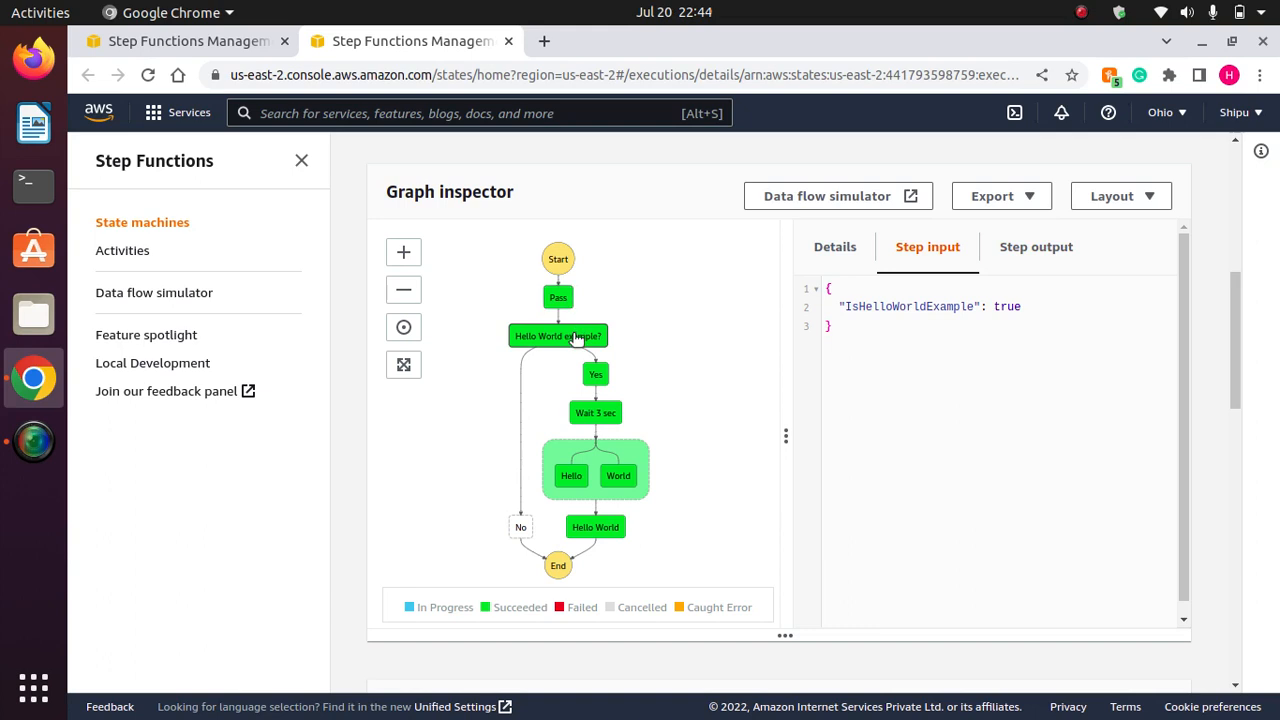
pyautogui.click(596, 376)
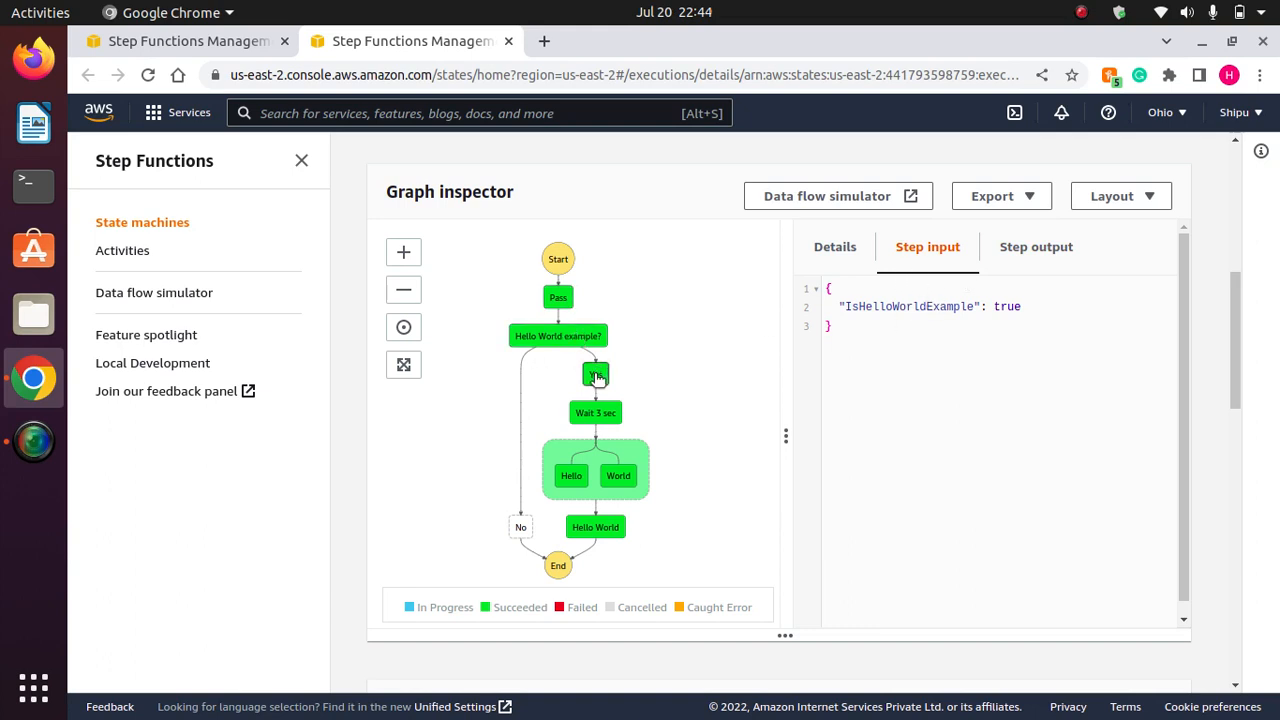
# View the Wait 3 sec step's details, step input and step output
pyautogui.click(603, 415)
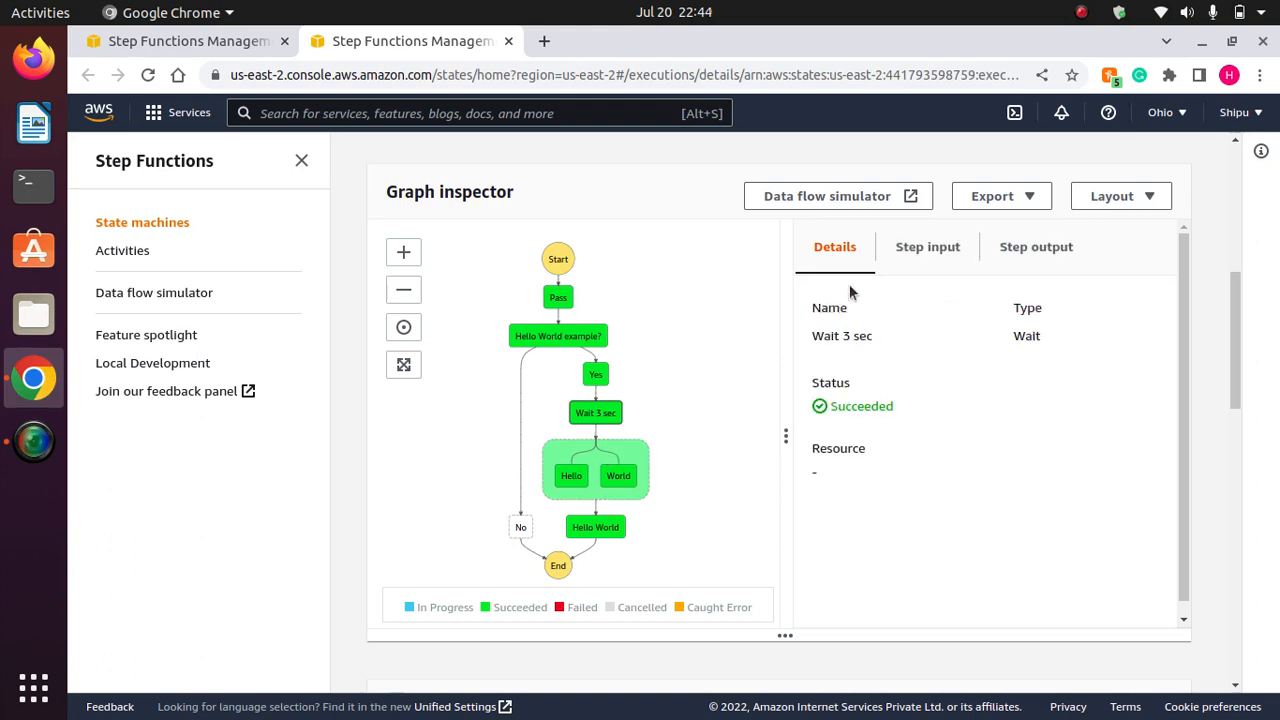
pyautogui.click(930, 262)
pyautogui.click(1052, 254)
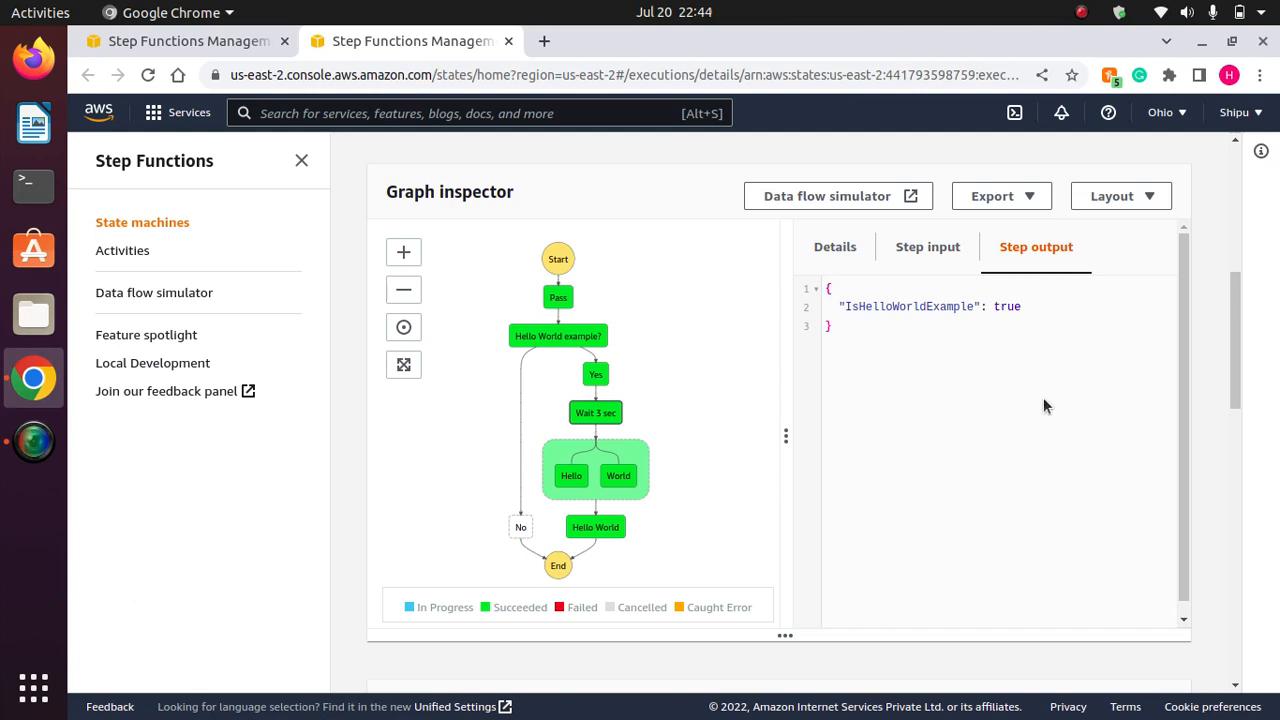
# Highlight the Execution event history heading and look through the full list of events
pyautogui.moveTo(1231, 344); pyautogui.dragTo(1275, 453)
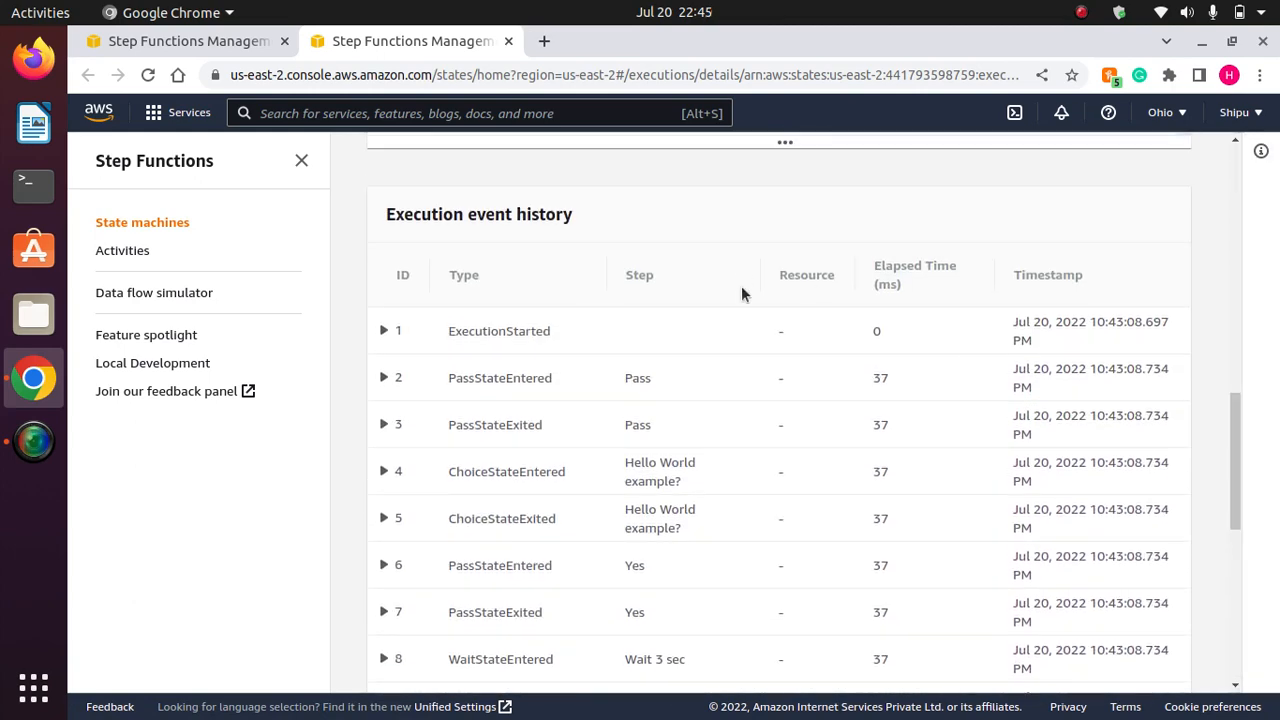
pyautogui.moveTo(513, 214); pyautogui.dragTo(382, 222)
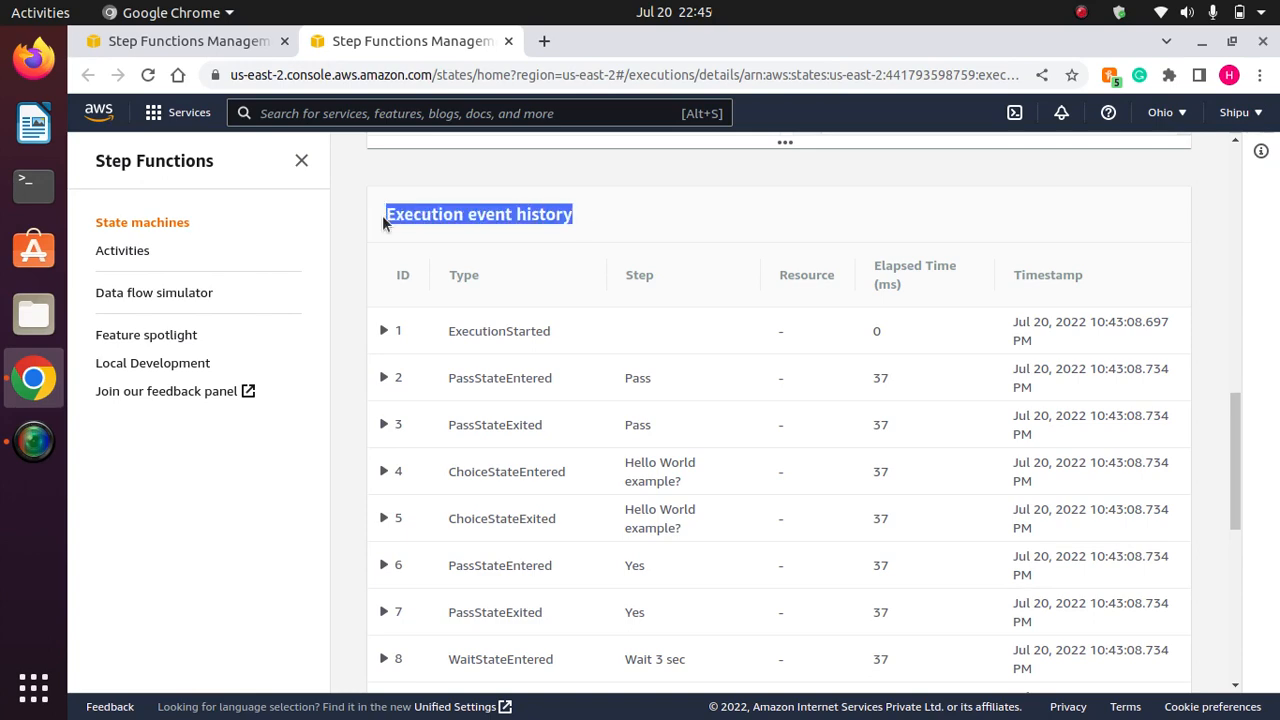
pyautogui.click(746, 224)
pyautogui.moveTo(1231, 436); pyautogui.dragTo(1275, 592)
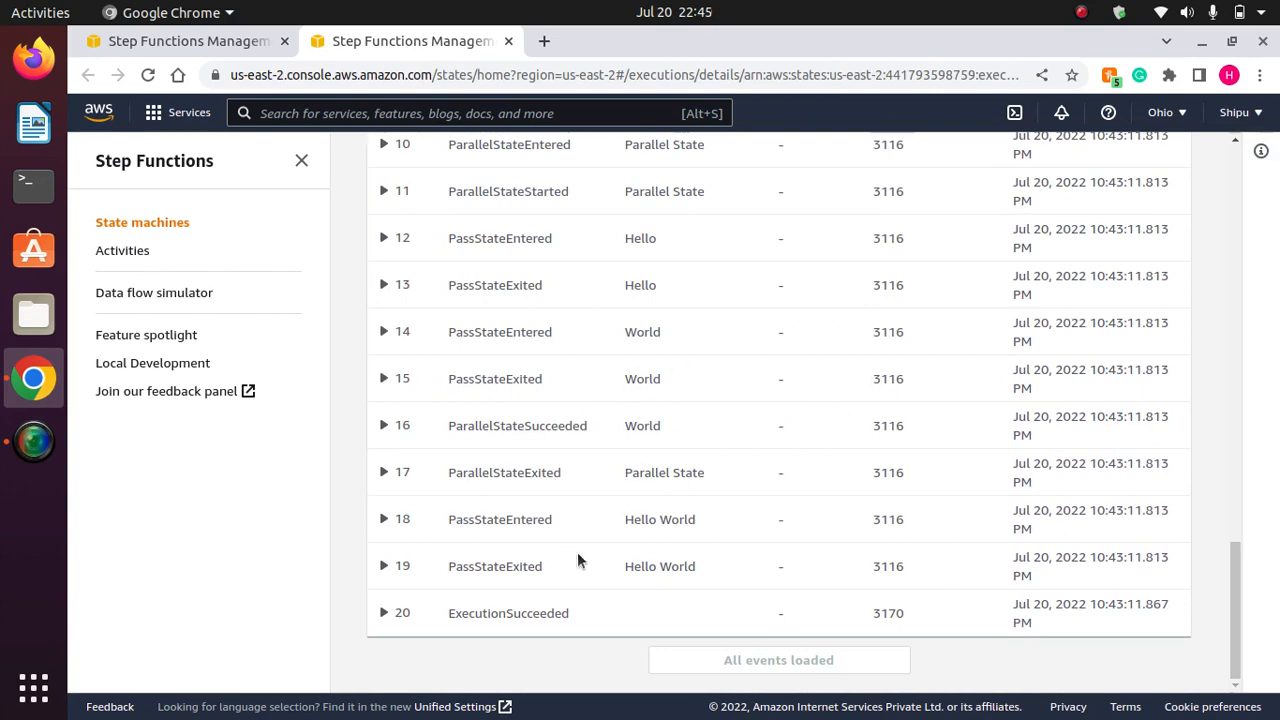
pyautogui.moveTo(1233, 622); pyautogui.dragTo(1249, 517)
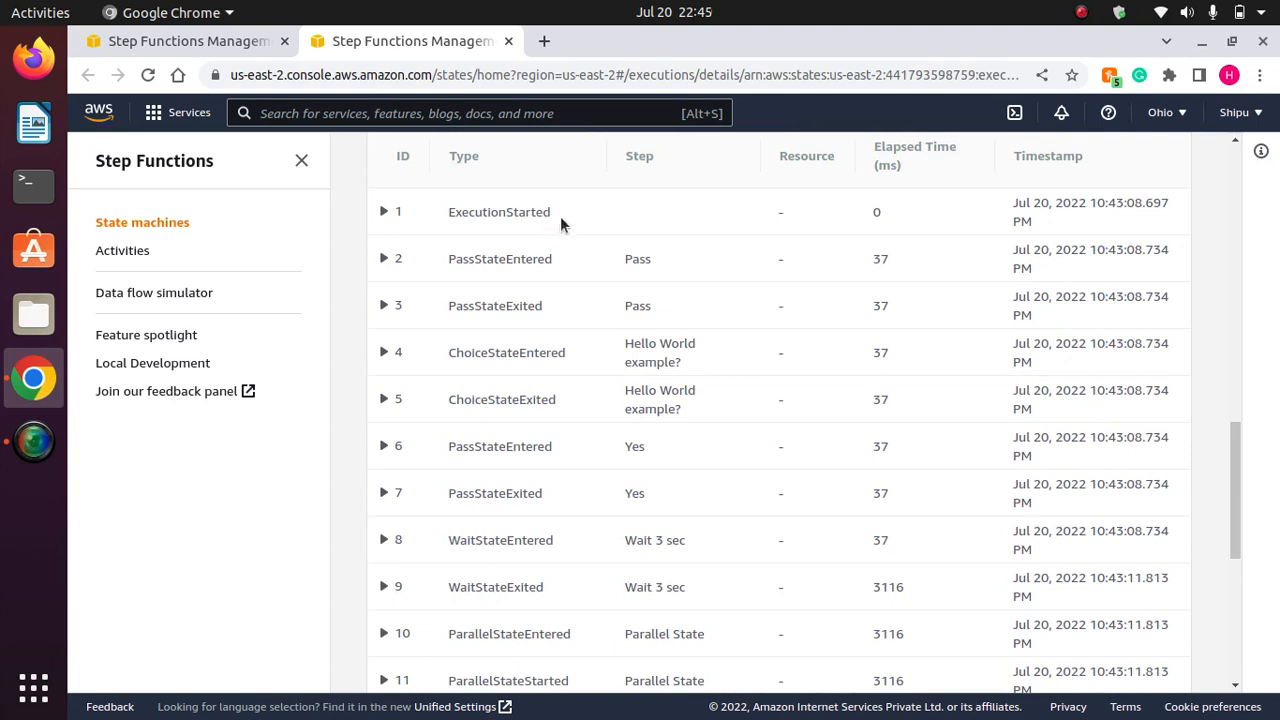
# Highlight the event types one by one from ExecutionStarted through the PassStateExited event of the Yes step
pyautogui.moveTo(560, 216); pyautogui.dragTo(442, 216)
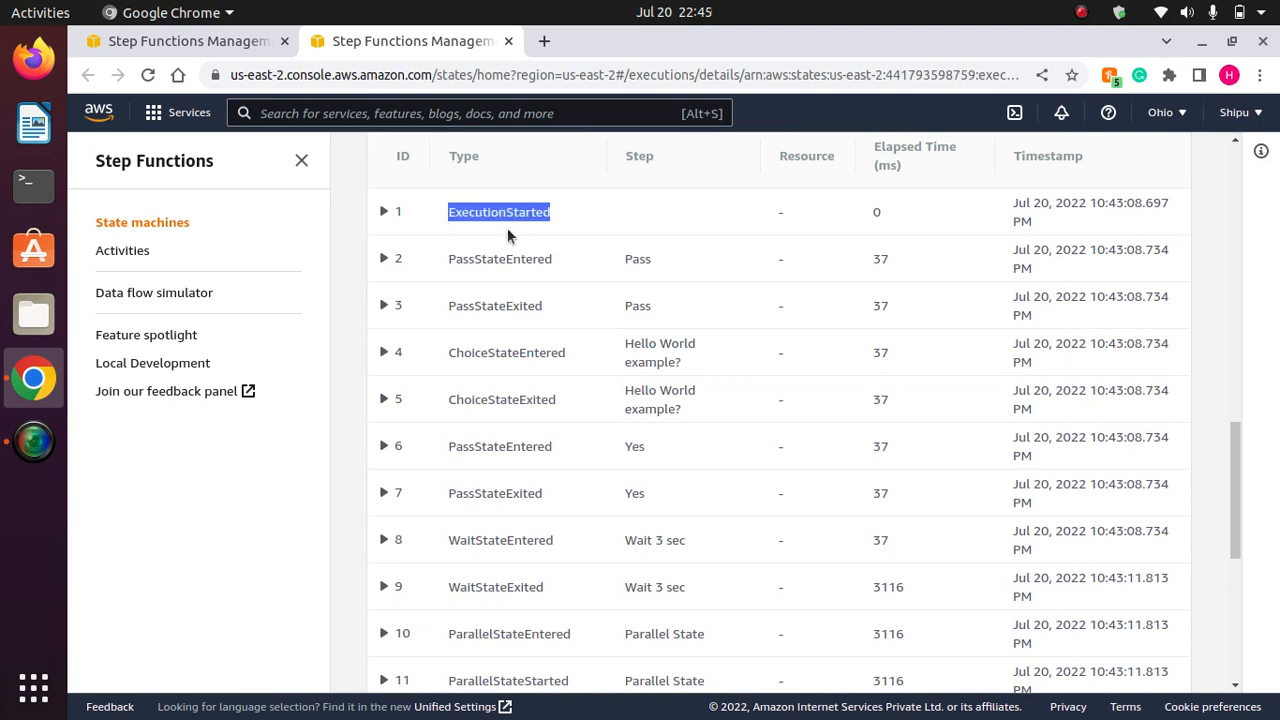
pyautogui.moveTo(555, 267); pyautogui.dragTo(432, 258)
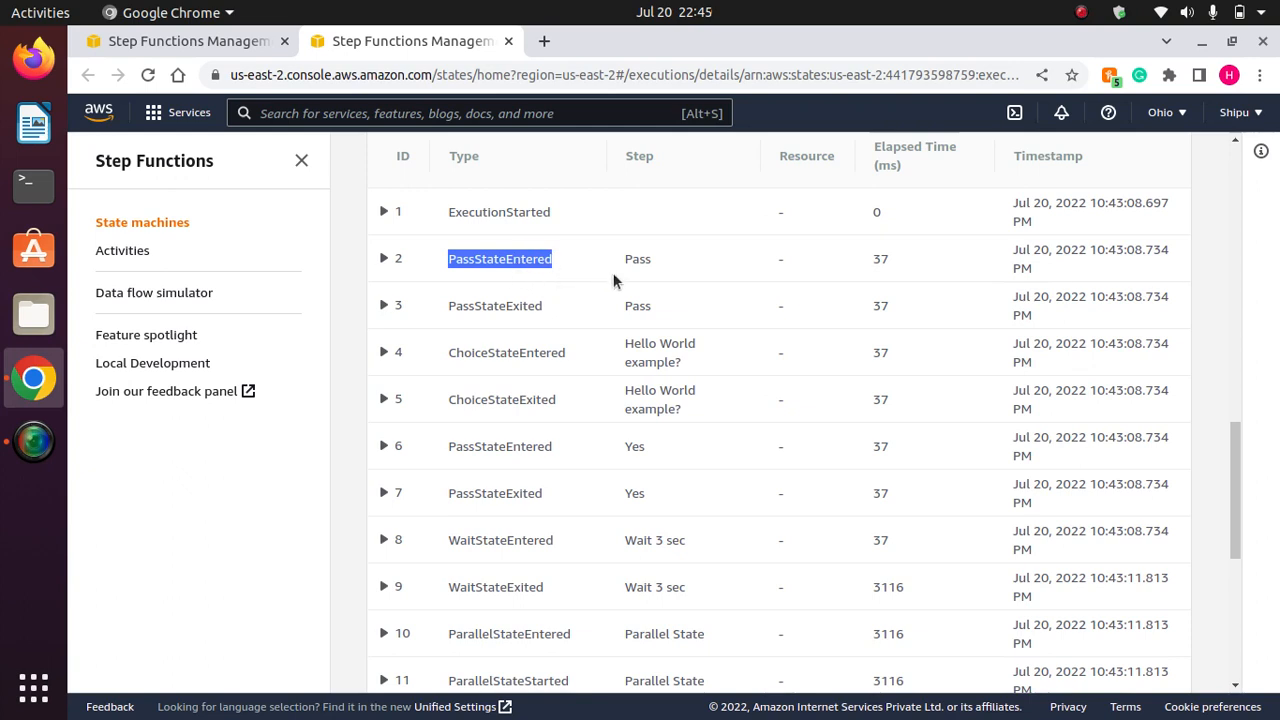
pyautogui.moveTo(550, 306); pyautogui.dragTo(443, 303)
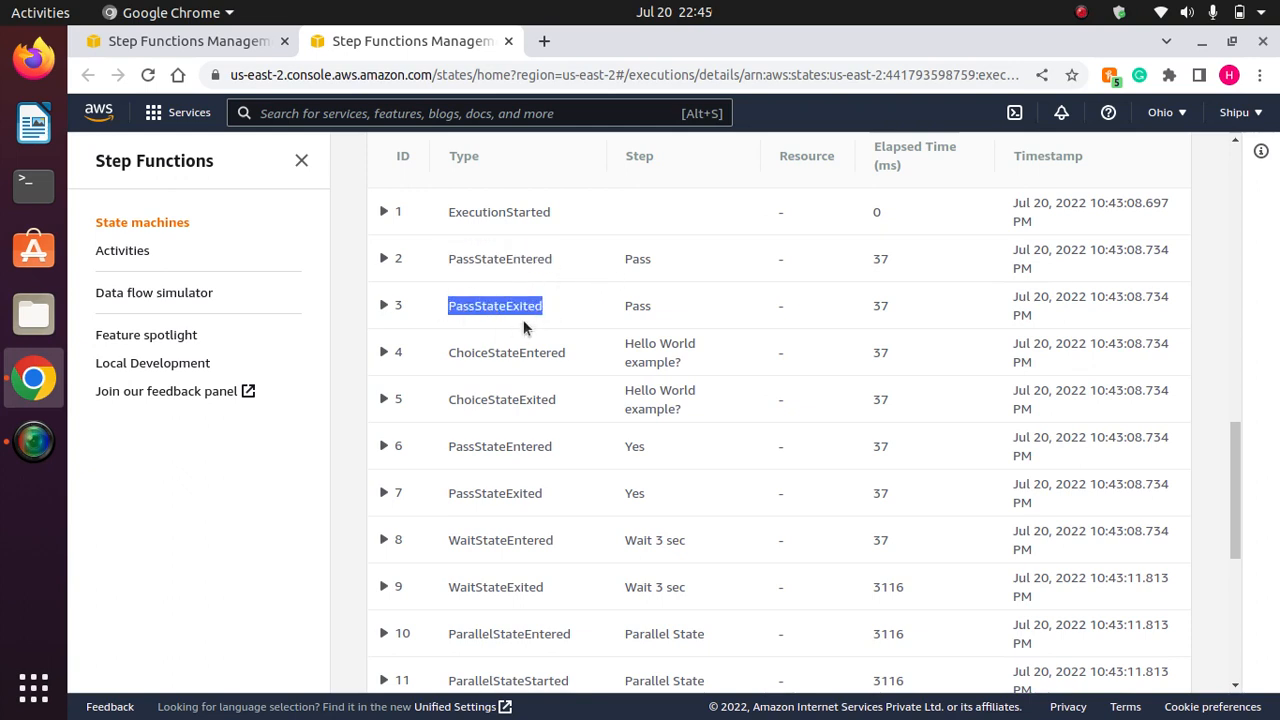
pyautogui.moveTo(588, 353); pyautogui.dragTo(446, 352)
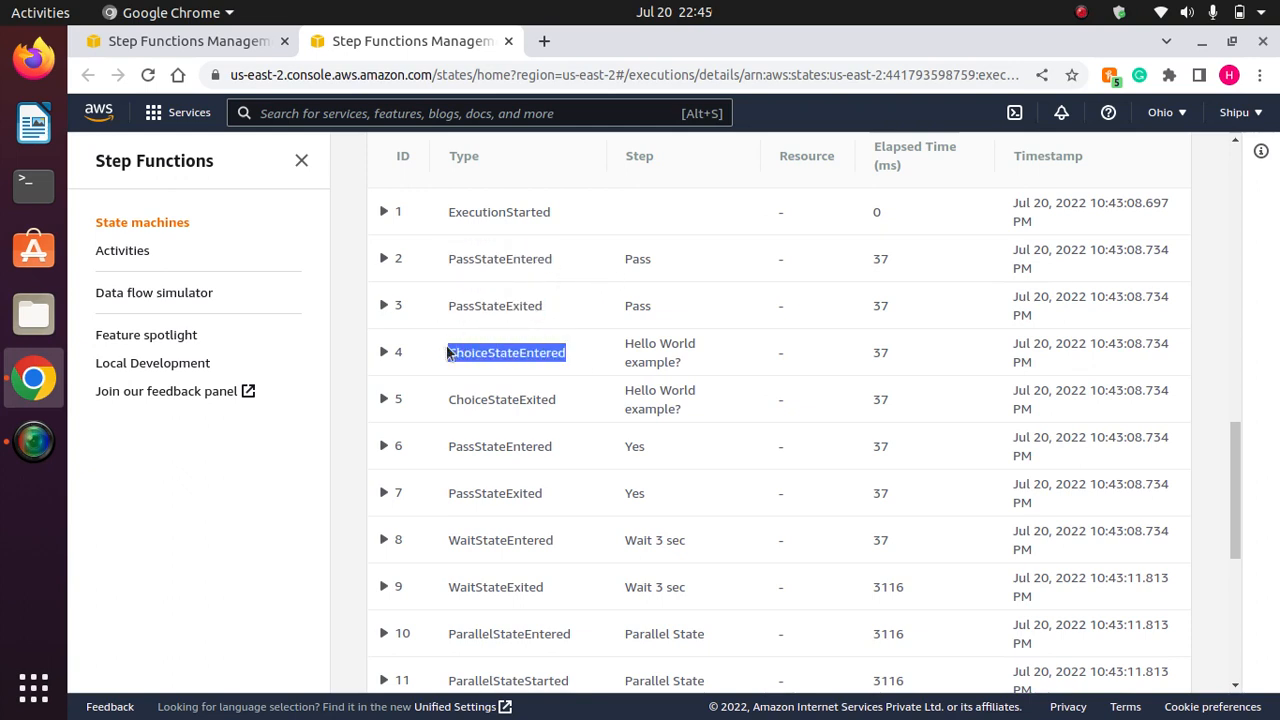
pyautogui.moveTo(558, 400); pyautogui.dragTo(454, 404)
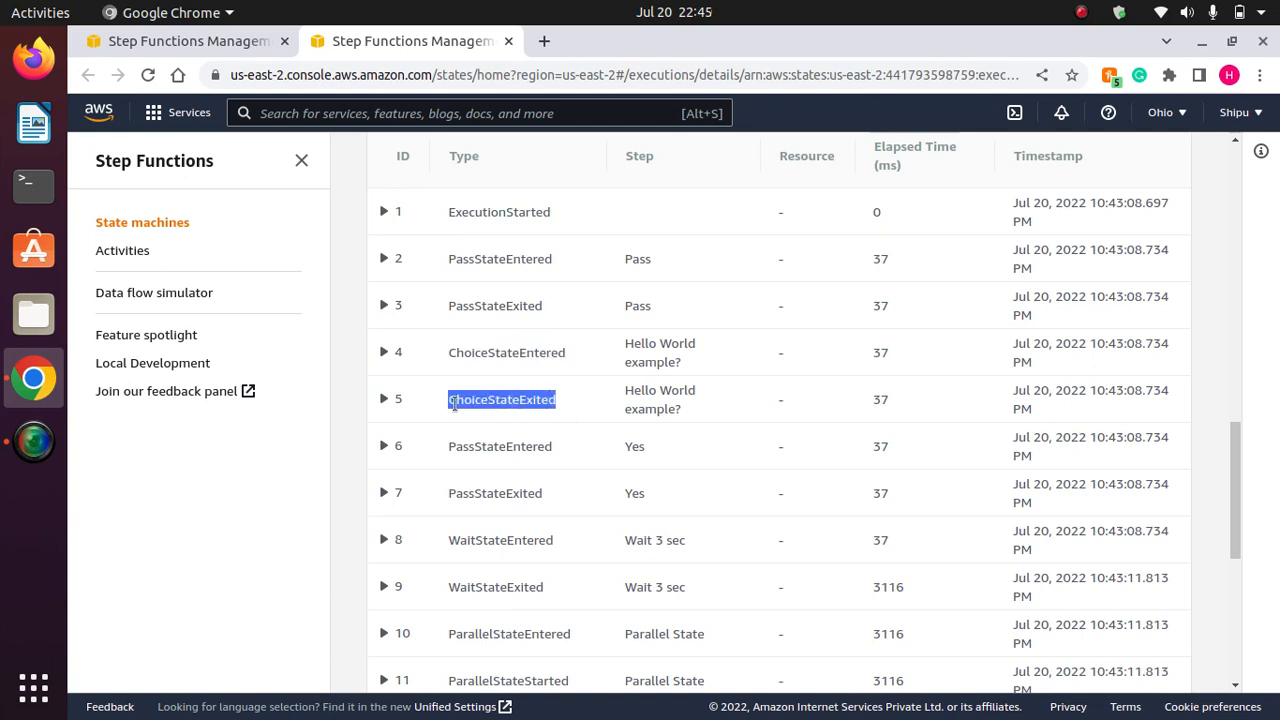
pyautogui.click(552, 443)
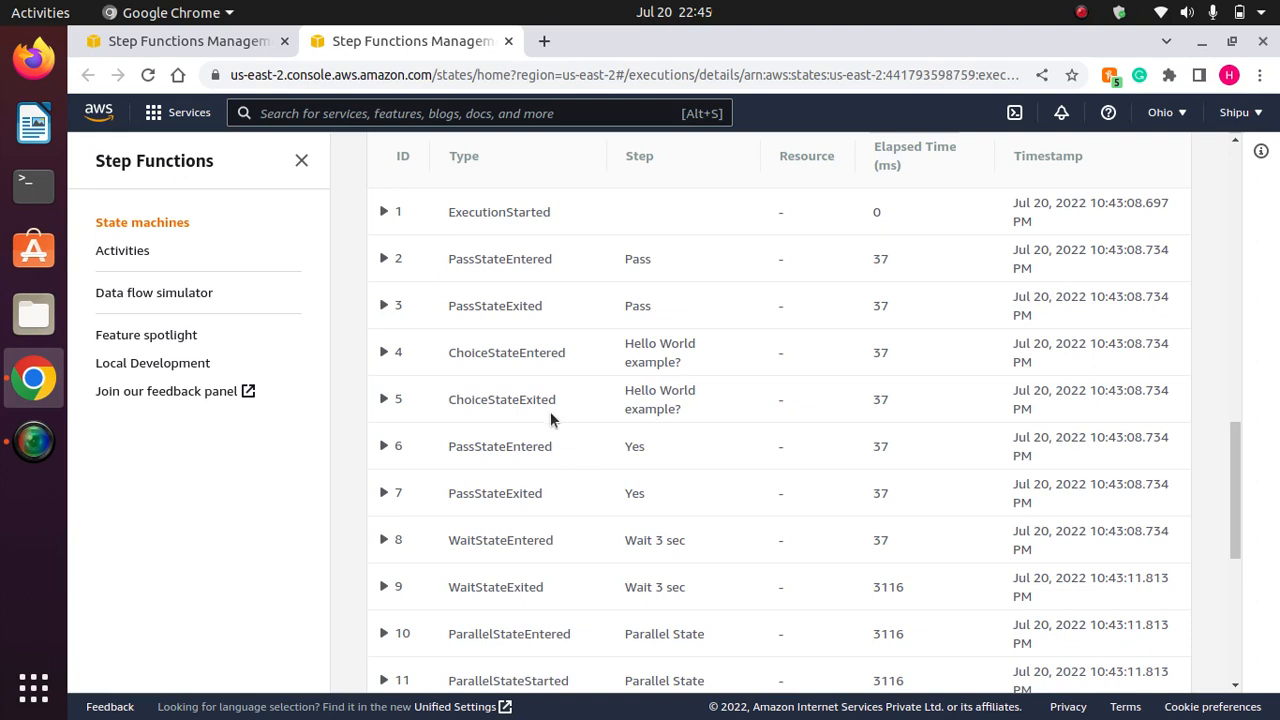
pyautogui.moveTo(554, 443); pyautogui.dragTo(437, 455)
pyautogui.moveTo(543, 492); pyautogui.dragTo(435, 494)
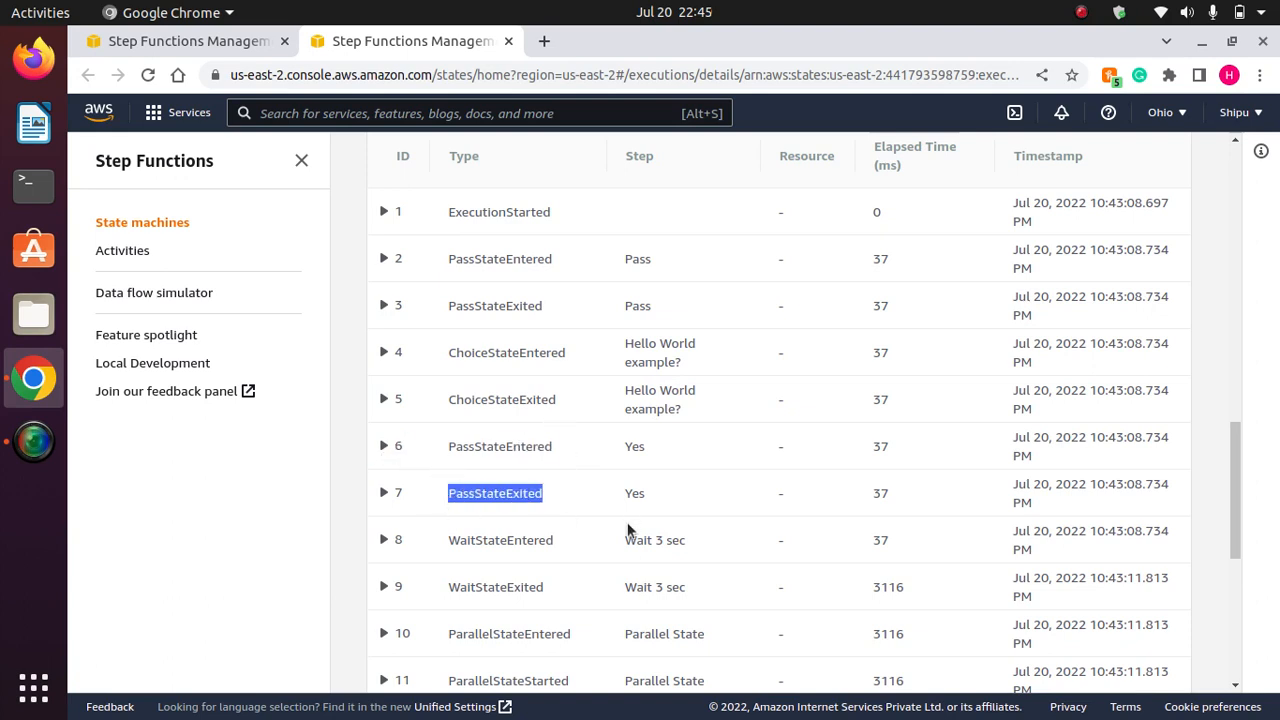
# Highlight the final ExecutionSucceeded event in the execution event history
pyautogui.moveTo(1231, 464); pyautogui.dragTo(1232, 646)
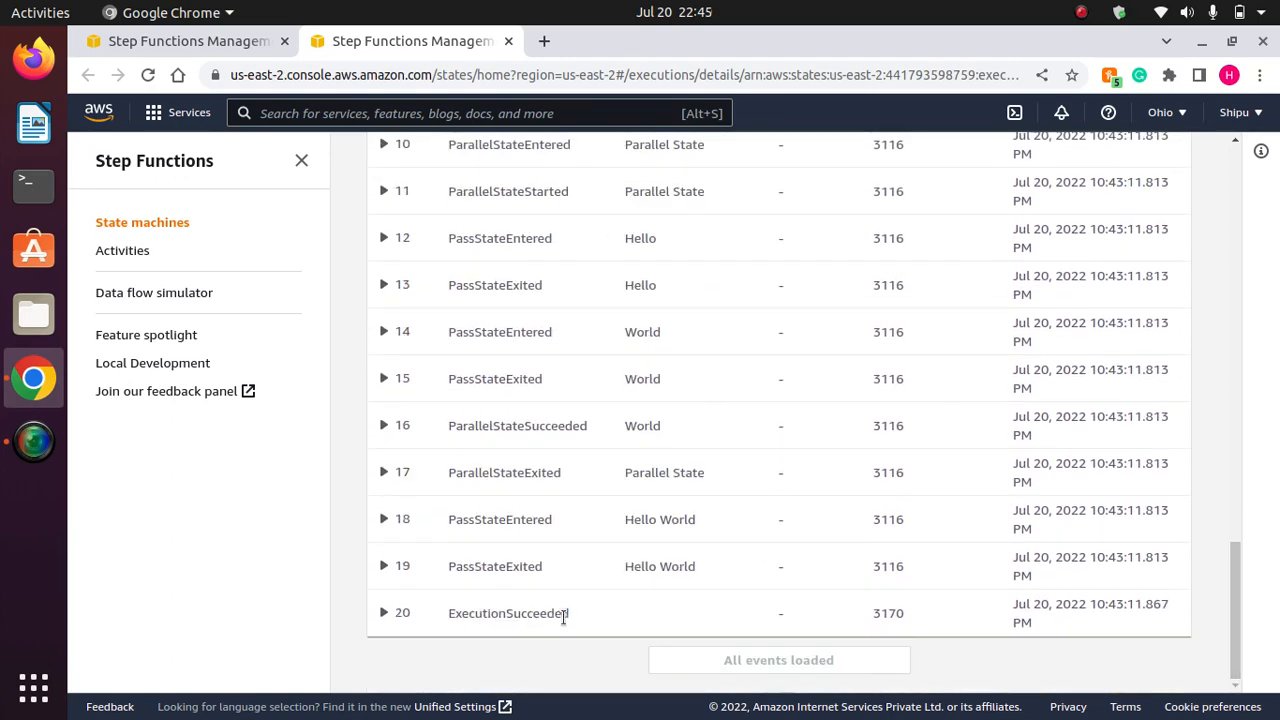
pyautogui.moveTo(588, 620); pyautogui.dragTo(431, 612)
pyautogui.click(673, 604)
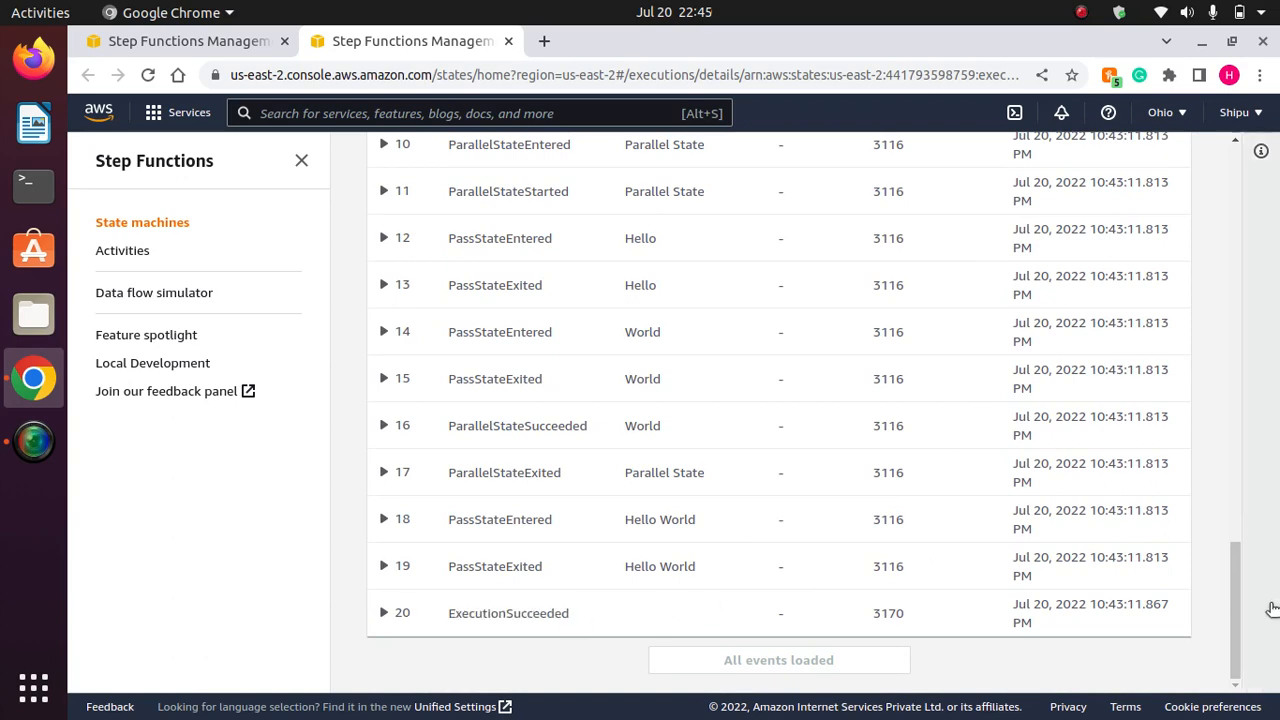
# Open the HelloWorld state machine for editing from its execution page
pyautogui.moveTo(1231, 599); pyautogui.dragTo(1237, 224)
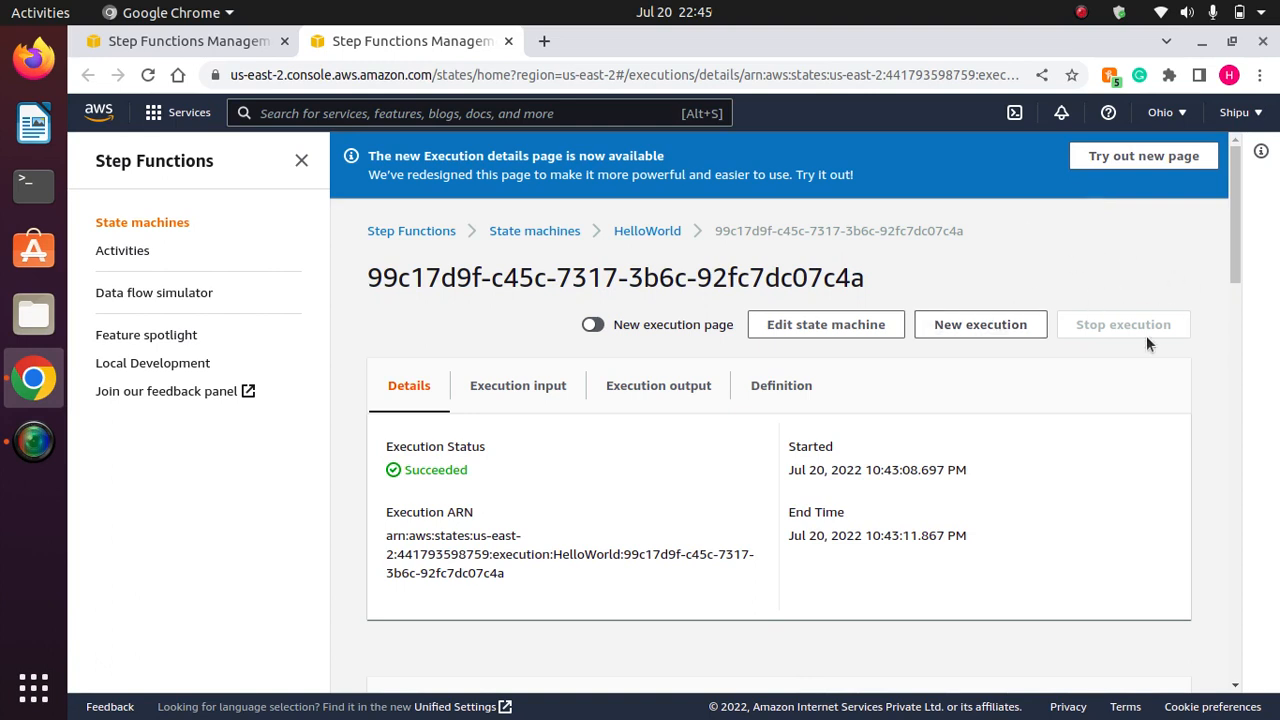
pyautogui.click(826, 324)
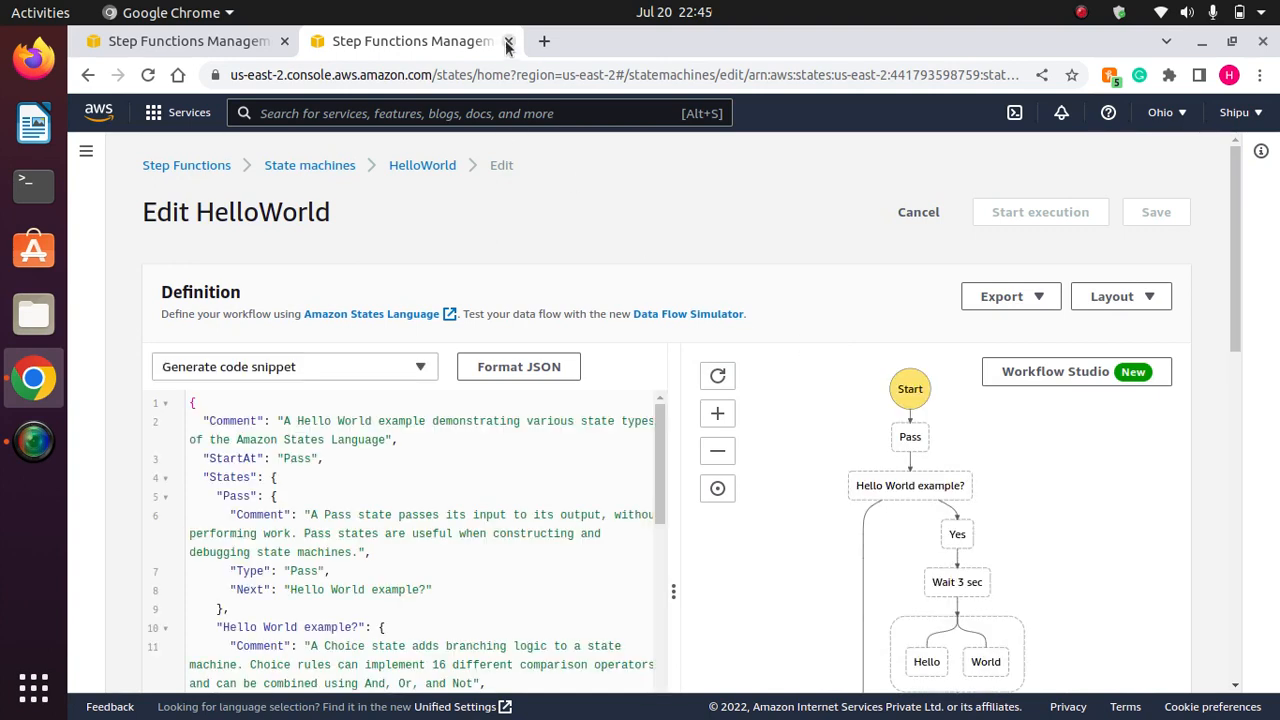
# Close the second browser tab and dismiss both success notifications on the HelloWorld state machine page
pyautogui.click(507, 42)
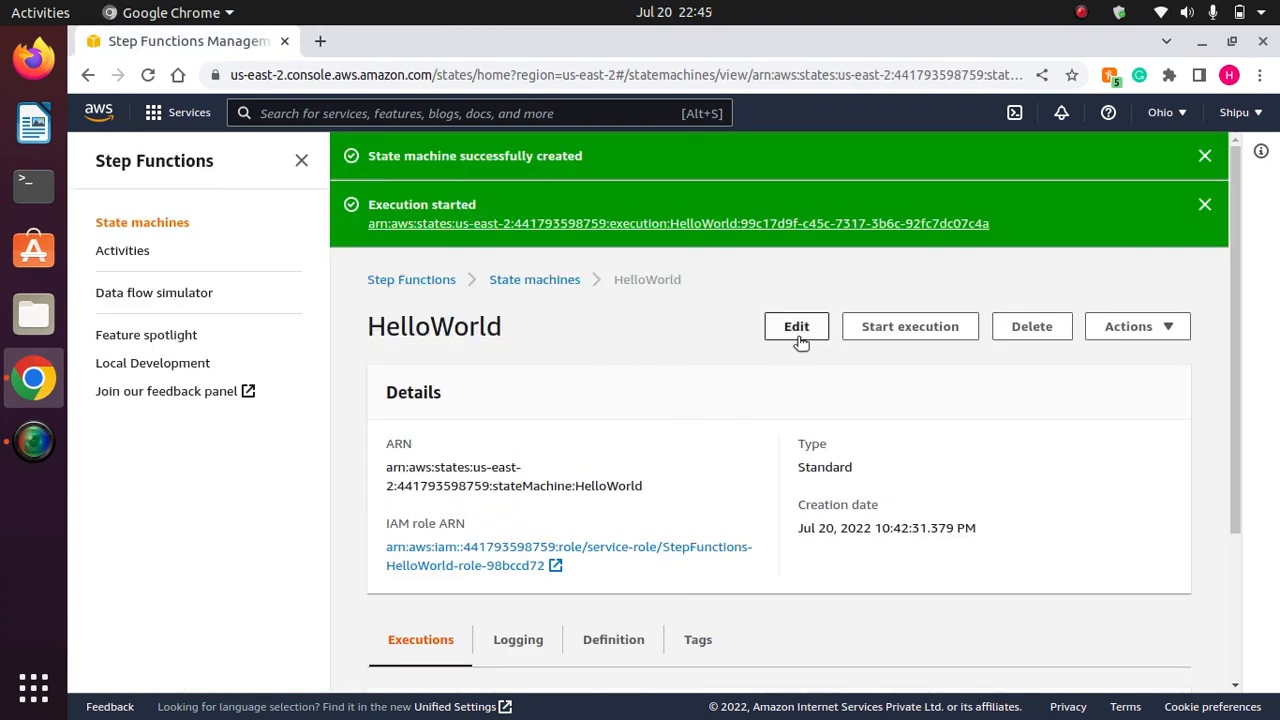
pyautogui.click(1205, 205)
pyautogui.click(1204, 157)
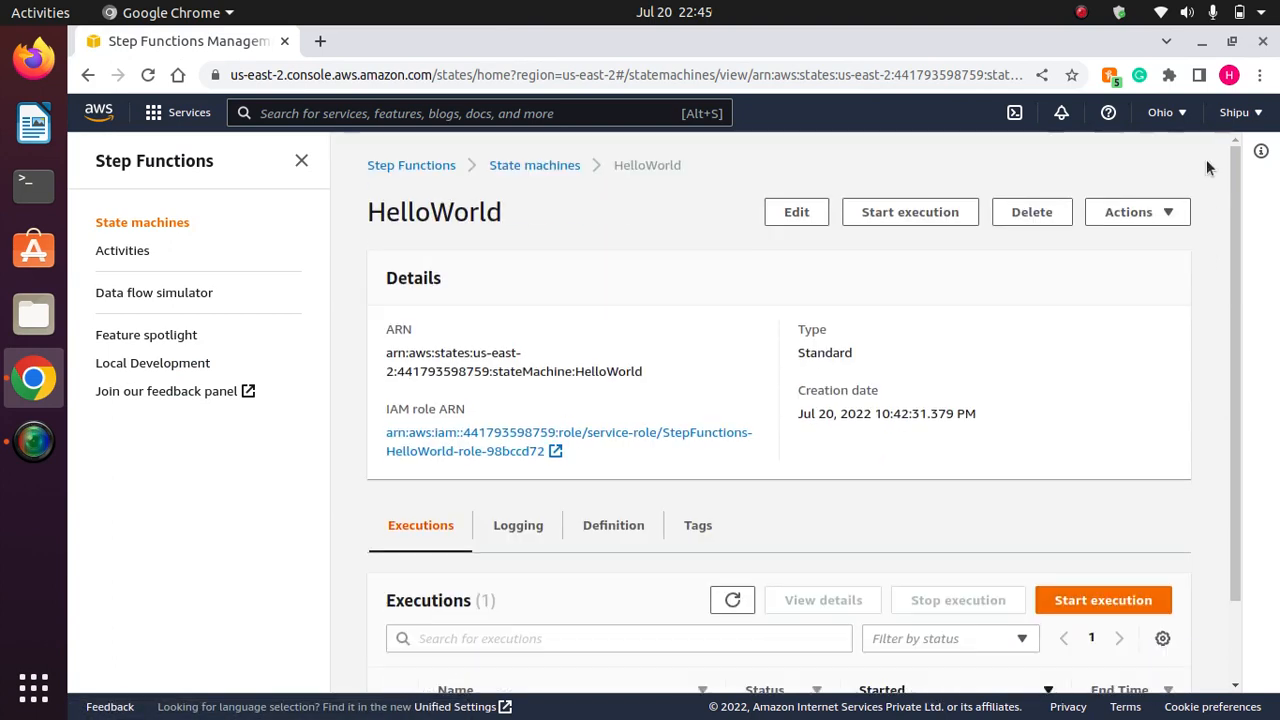
# Start a new execution of the HelloWorld state machine with the IsHelloWorldExample input set to false, opening in a new browser tab
pyautogui.scroll(-2, 1225, 468)
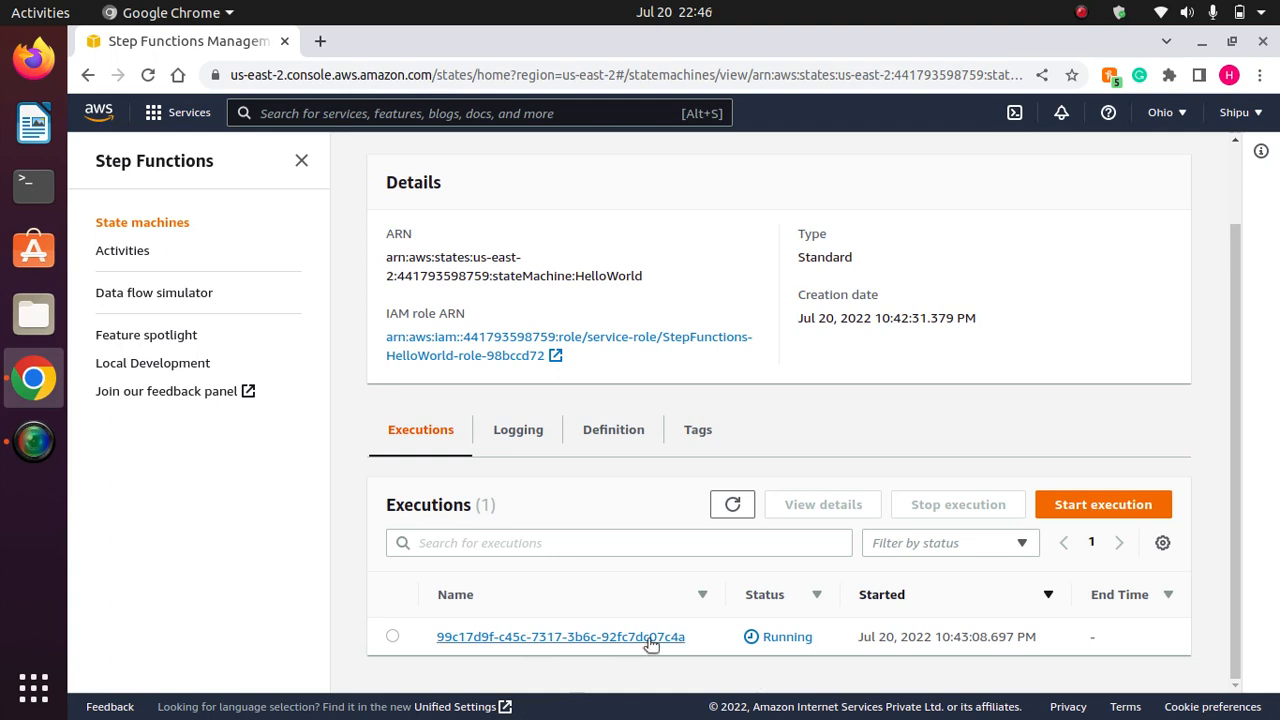
pyautogui.click(1141, 505)
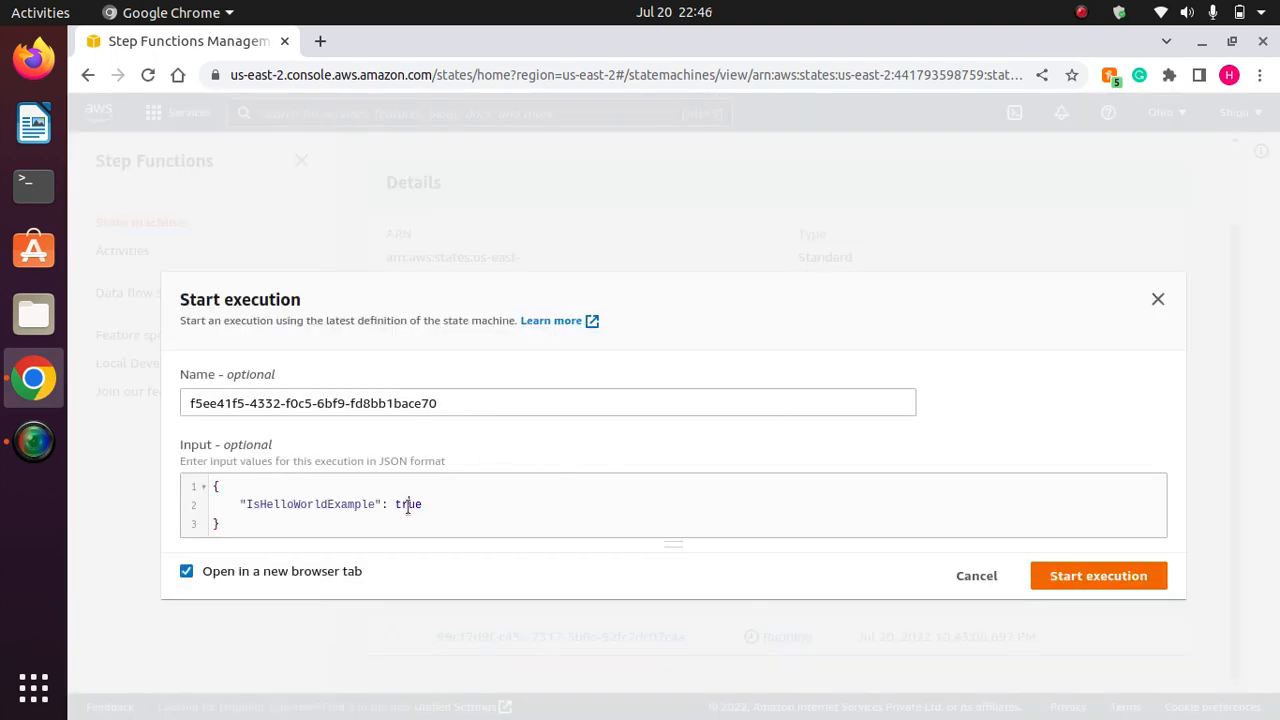
pyautogui.doubleClick(407, 508)
pyautogui.write('fals')
pyautogui.click(1051, 575)
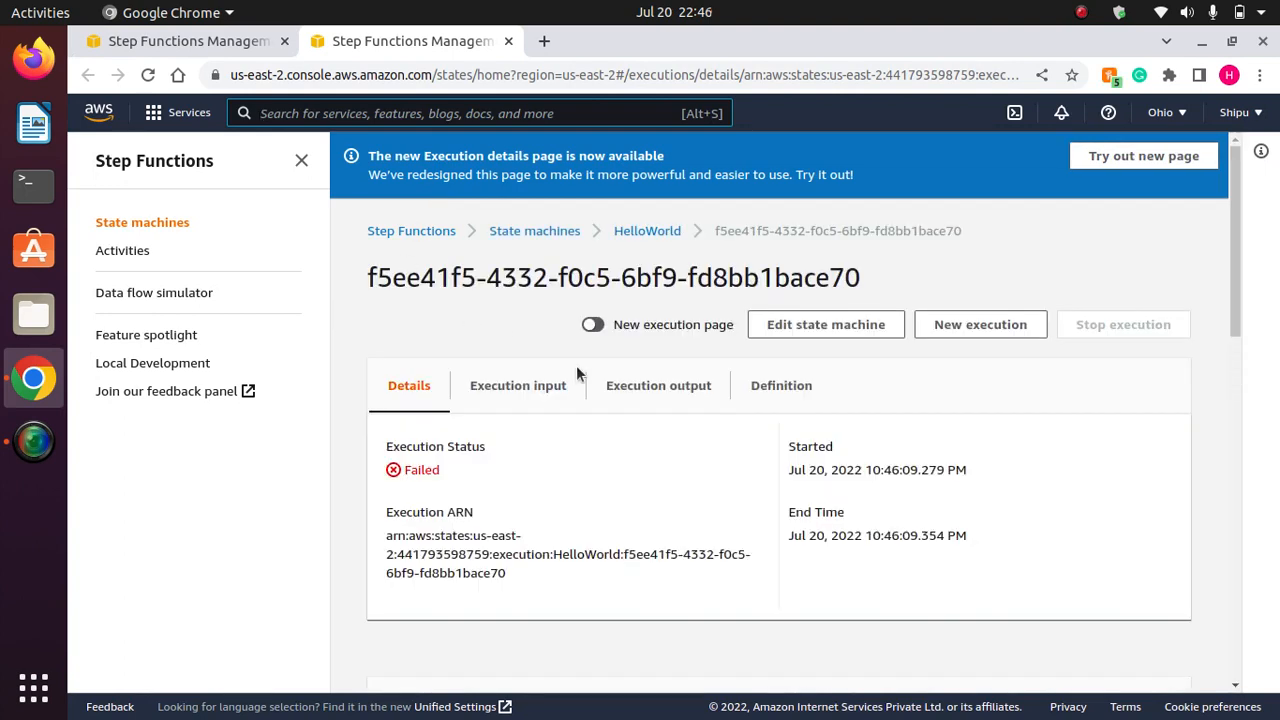
# Review the new execution's status, its input and output, and the state machine definition
pyautogui.doubleClick(410, 469)
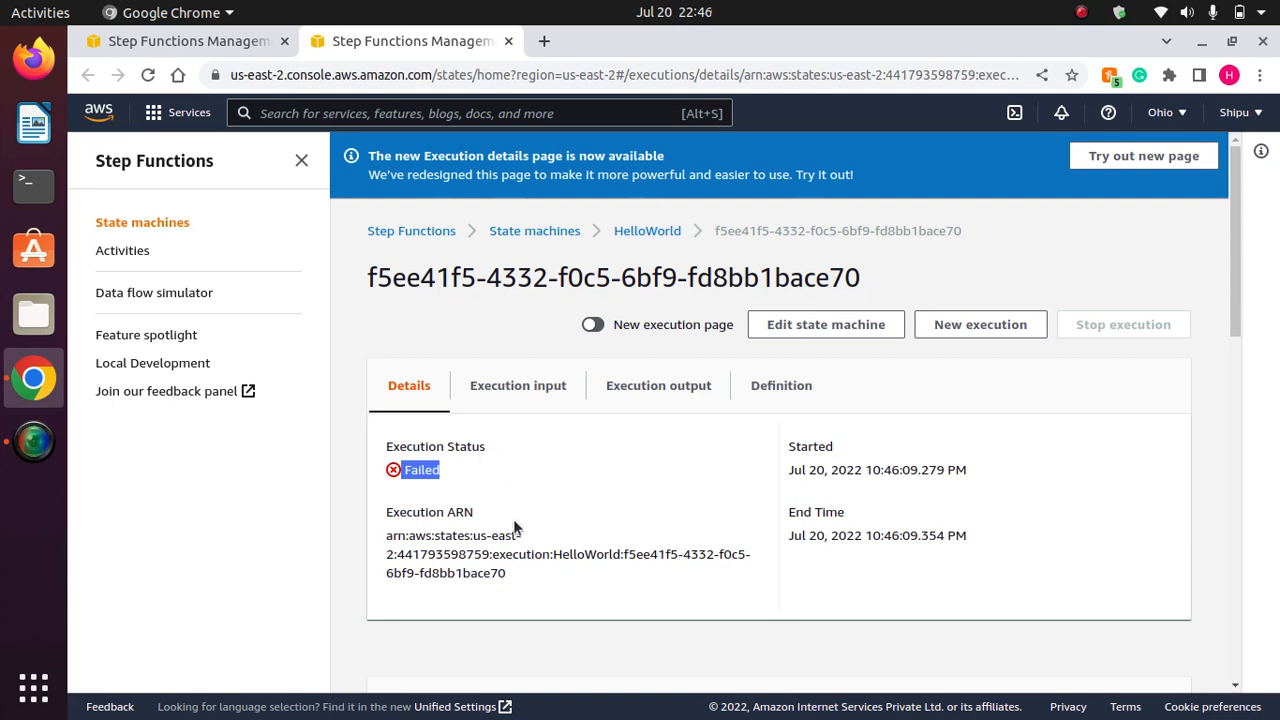
pyautogui.click(525, 380)
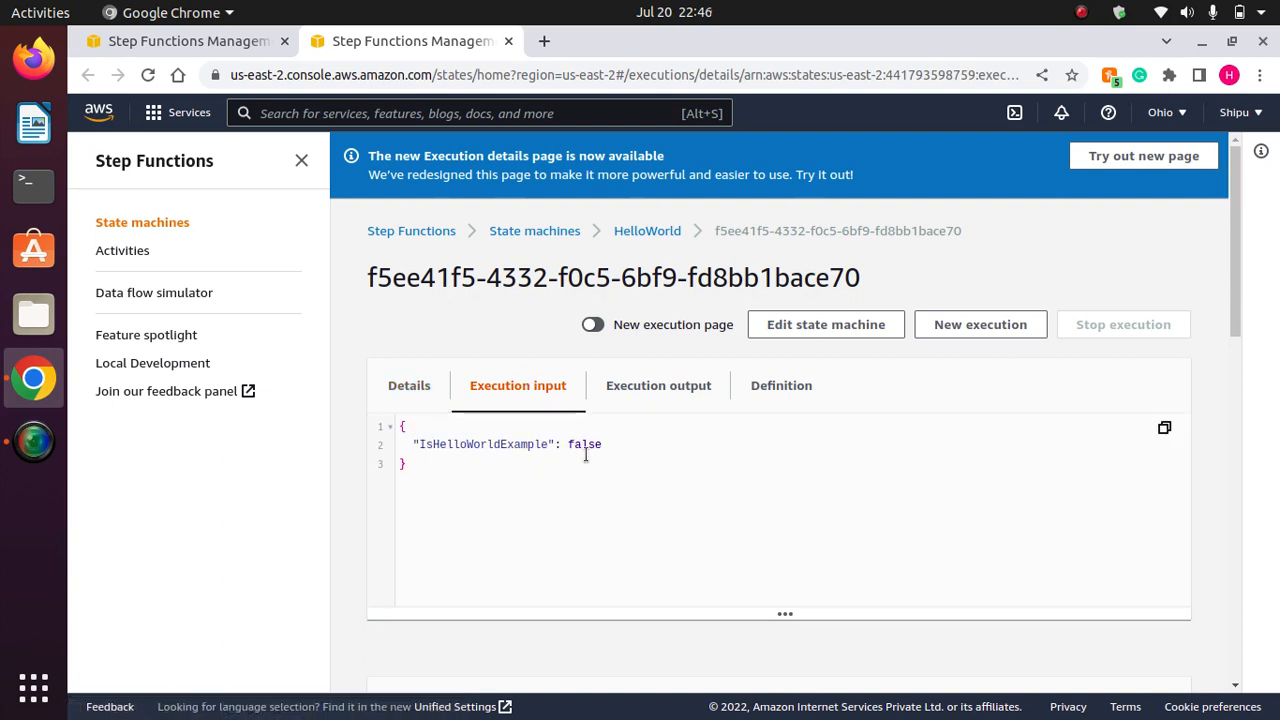
pyautogui.moveTo(570, 444); pyautogui.dragTo(629, 440)
pyautogui.click(657, 395)
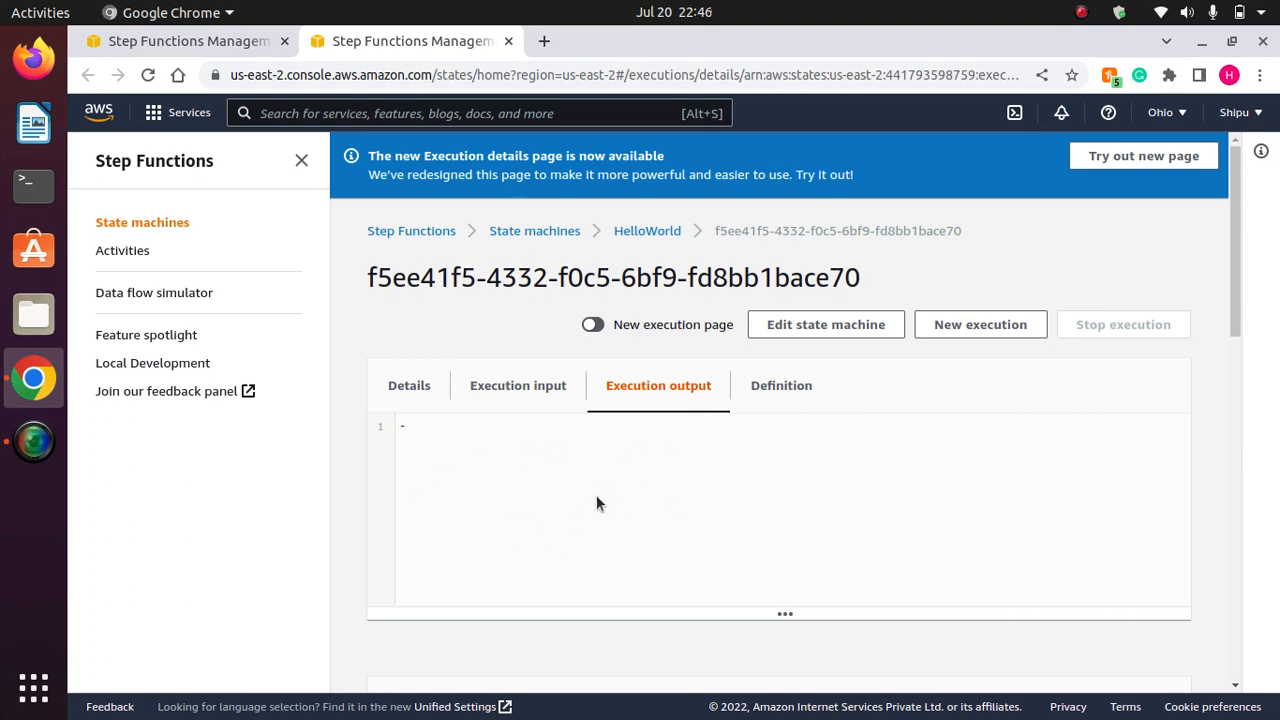
pyautogui.click(792, 386)
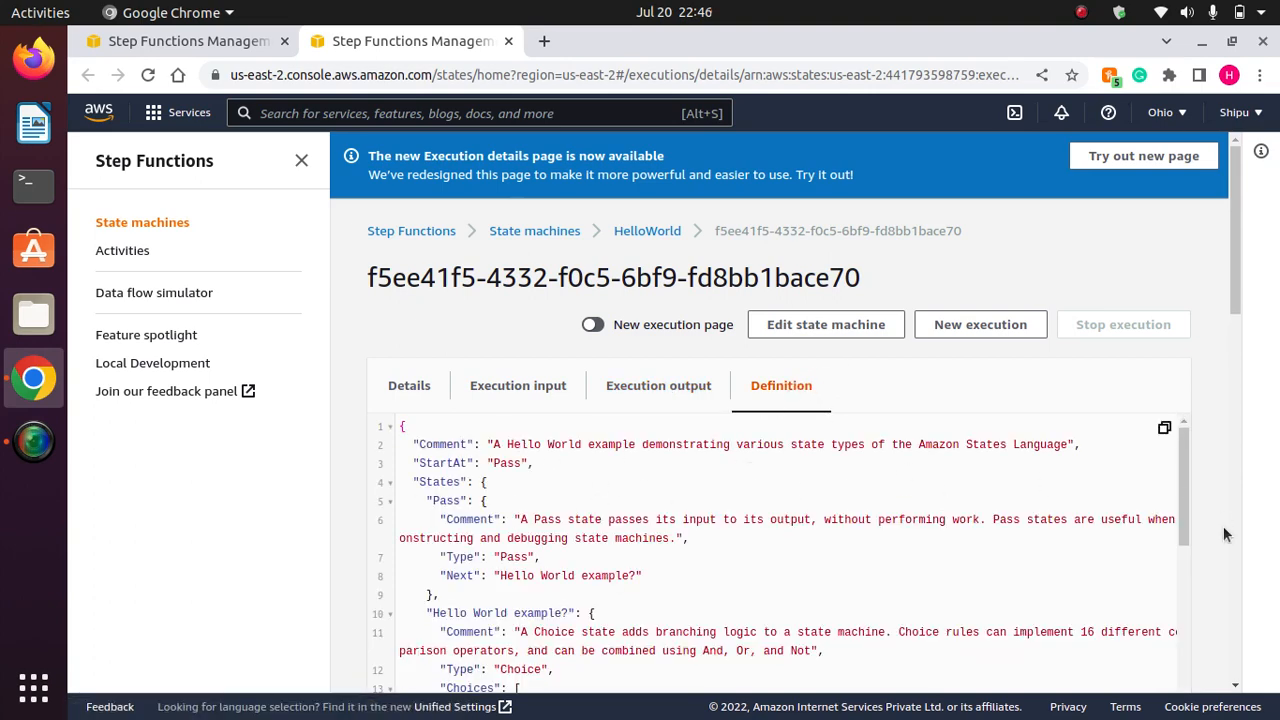
pyautogui.moveTo(1185, 465)
pyautogui.mouseDown()
pyautogui.moveTo(1183, 620)
pyautogui.moveTo(1183, 440)
pyautogui.mouseUp()
# Examine the new execution's graph and read through its event history down to the final event
pyautogui.moveTo(1250, 257); pyautogui.dragTo(1250, 557)
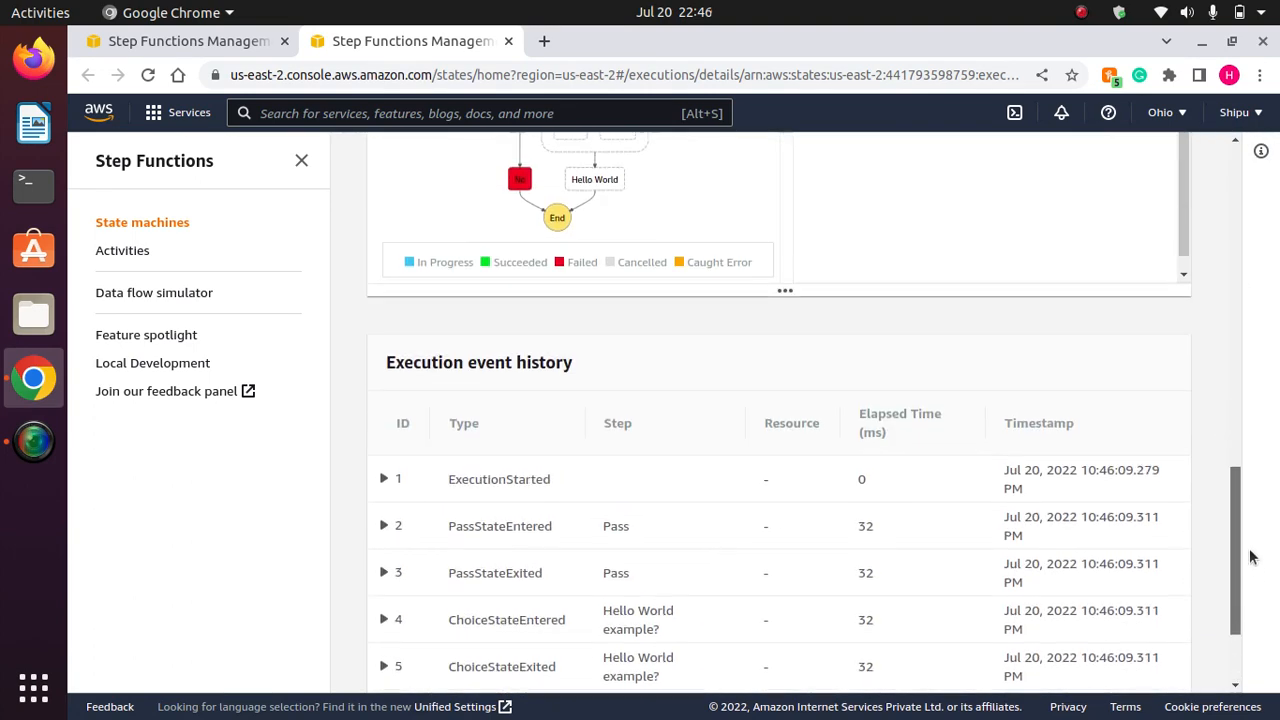
pyautogui.scroll(-3, 1246, 569)
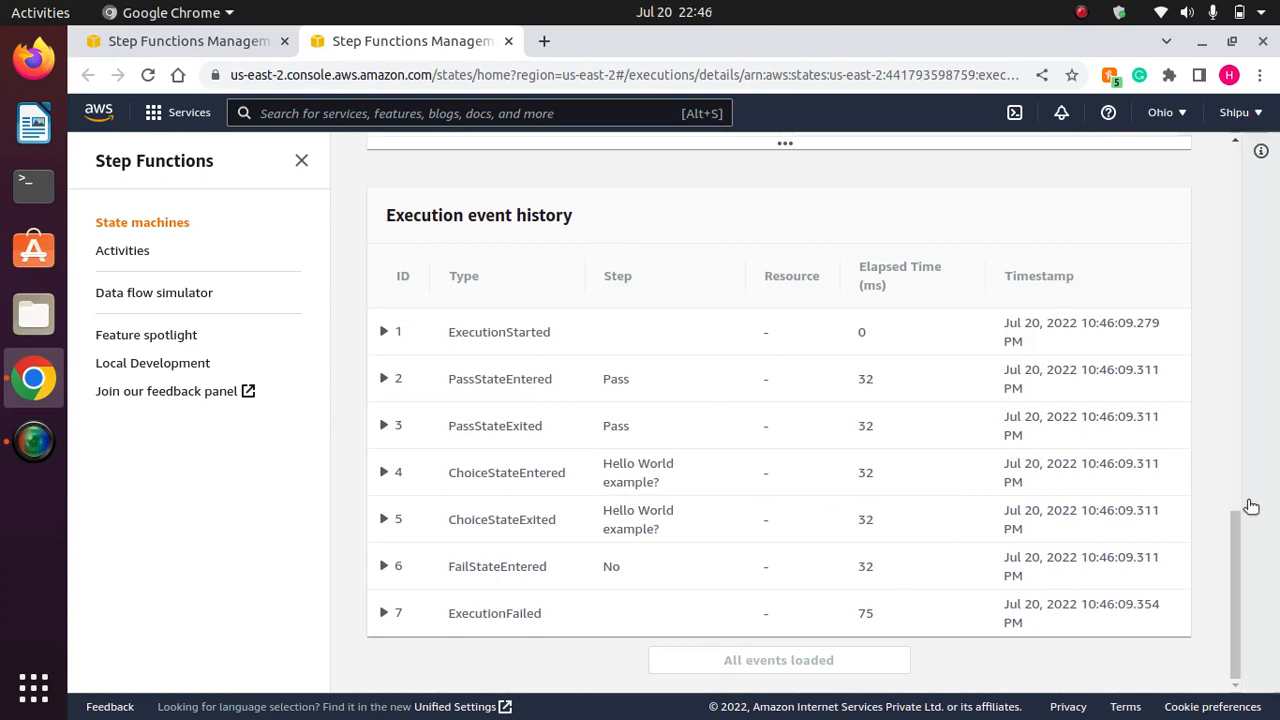
pyautogui.moveTo(1234, 523); pyautogui.dragTo(1215, 177)
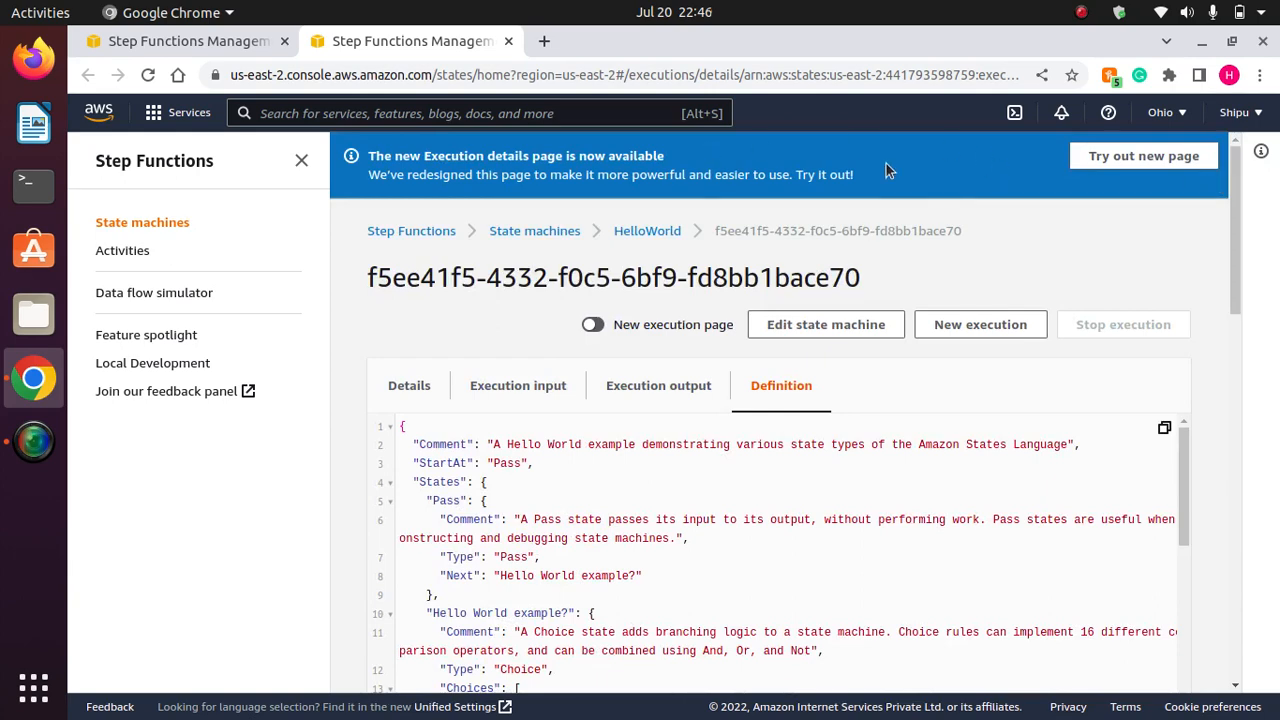
pyautogui.click(963, 332)
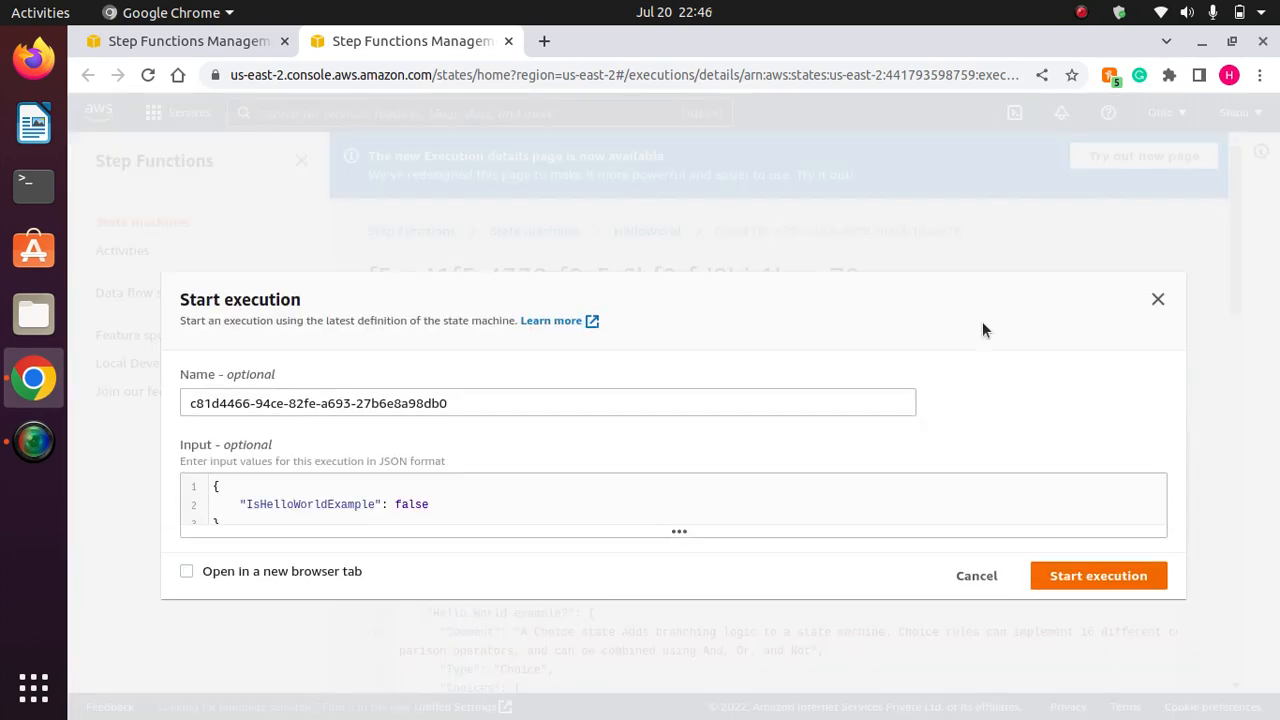
pyautogui.doubleClick(410, 505)
pyautogui.click(1160, 303)
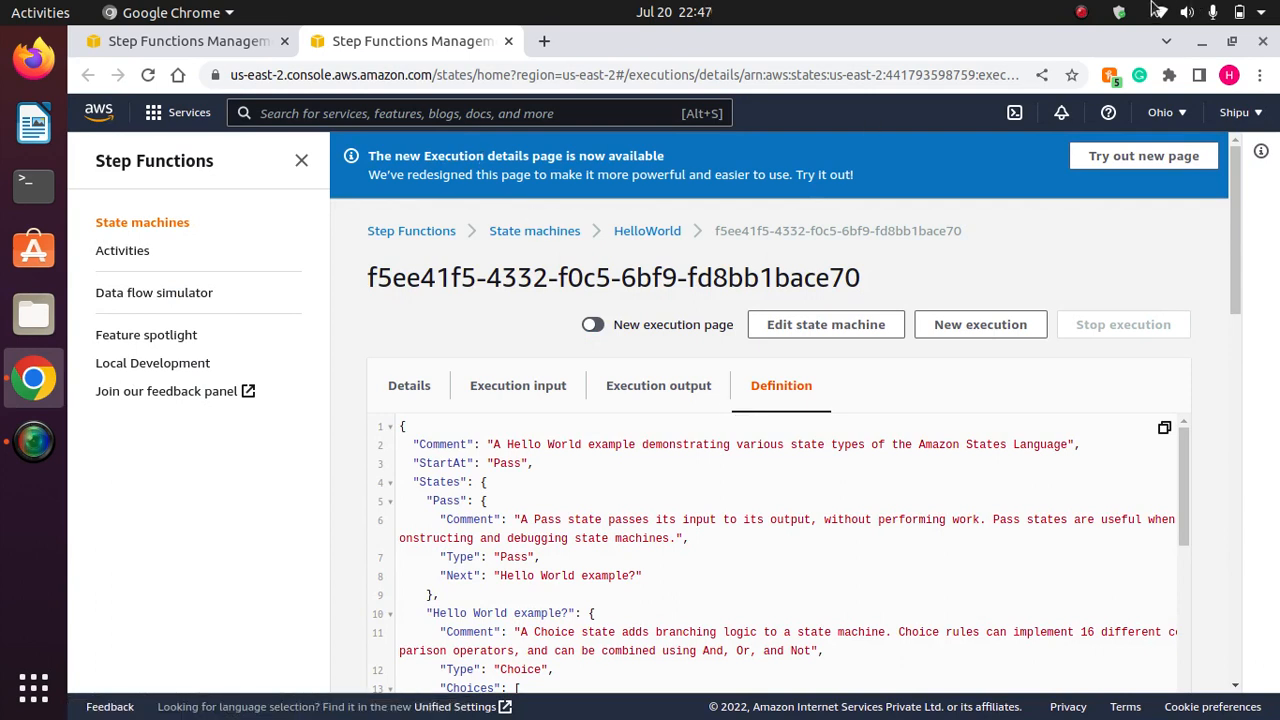
pyautogui.click(1081, 12)
pyautogui.click(1098, 69)
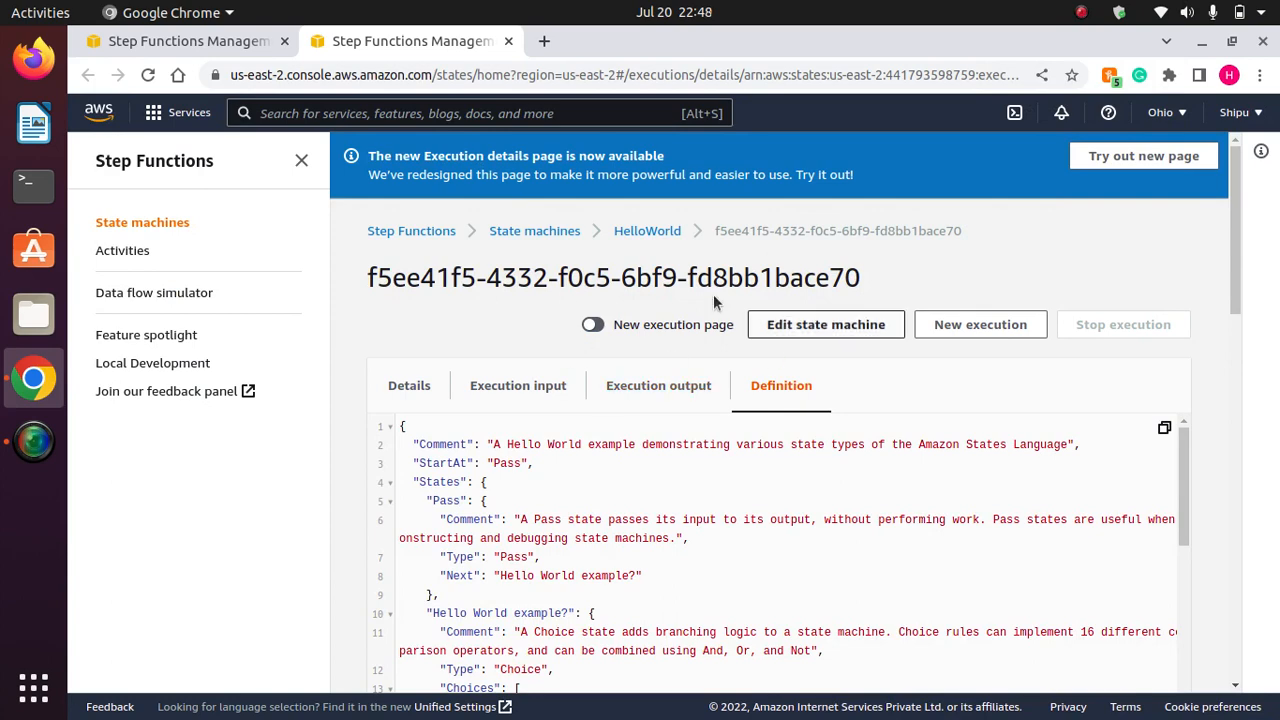
# Close the execution's browser tab and return to the list of state machines
pyautogui.click(509, 43)
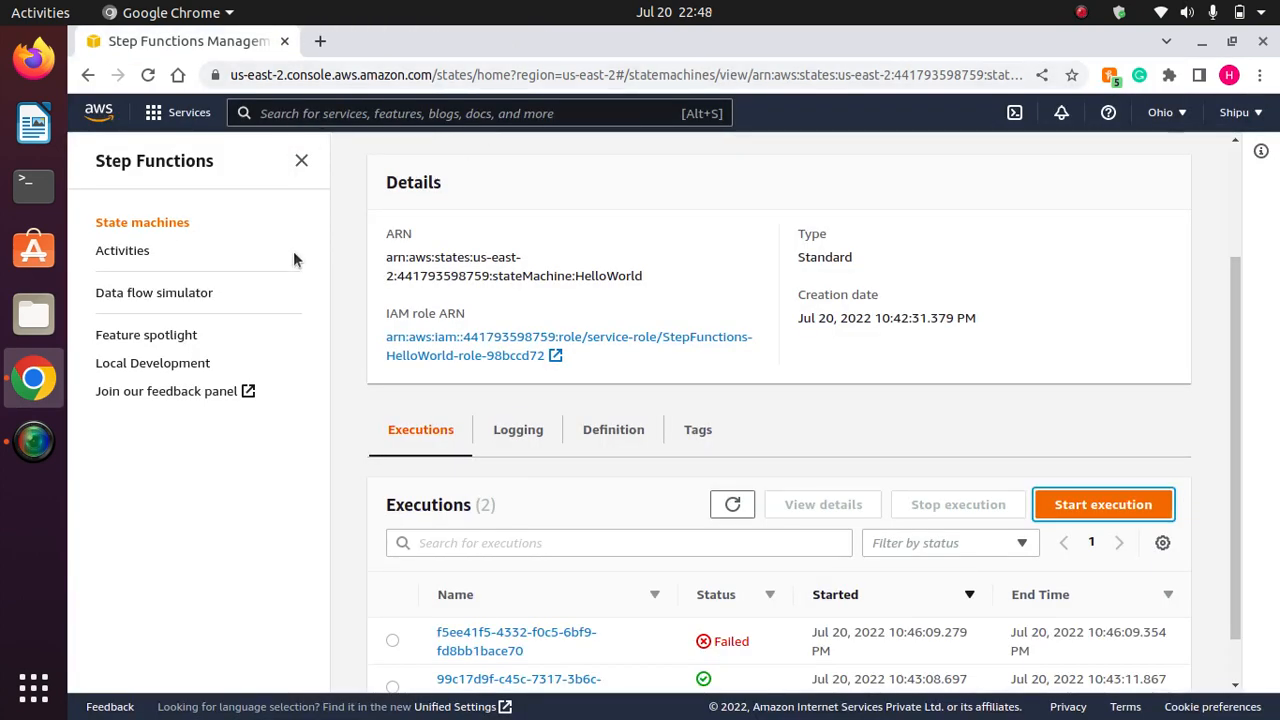
pyautogui.moveTo(1232, 440); pyautogui.dragTo(1225, 316)
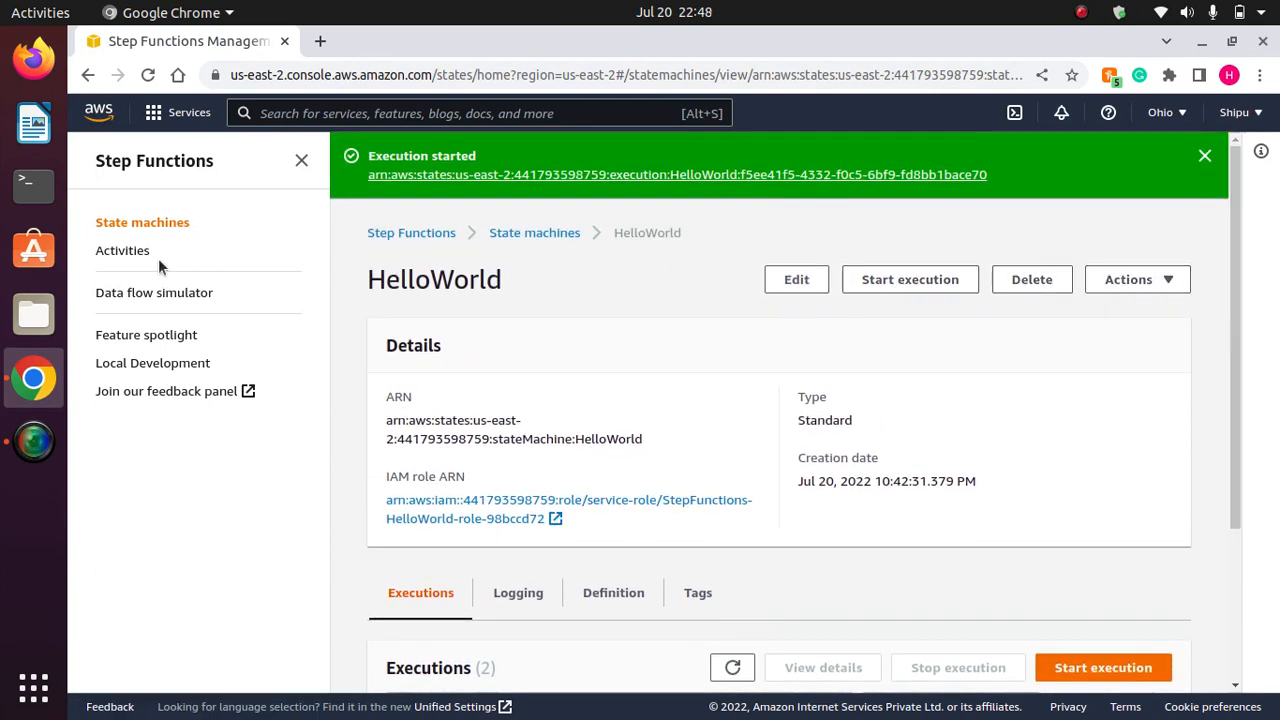
pyautogui.click(140, 224)
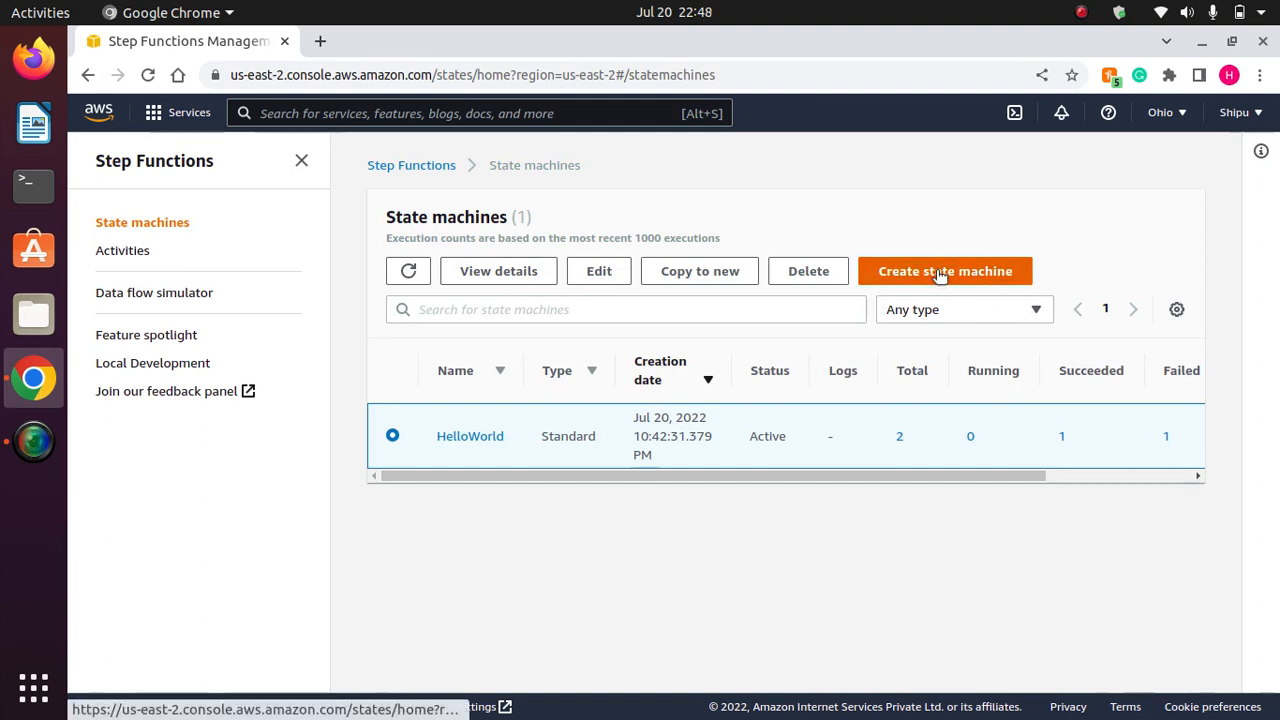
# Begin a new Standard state machine with the visual workflow design method and proceed to the workflow design
pyautogui.click(938, 276)
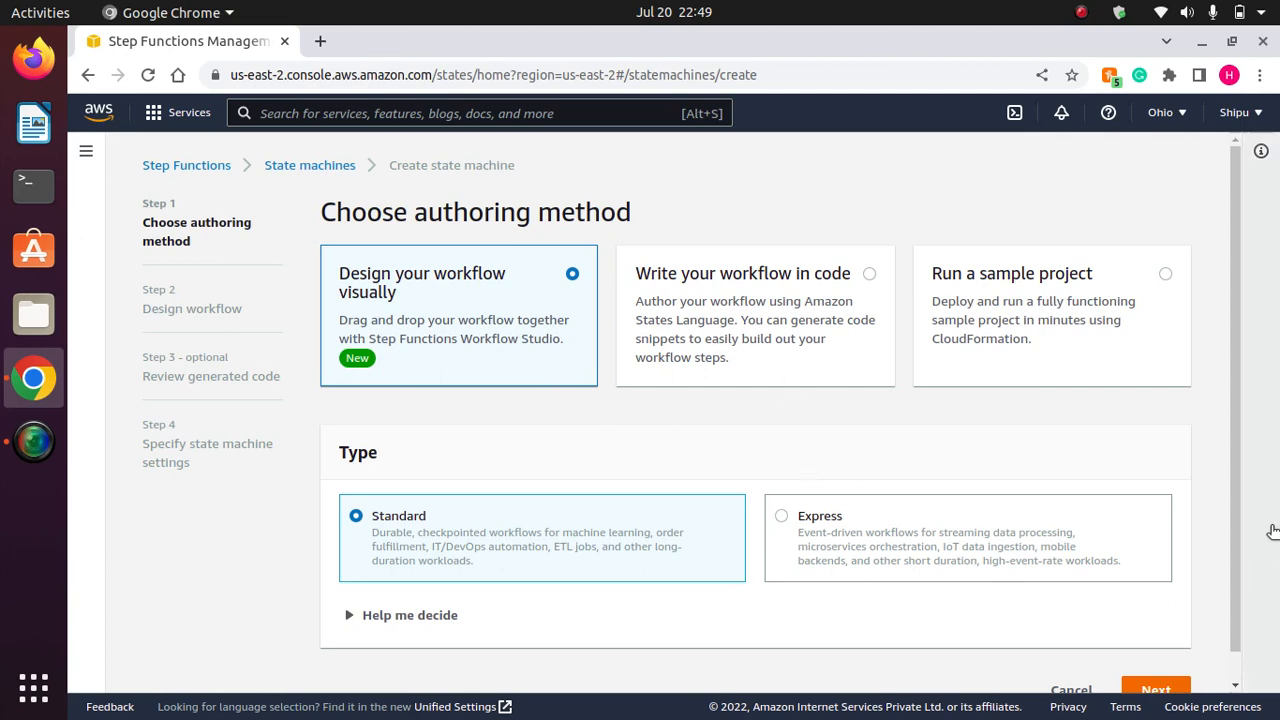
pyautogui.moveTo(1234, 477); pyautogui.dragTo(1230, 616)
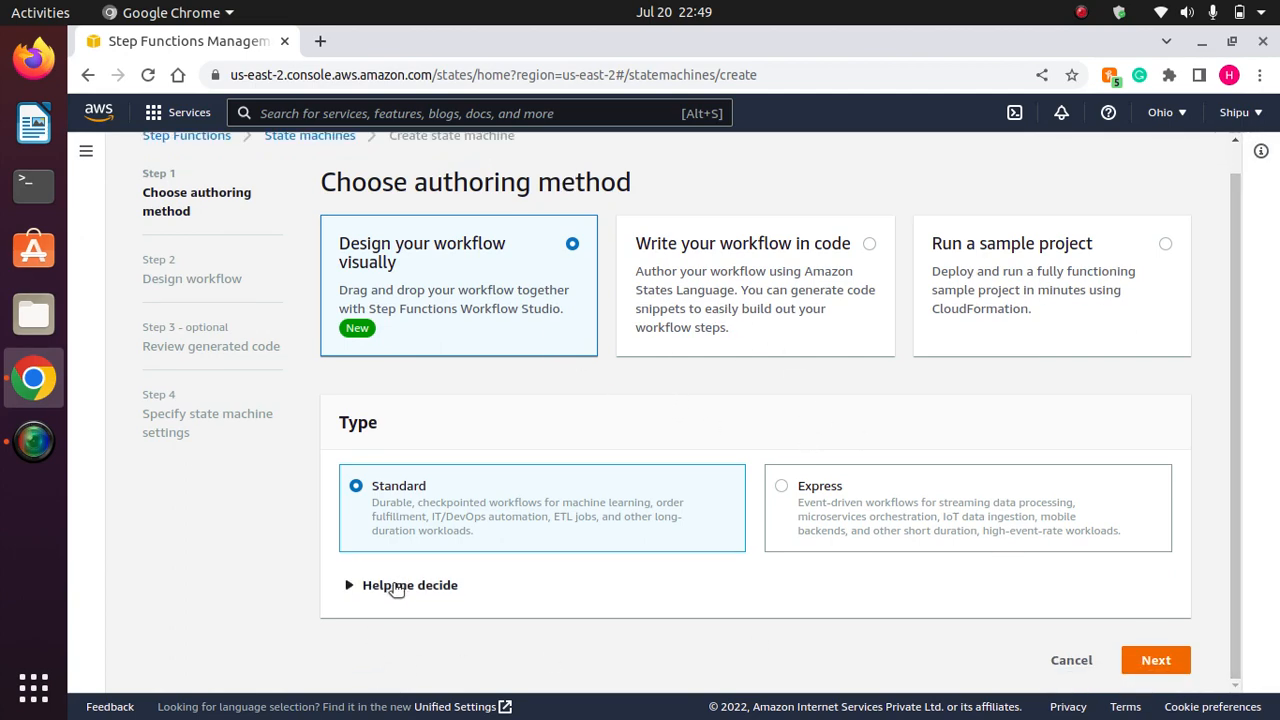
pyautogui.click(395, 586)
pyautogui.moveTo(1238, 387); pyautogui.dragTo(1240, 640)
pyautogui.click(1157, 660)
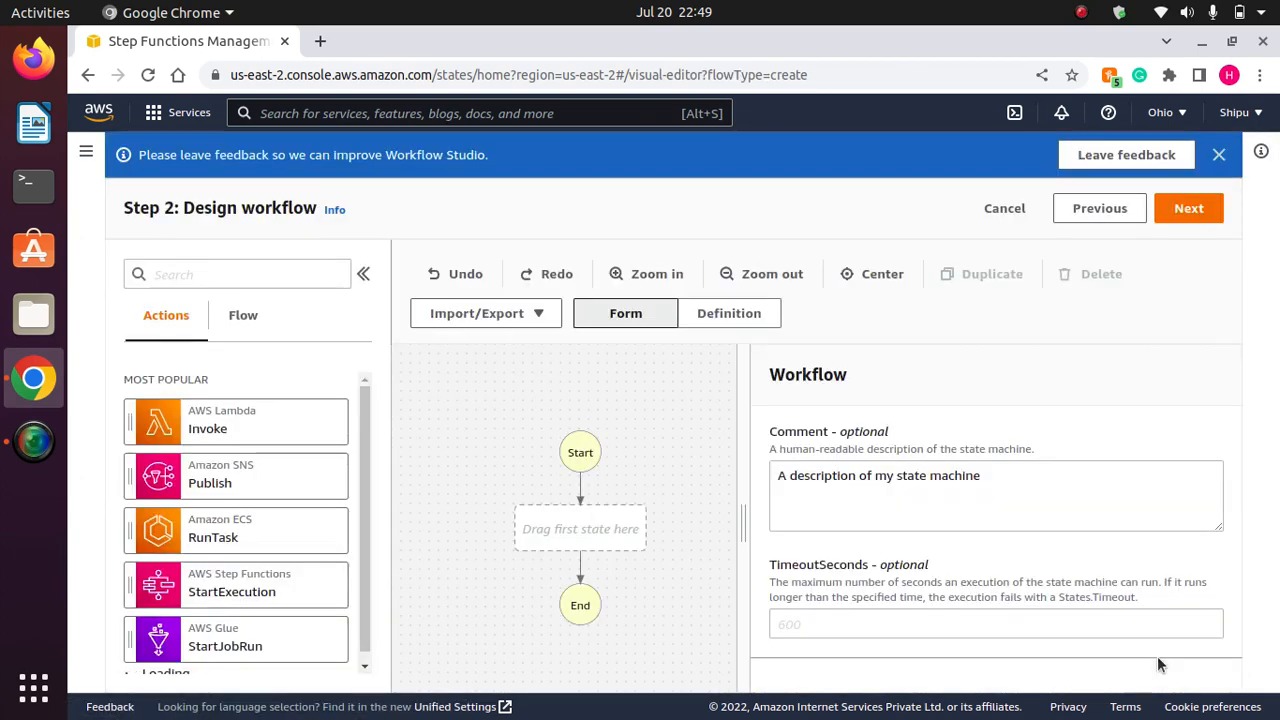
# Add a Lambda Invoke state as the first state and an SNS Publish state after it in the workflow
pyautogui.moveTo(187, 428); pyautogui.dragTo(529, 418)
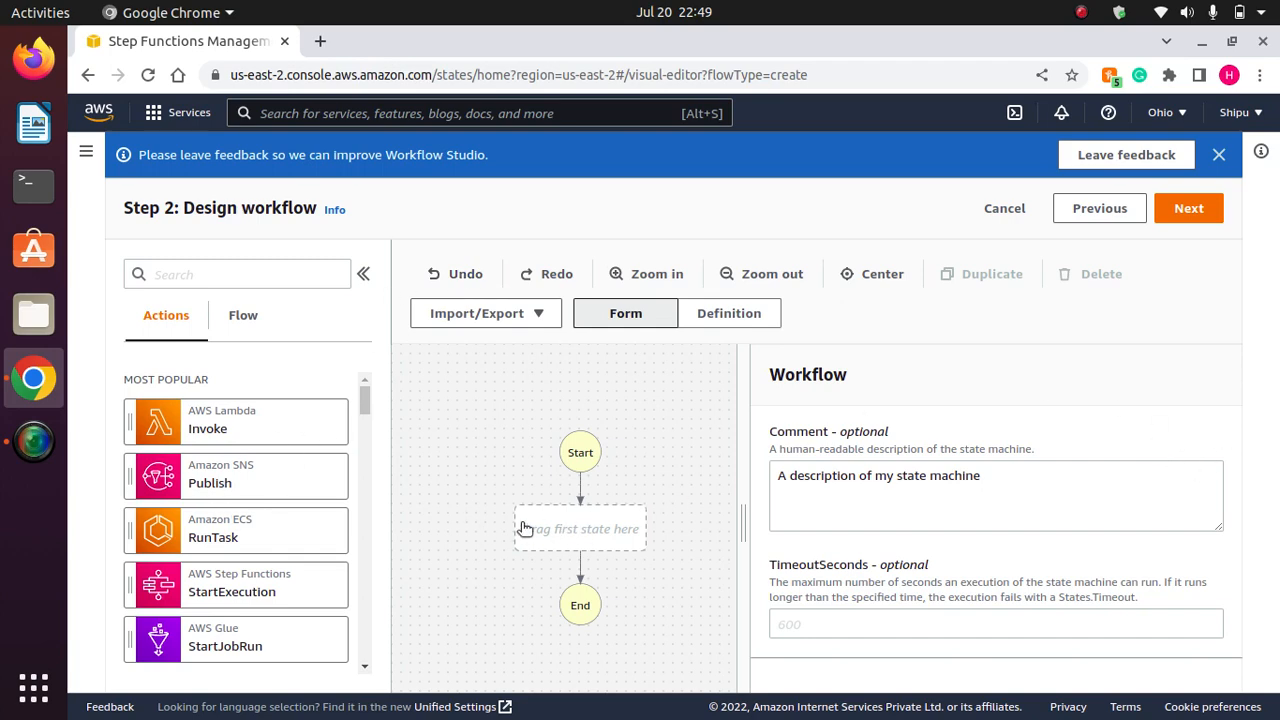
pyautogui.moveTo(200, 423); pyautogui.dragTo(577, 533)
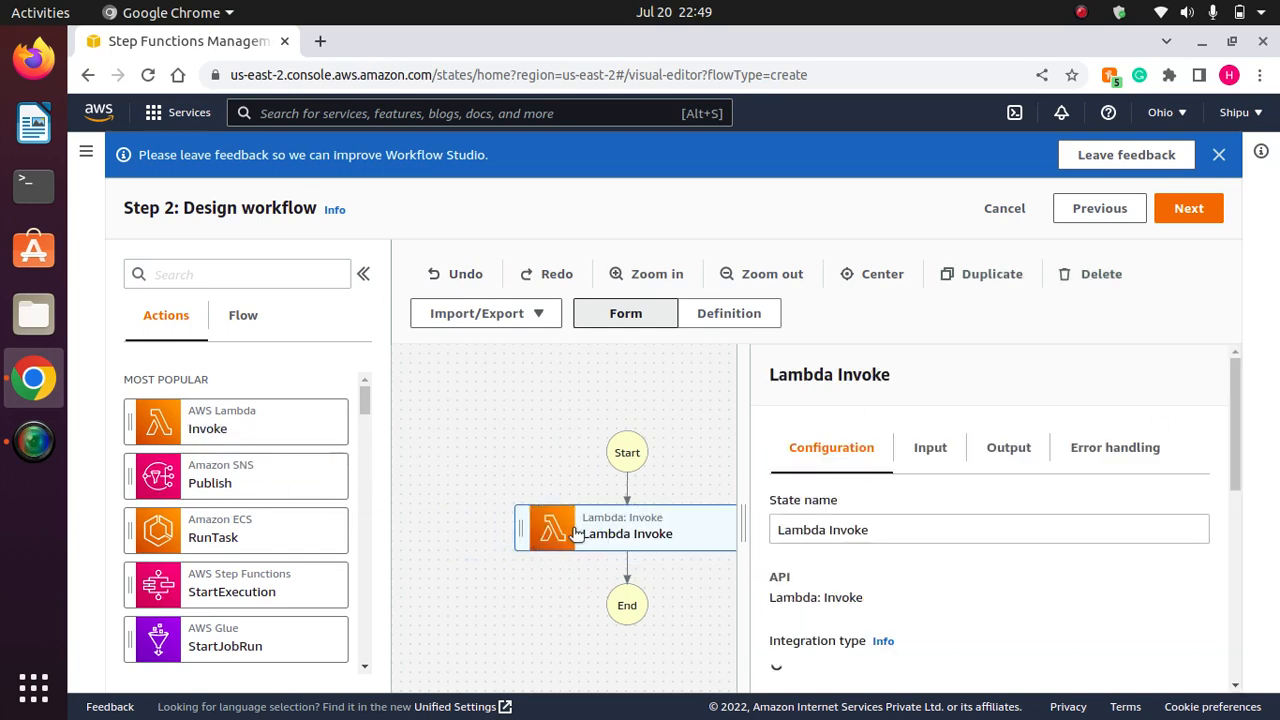
pyautogui.moveTo(230, 485); pyautogui.dragTo(620, 578)
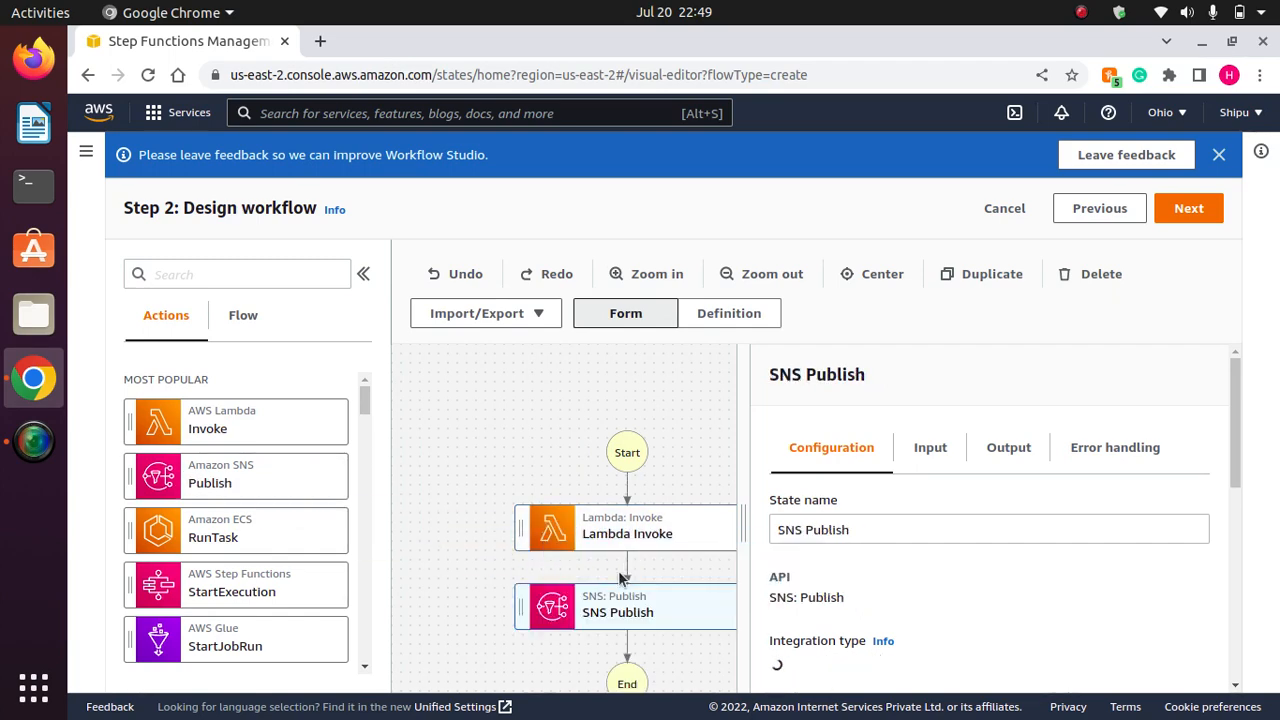
# Review the workflow's general settings and leave the design without saving the state machine
pyautogui.click(577, 407)
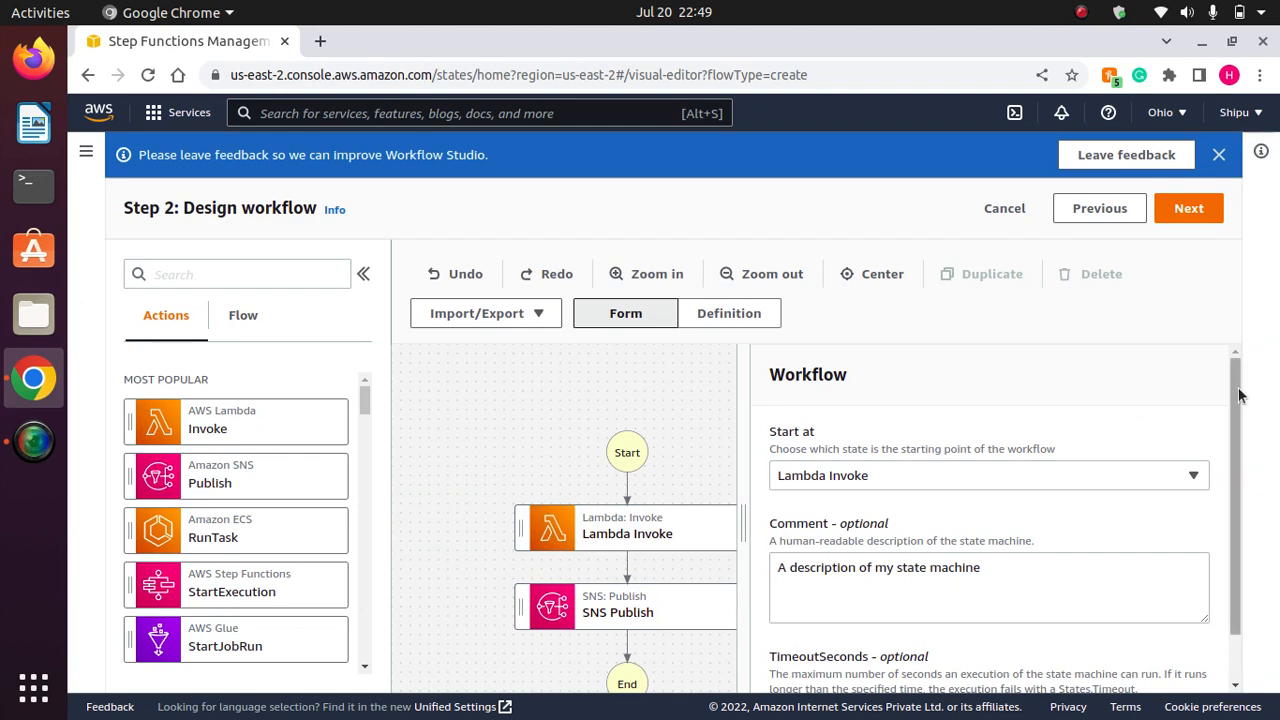
pyautogui.scroll(-1, 1240, 420)
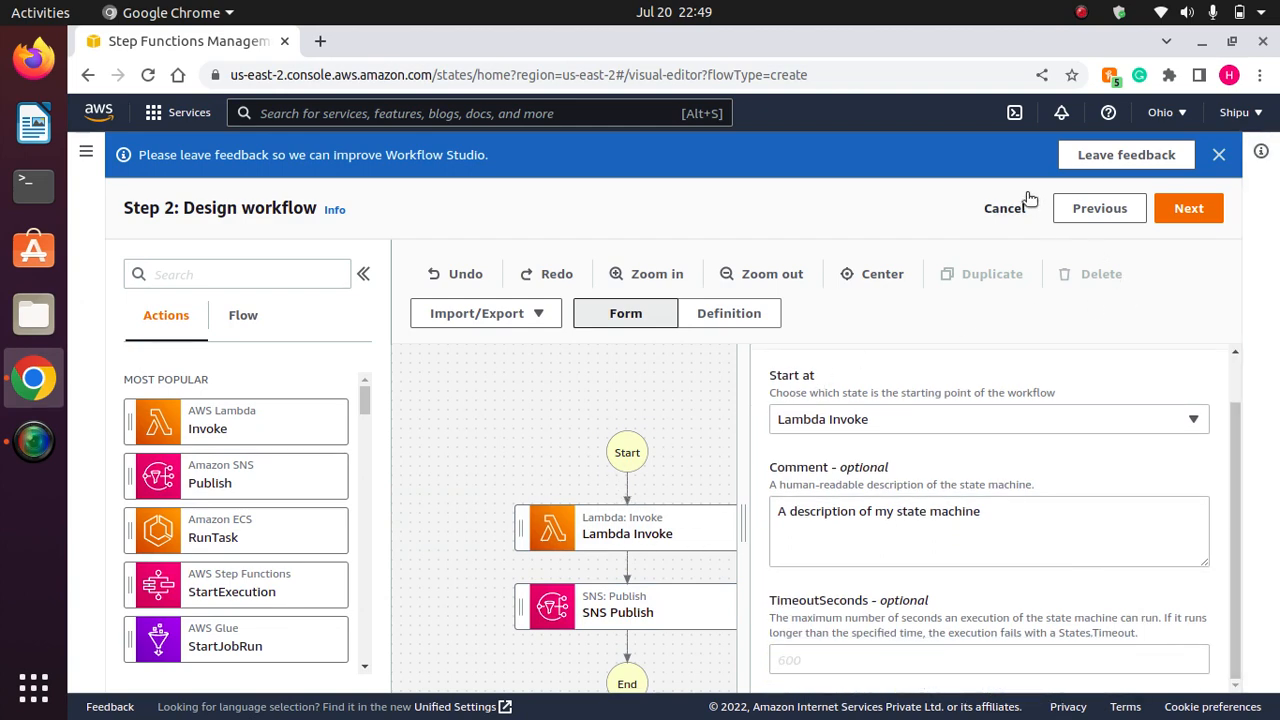
pyautogui.click(1002, 207)
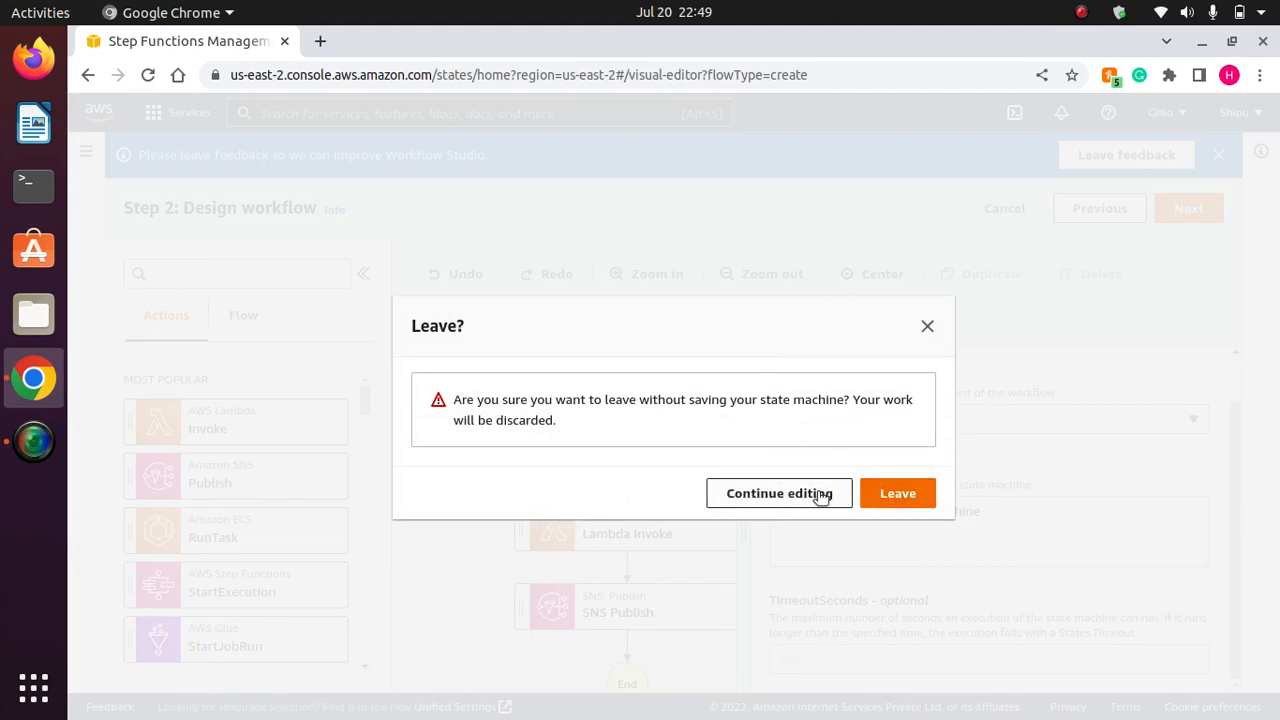
pyautogui.click(897, 494)
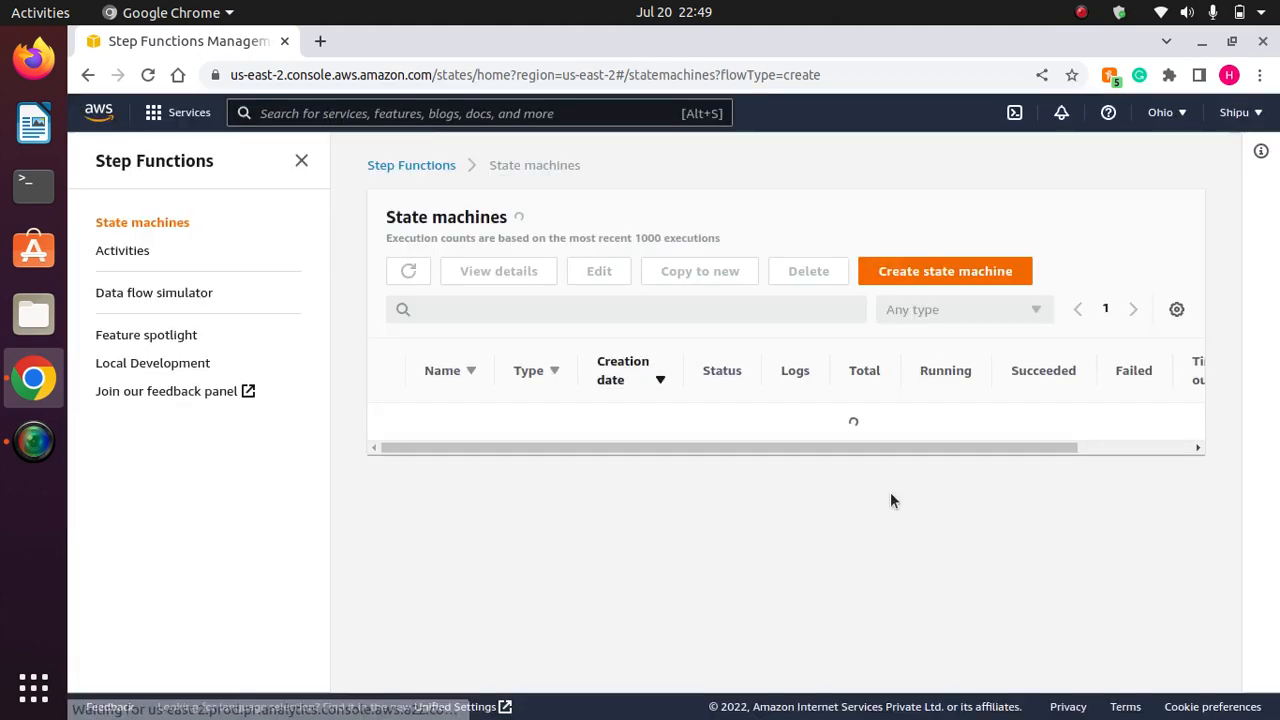
# Begin another state machine, view the code authoring option, and choose the sample project ETL job in Amazon Redshift
pyautogui.click(935, 272)
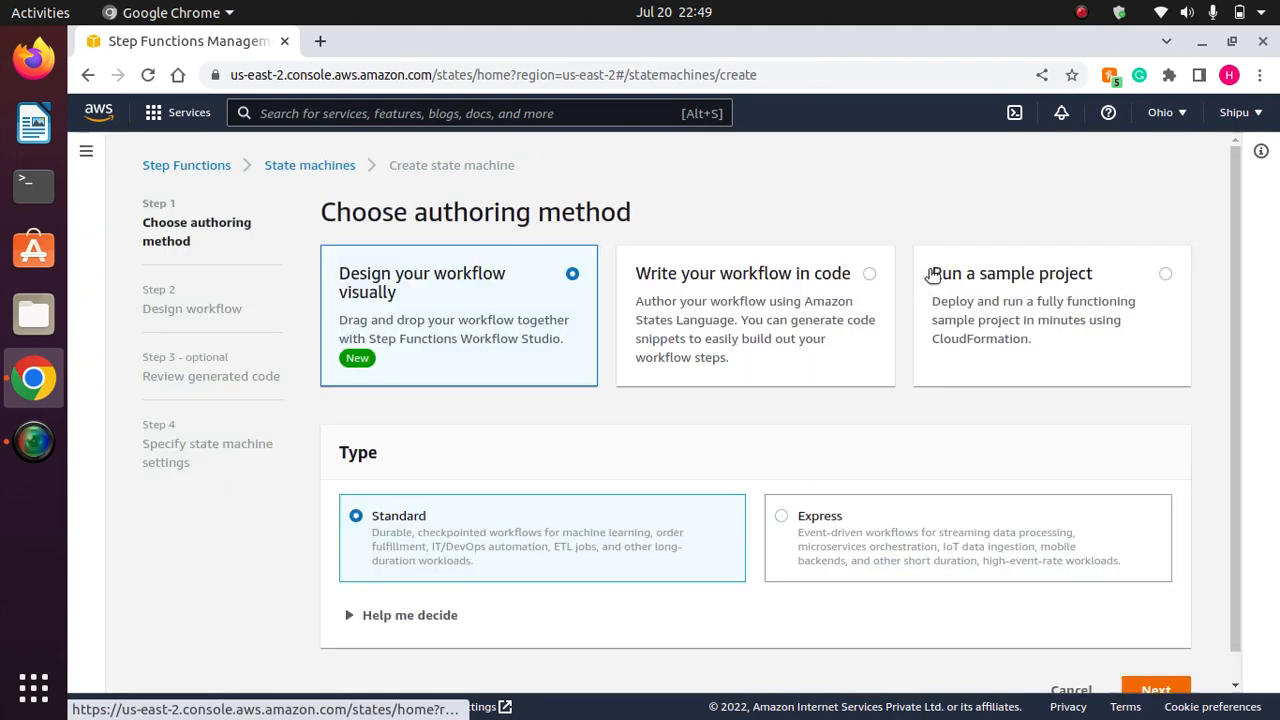
pyautogui.click(848, 273)
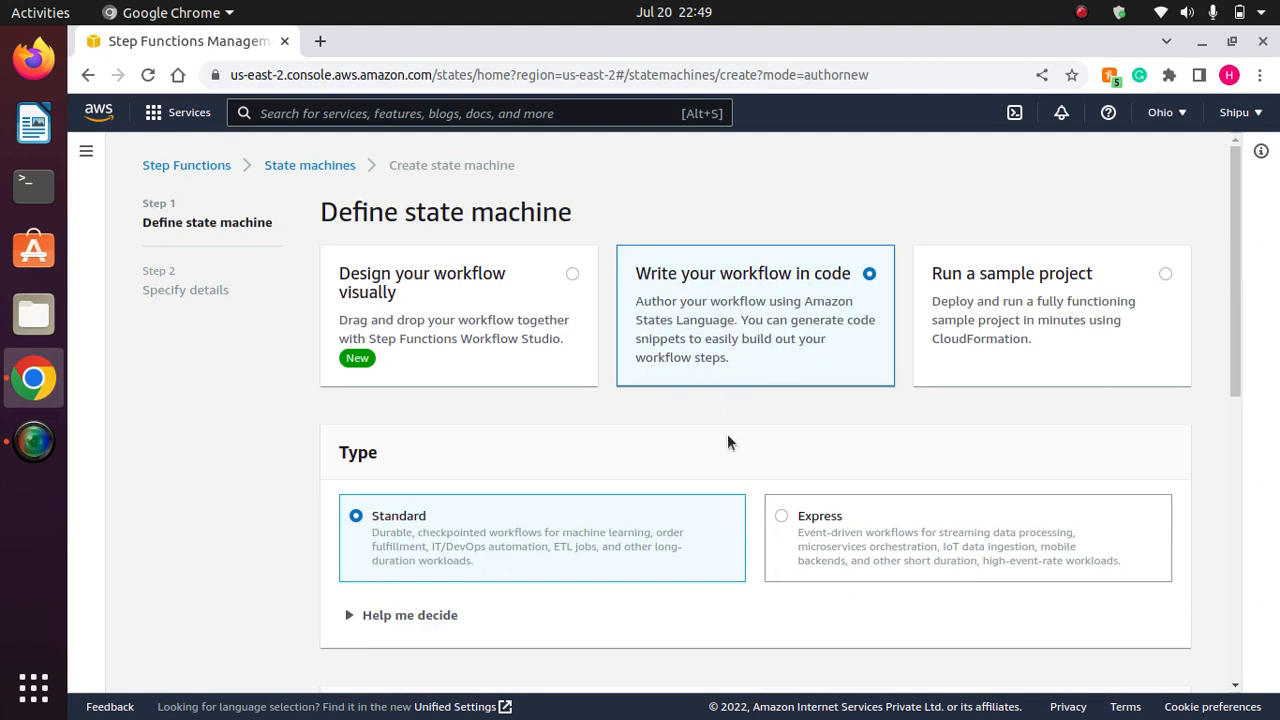
pyautogui.click(1096, 296)
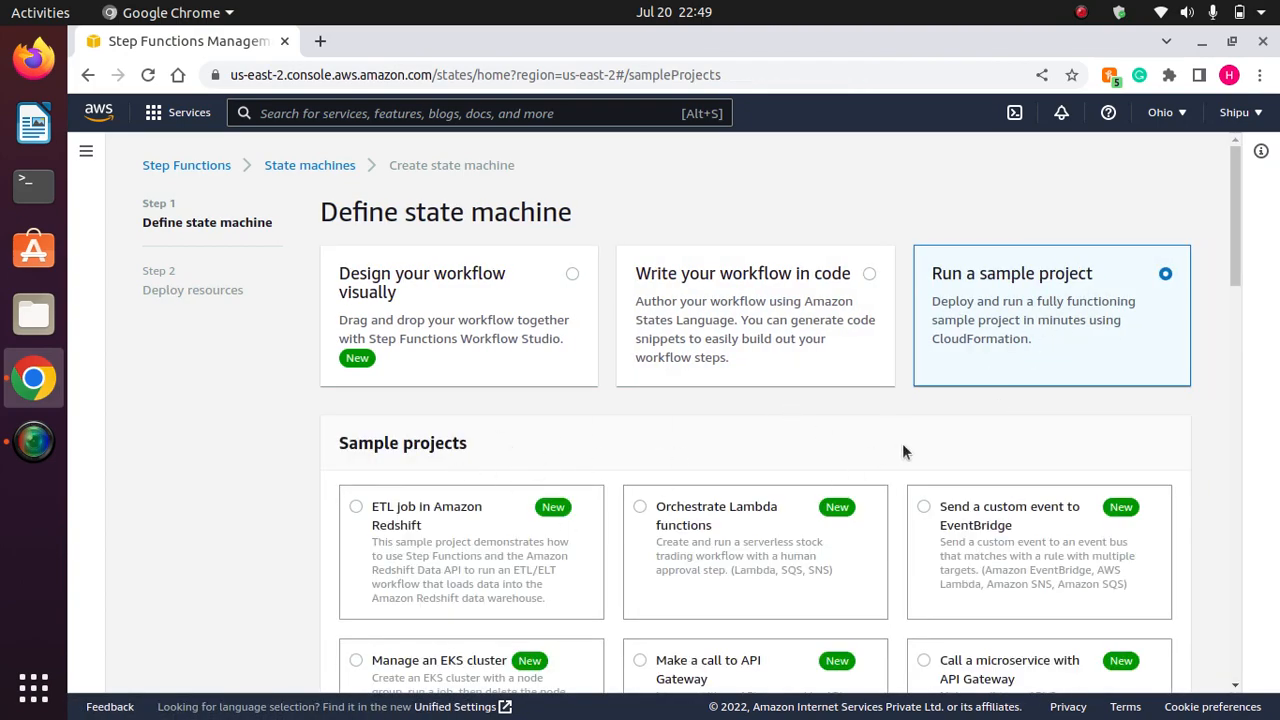
pyautogui.moveTo(1237, 230); pyautogui.dragTo(1232, 256)
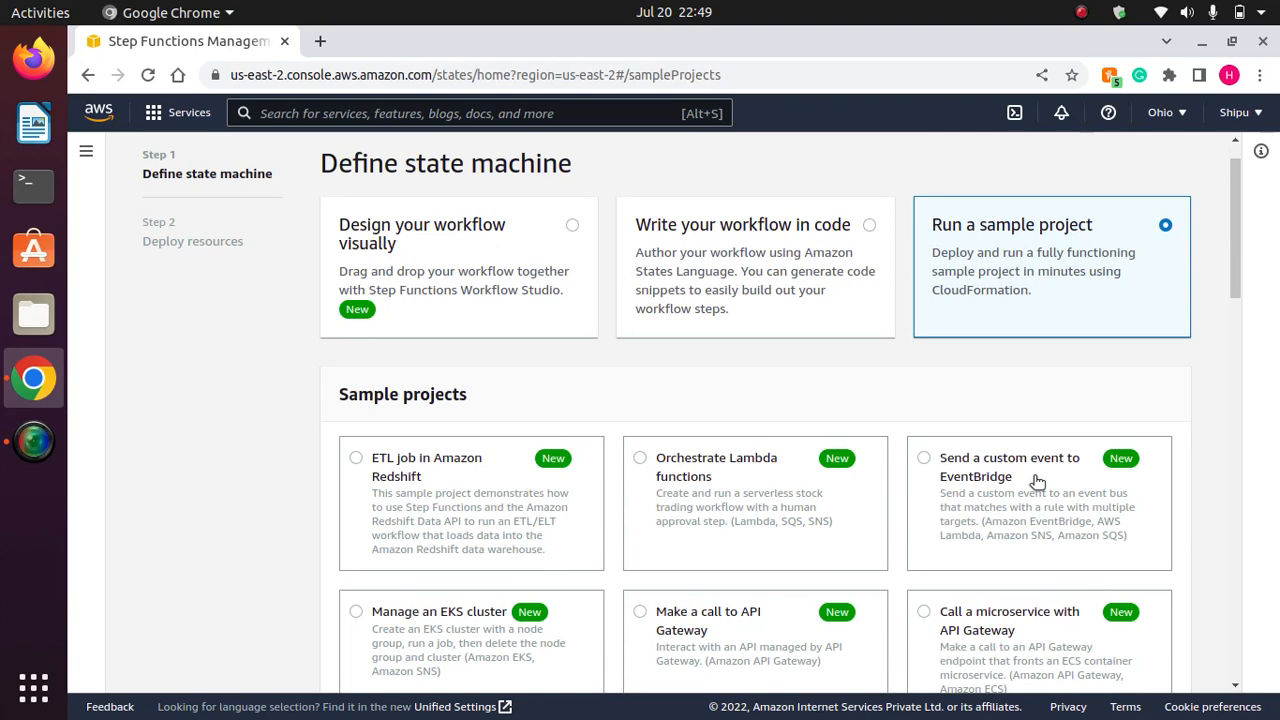
pyautogui.click(357, 462)
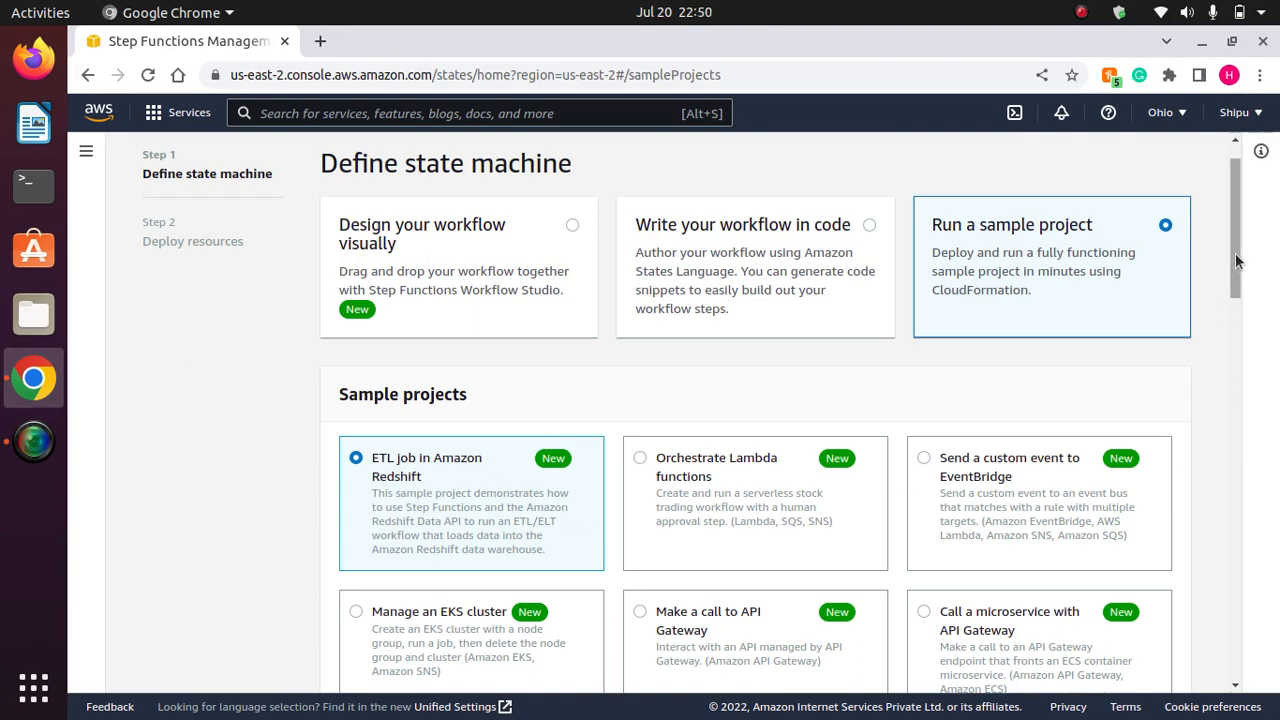
# Inspect the ETL sample project's definition and its workflow graph at different magnifications
pyautogui.moveTo(1236, 260); pyautogui.dragTo(1237, 645)
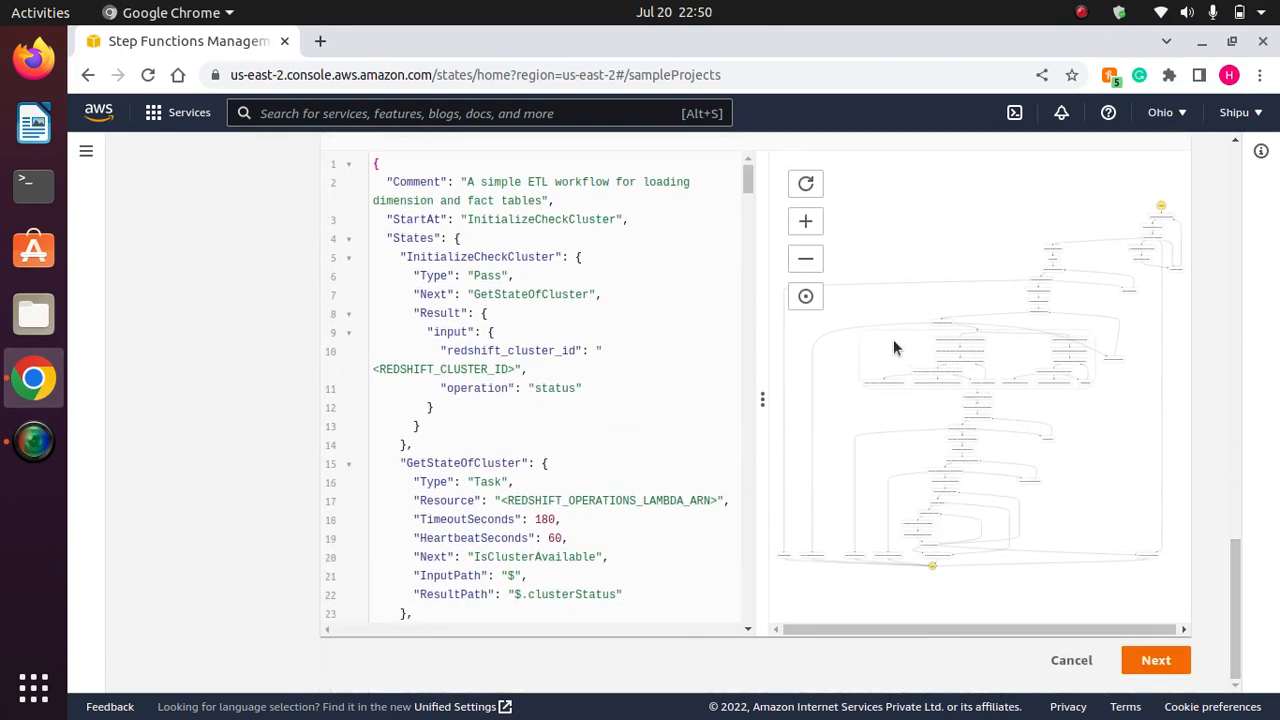
pyautogui.click(806, 221)
pyautogui.click(806, 221)
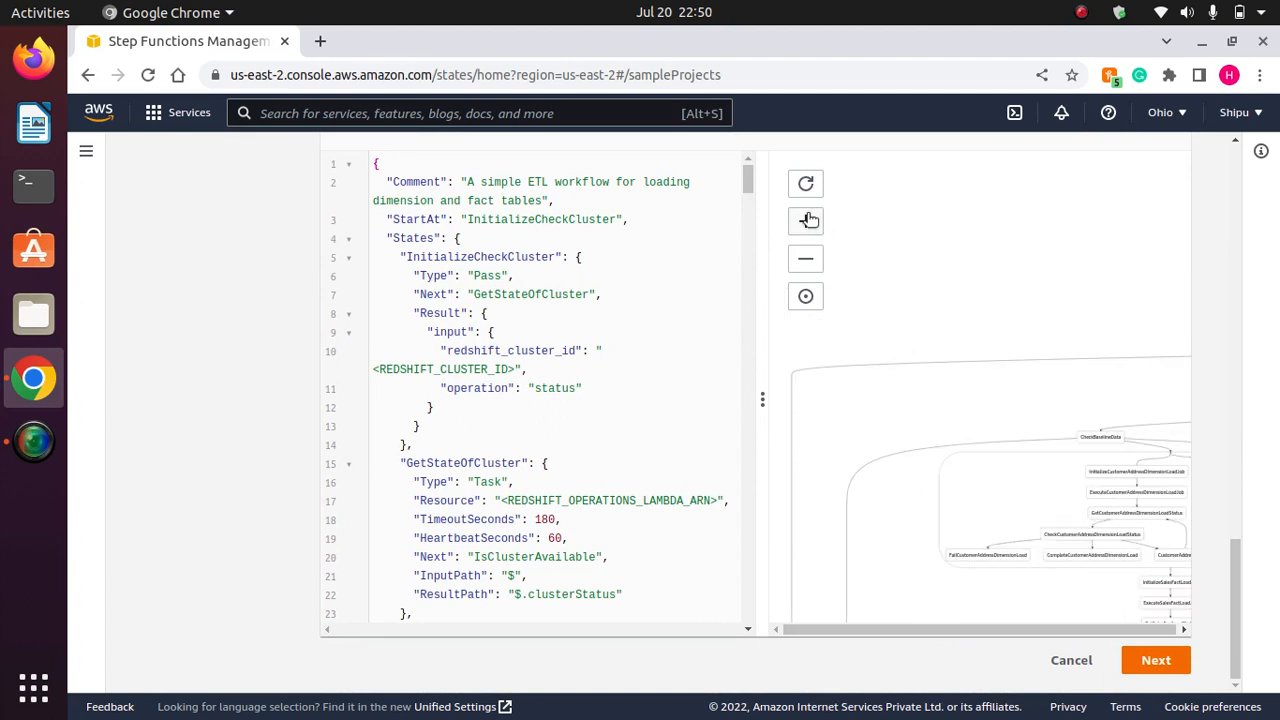
pyautogui.click(807, 256)
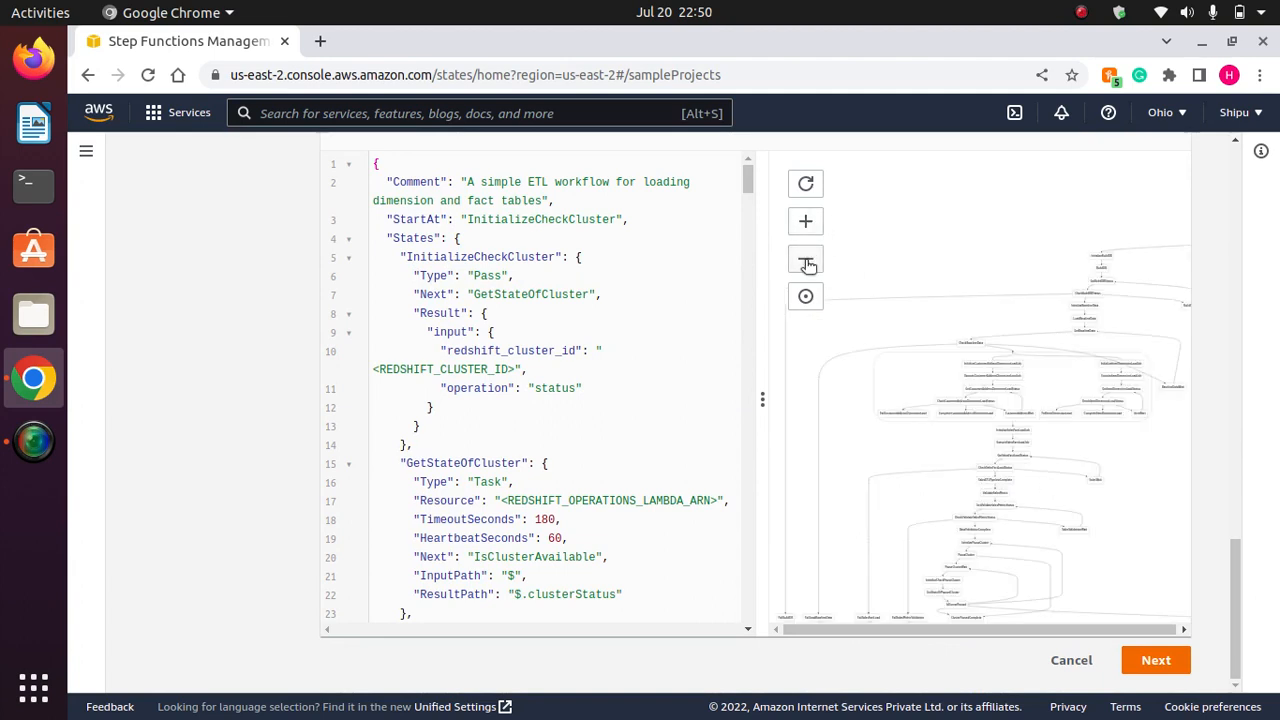
pyautogui.click(807, 257)
pyautogui.click(806, 220)
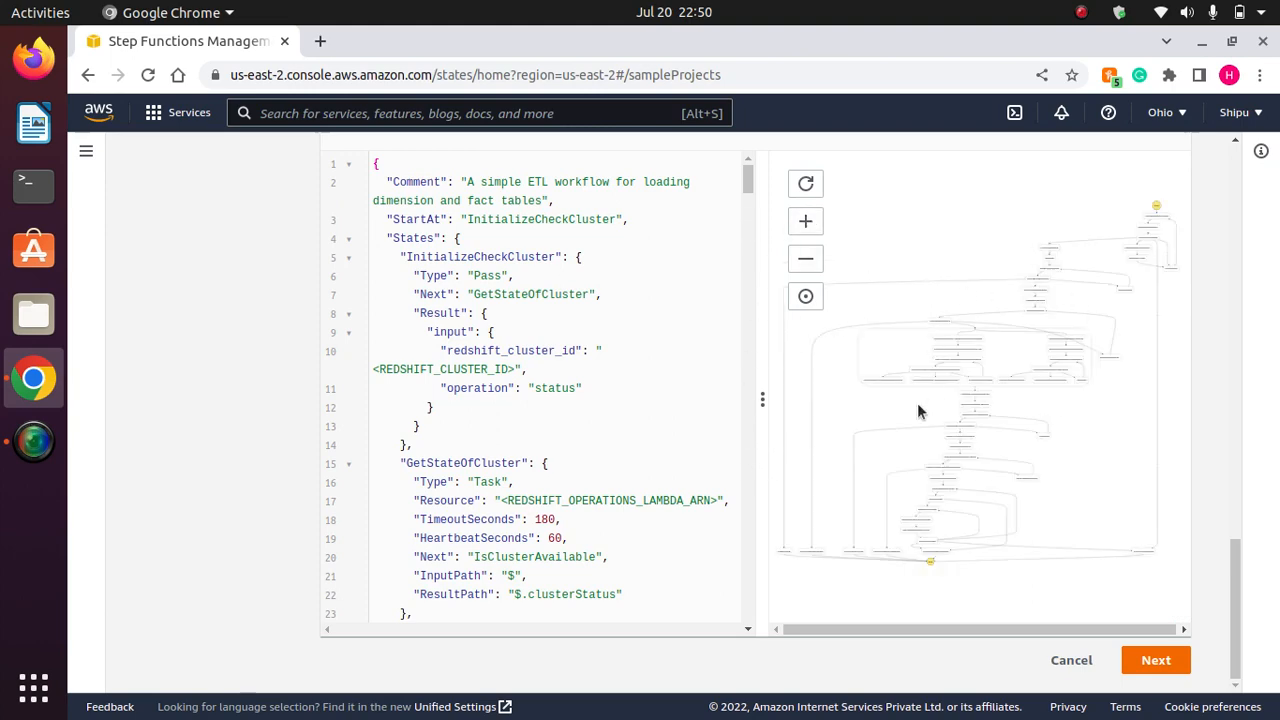
# Look over the ETL sample project's definition once more and leave the setup without saving the state machine
pyautogui.moveTo(1235, 608); pyautogui.dragTo(1235, 552)
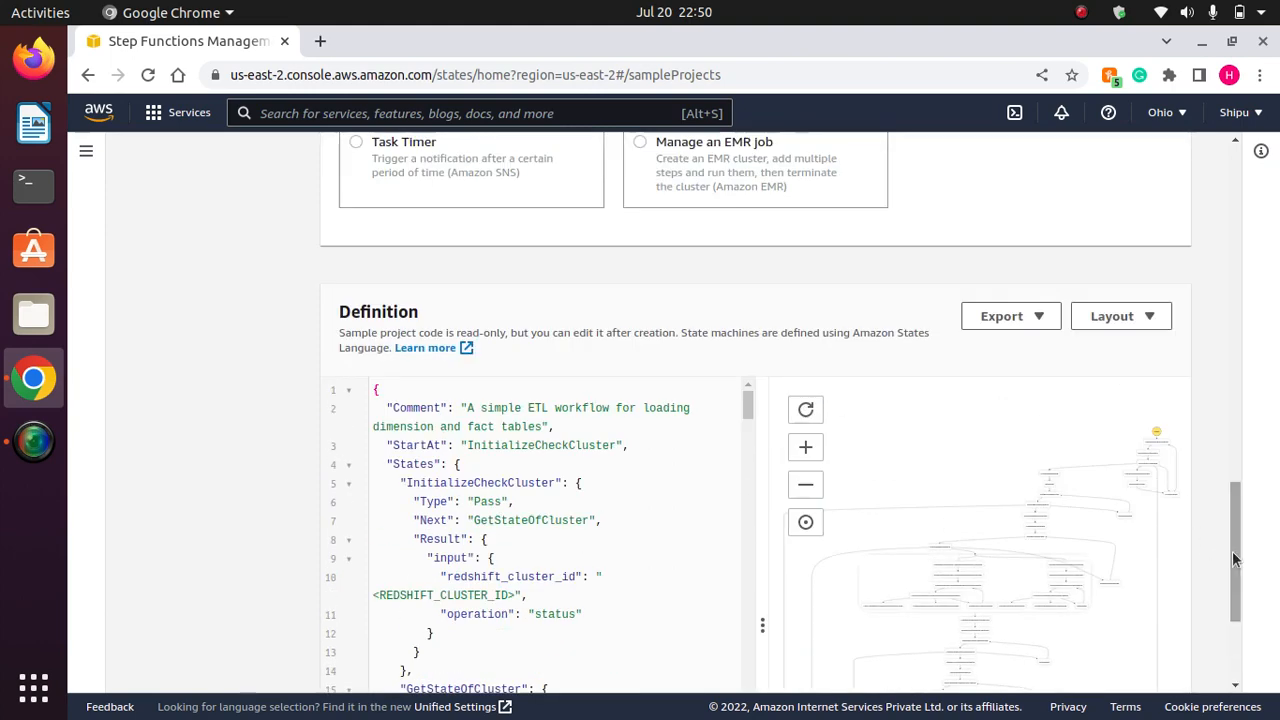
pyautogui.moveTo(750, 412); pyautogui.dragTo(738, 330)
pyautogui.moveTo(1232, 502); pyautogui.dragTo(1245, 640)
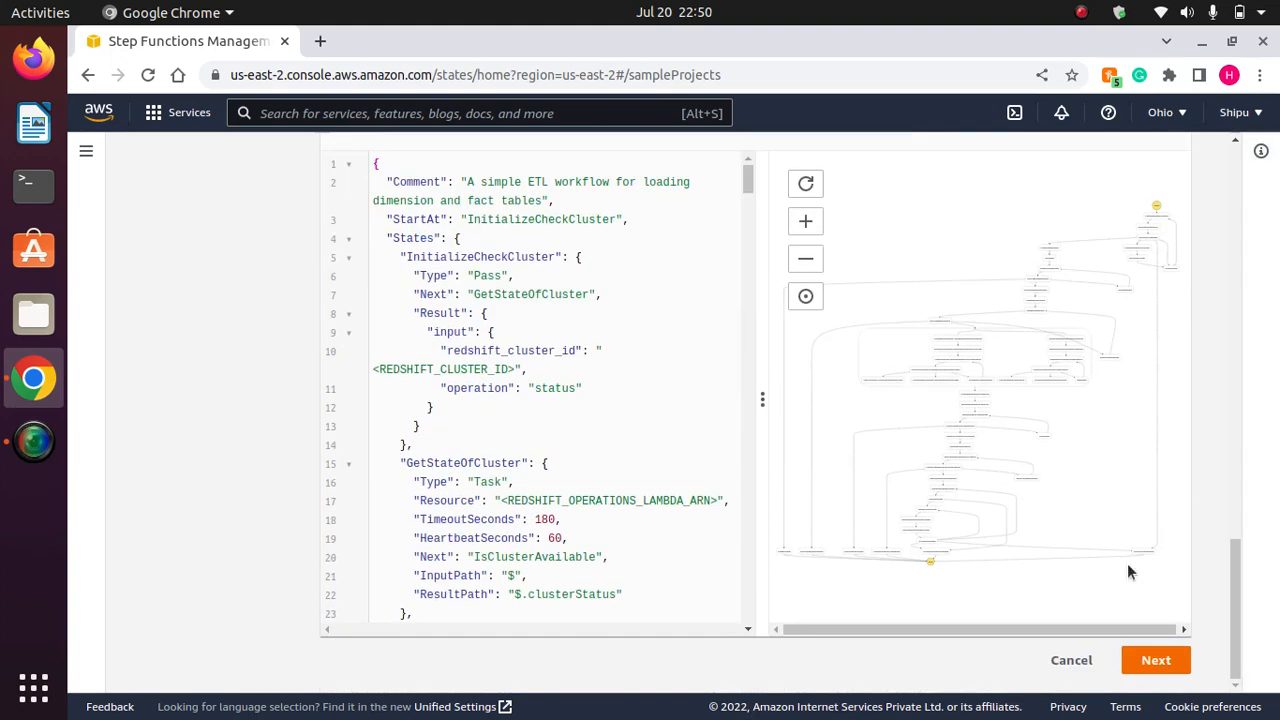
pyautogui.click(1071, 662)
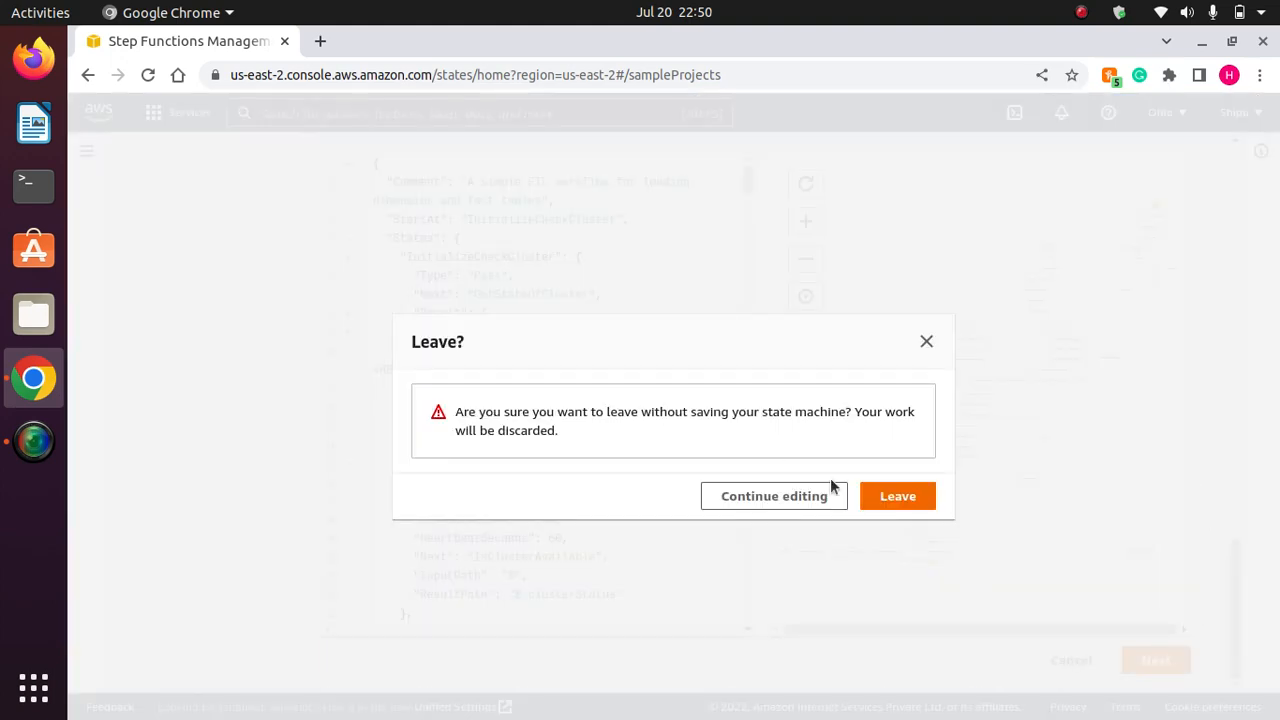
pyautogui.click(900, 496)
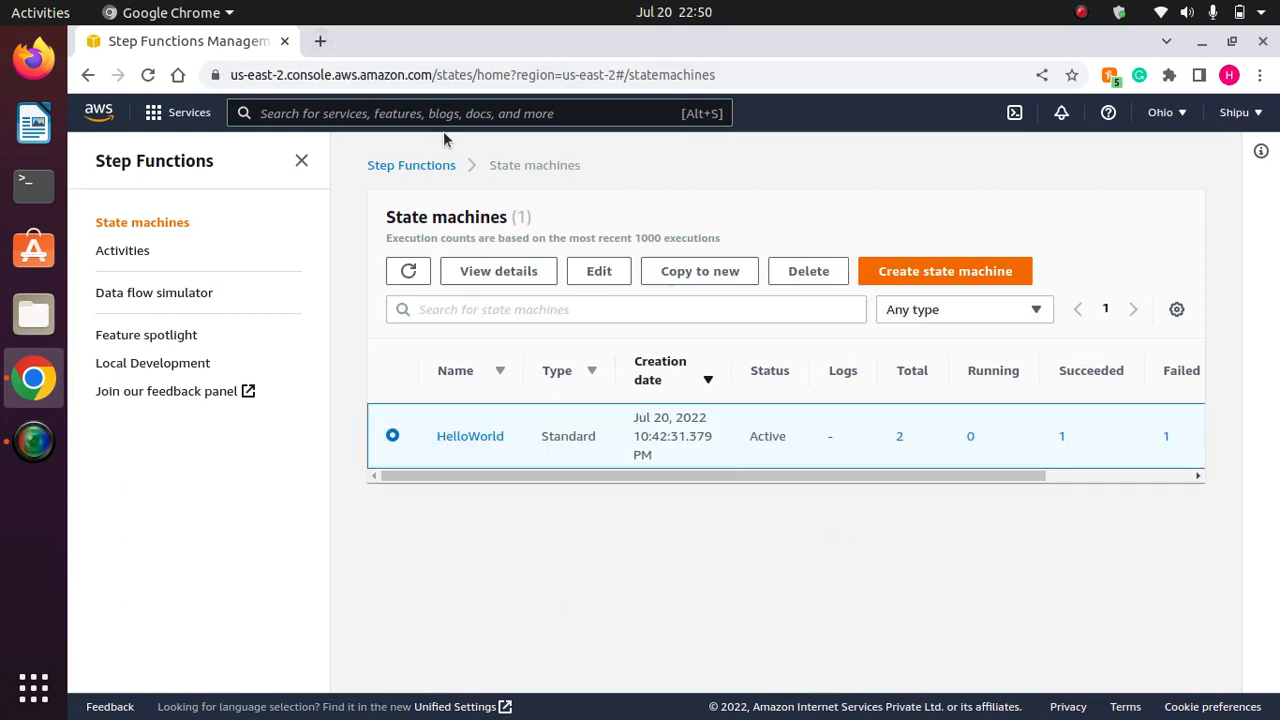
# Find and open the CloudWatch service, and bring up its event rules list in the CloudWatch Events view
pyautogui.click(403, 114)
pyautogui.write('cloud')
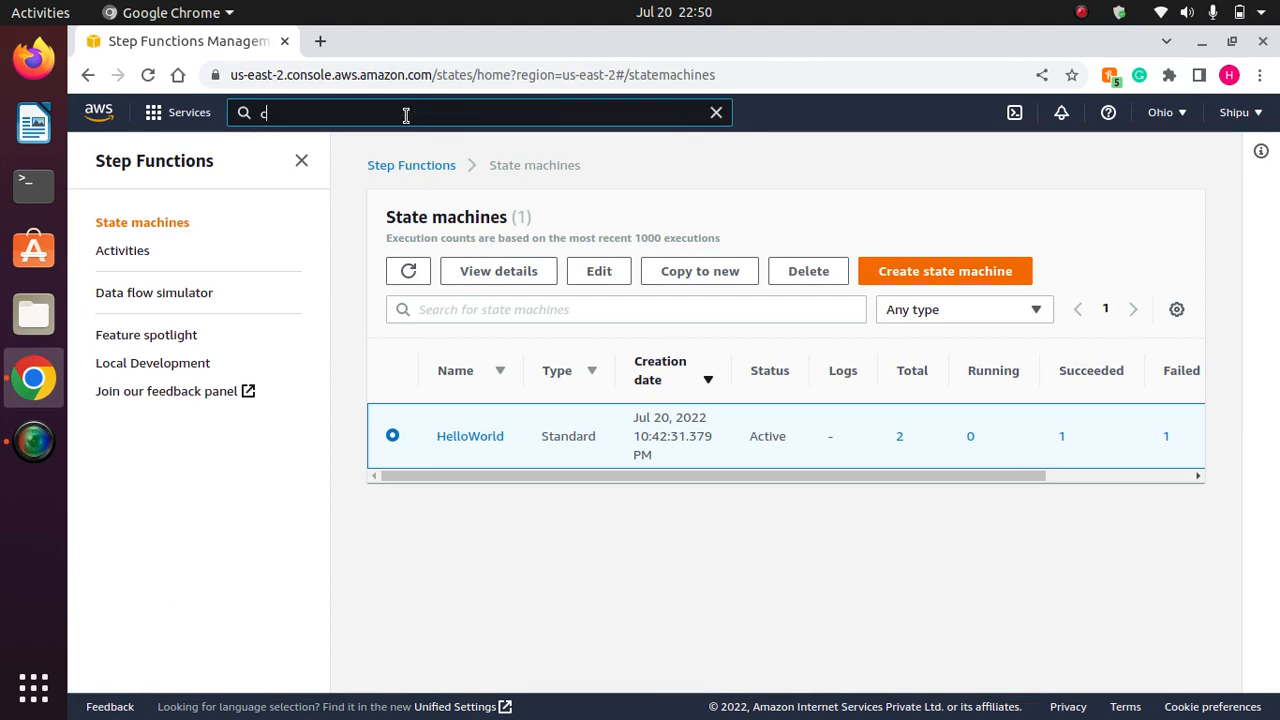
pyautogui.write('watch')
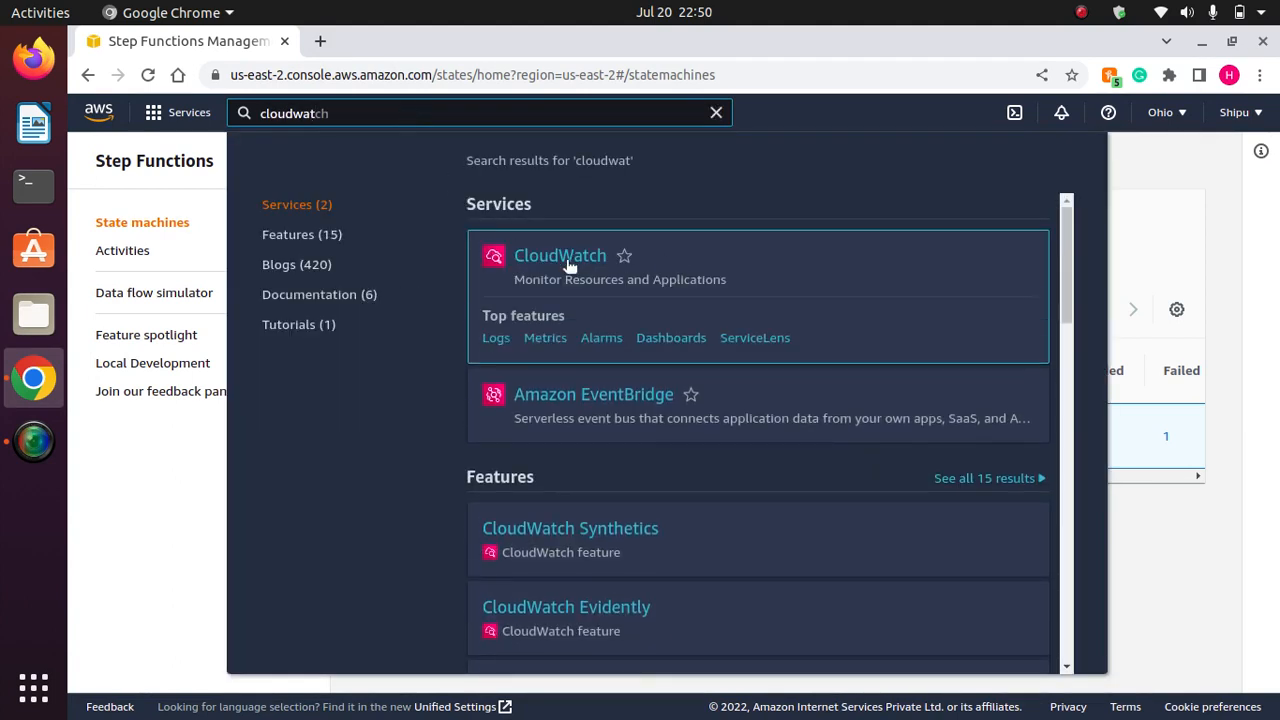
pyautogui.click(566, 257)
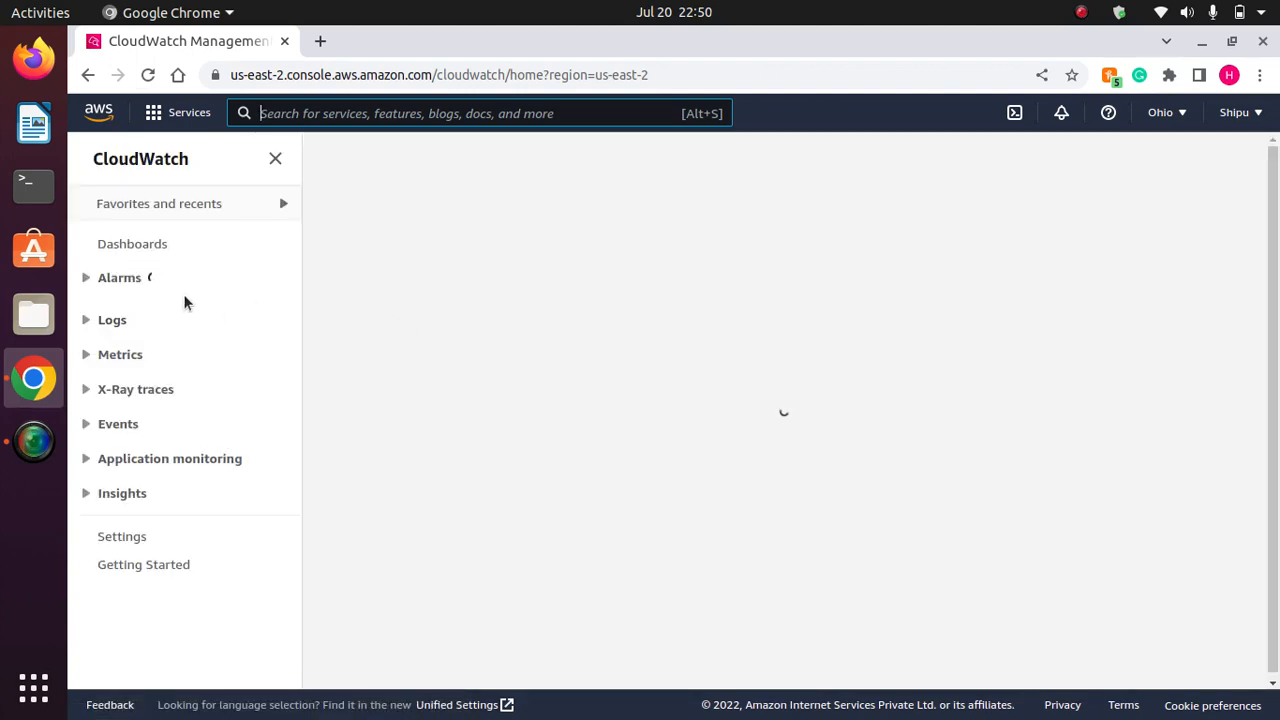
pyautogui.click(87, 424)
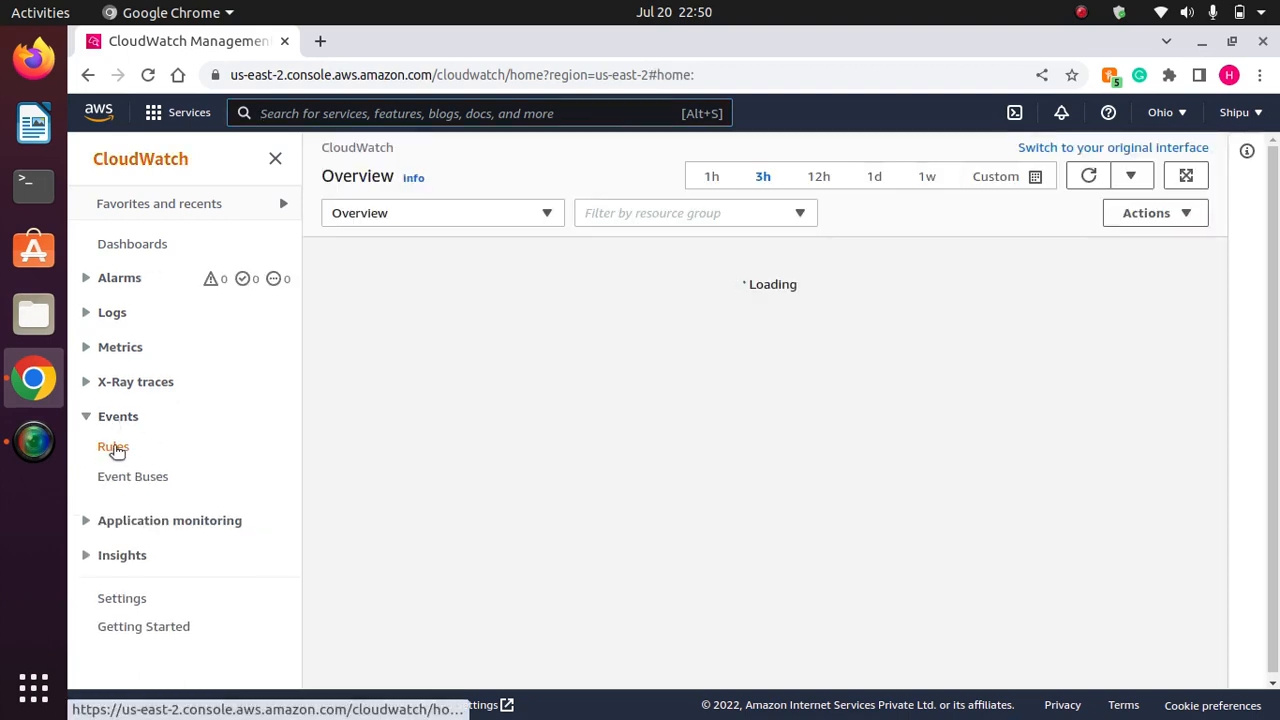
pyautogui.click(116, 449)
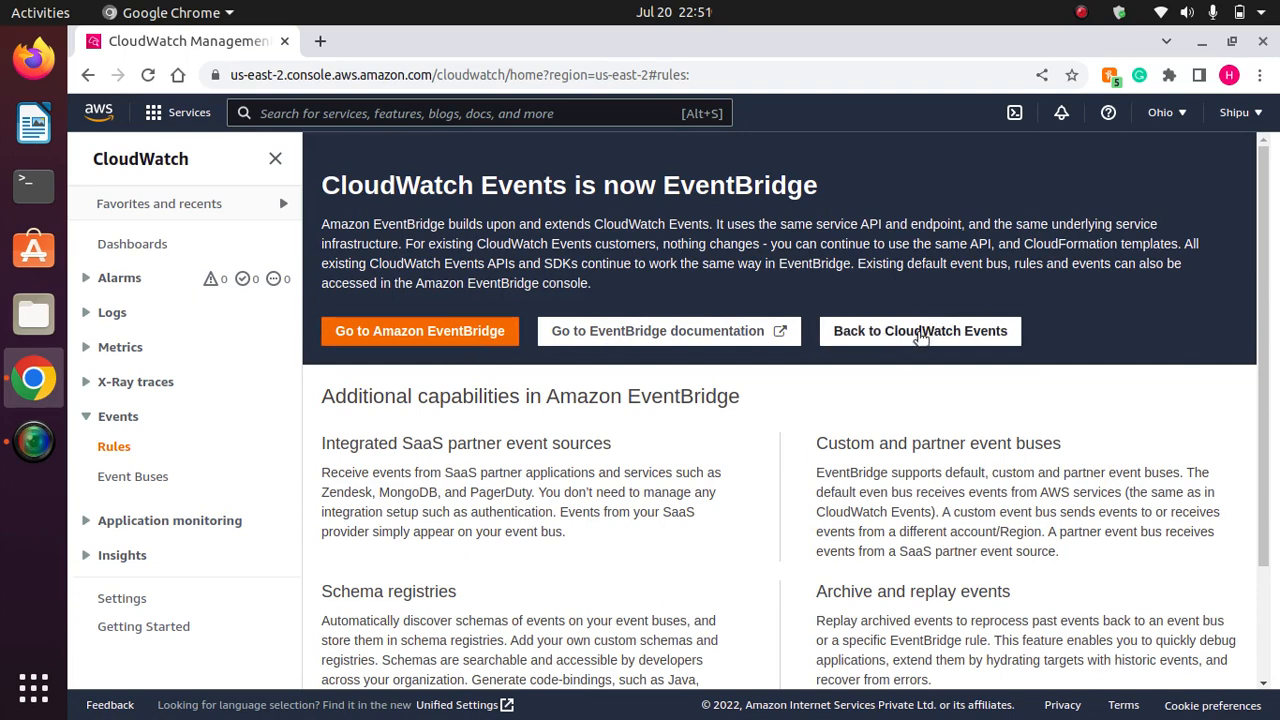
pyautogui.click(918, 331)
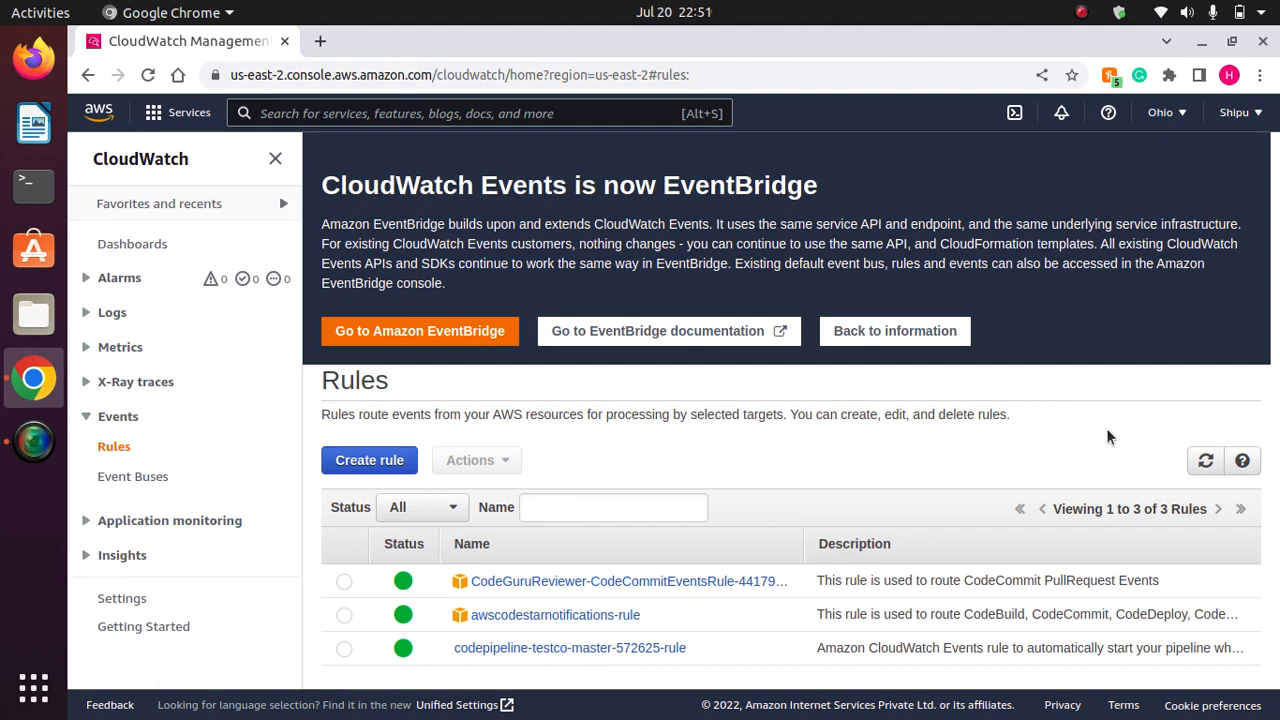
# Start a new rule with an event pattern for the Step Functions service and the event type Step Functions Execution Status Change
pyautogui.click(367, 460)
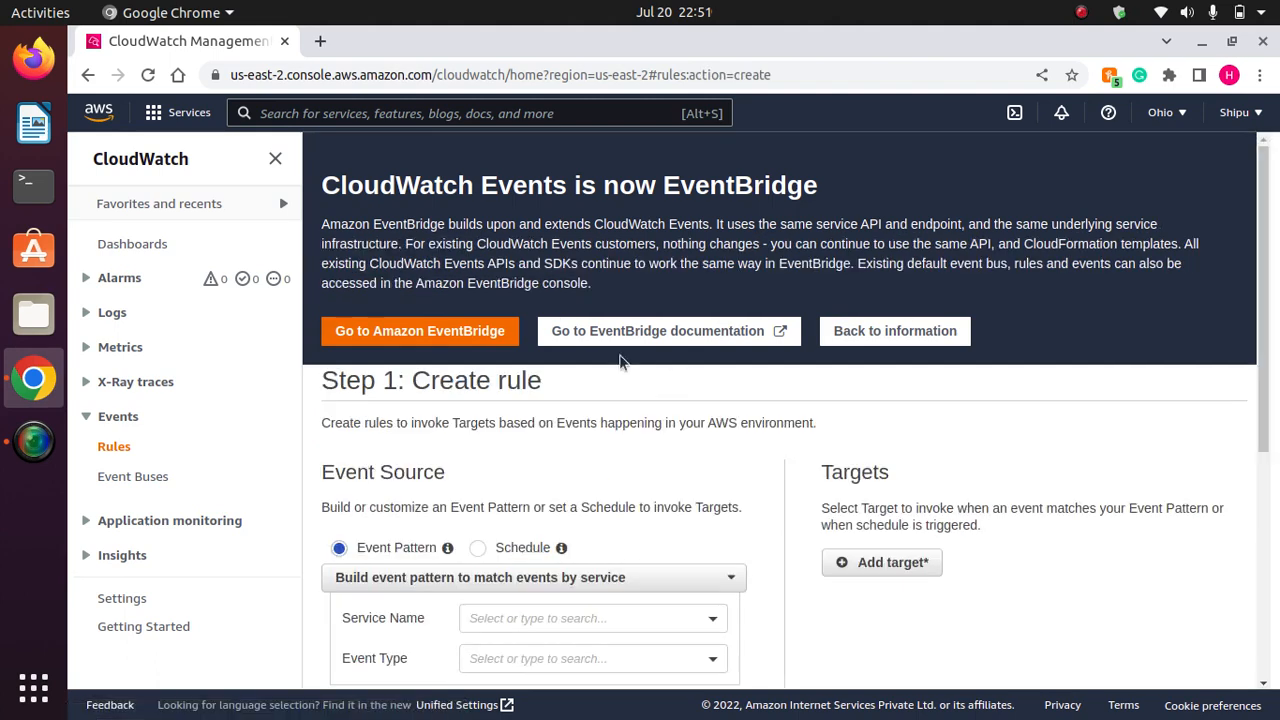
pyautogui.moveTo(1265, 308); pyautogui.dragTo(1264, 437)
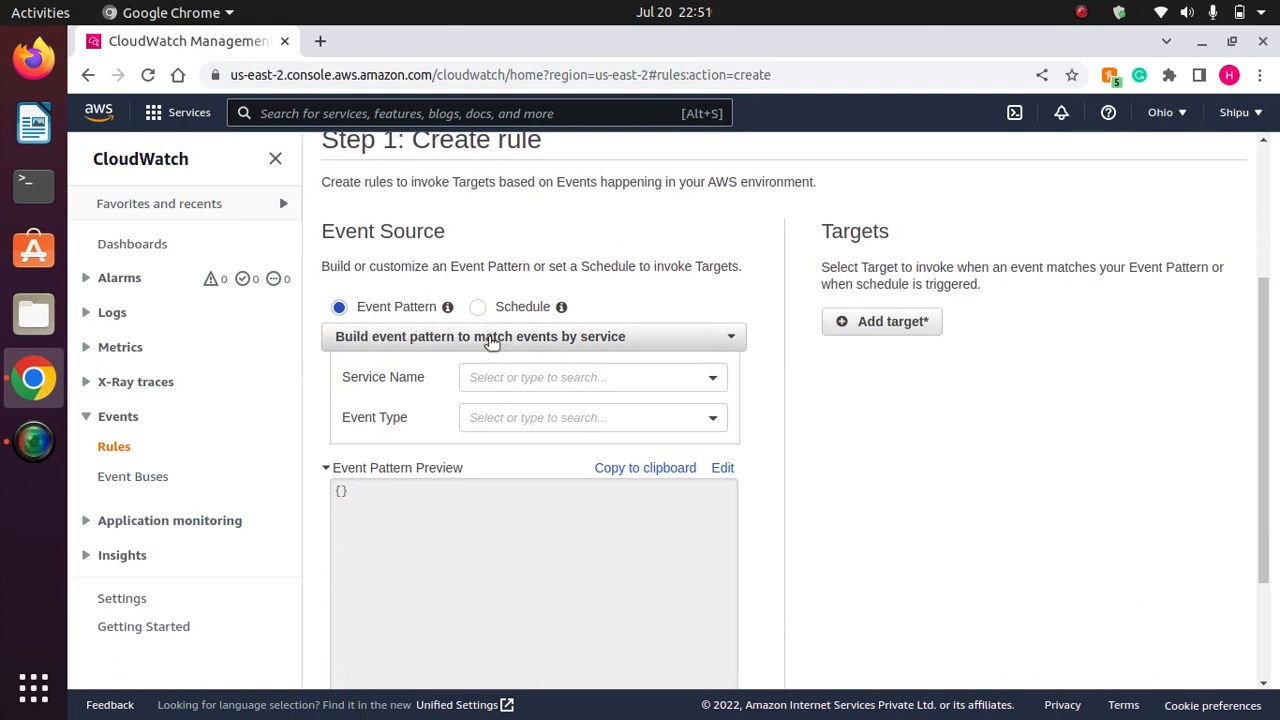
pyautogui.click(540, 376)
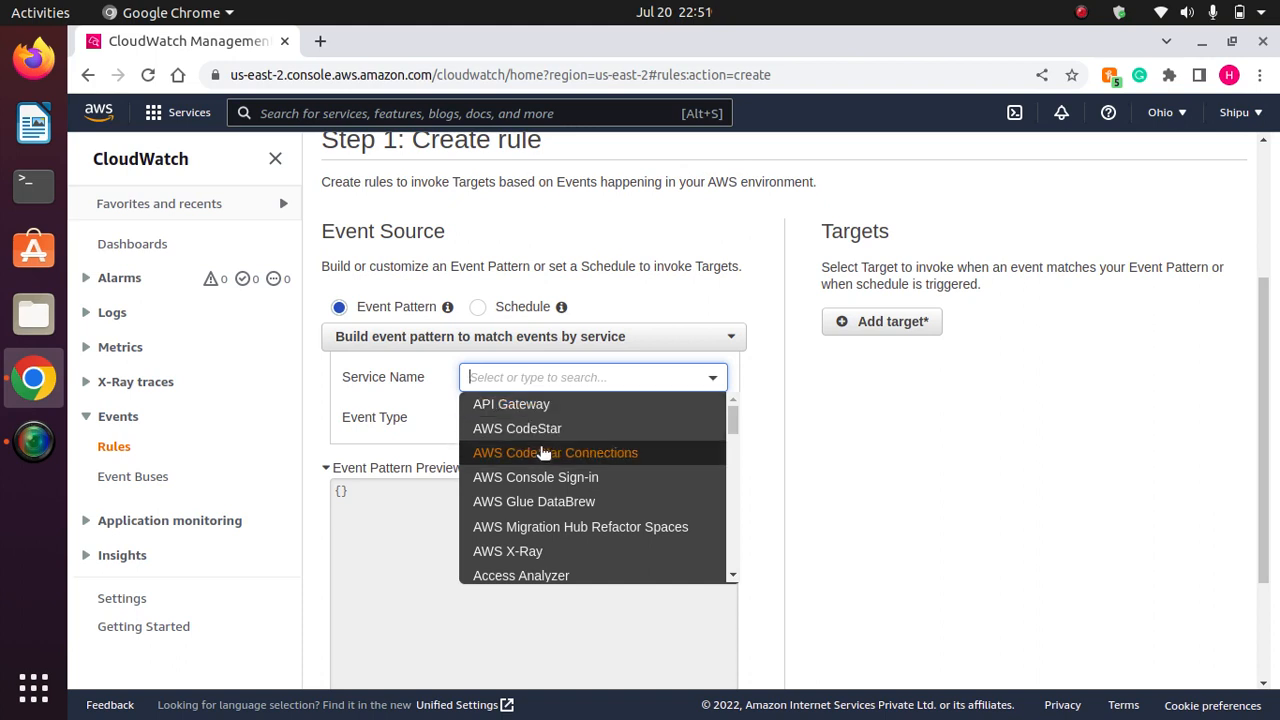
pyautogui.write('step')
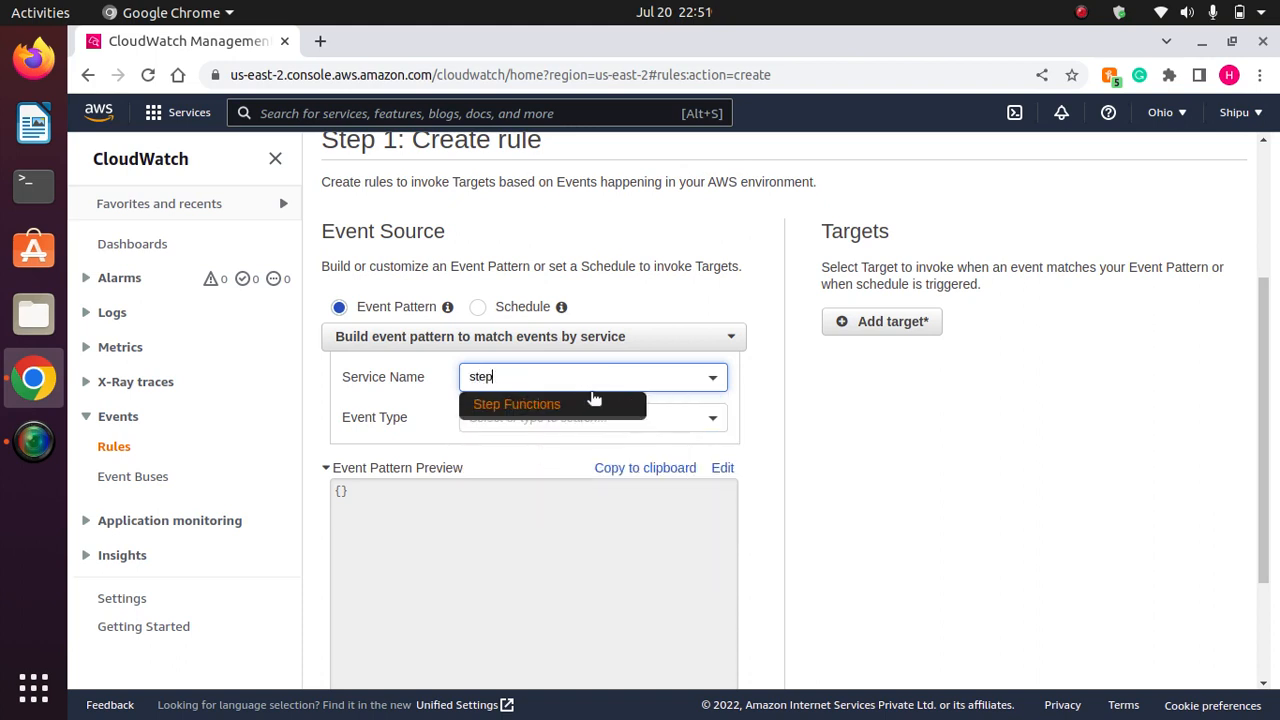
pyautogui.click(572, 404)
pyautogui.click(527, 417)
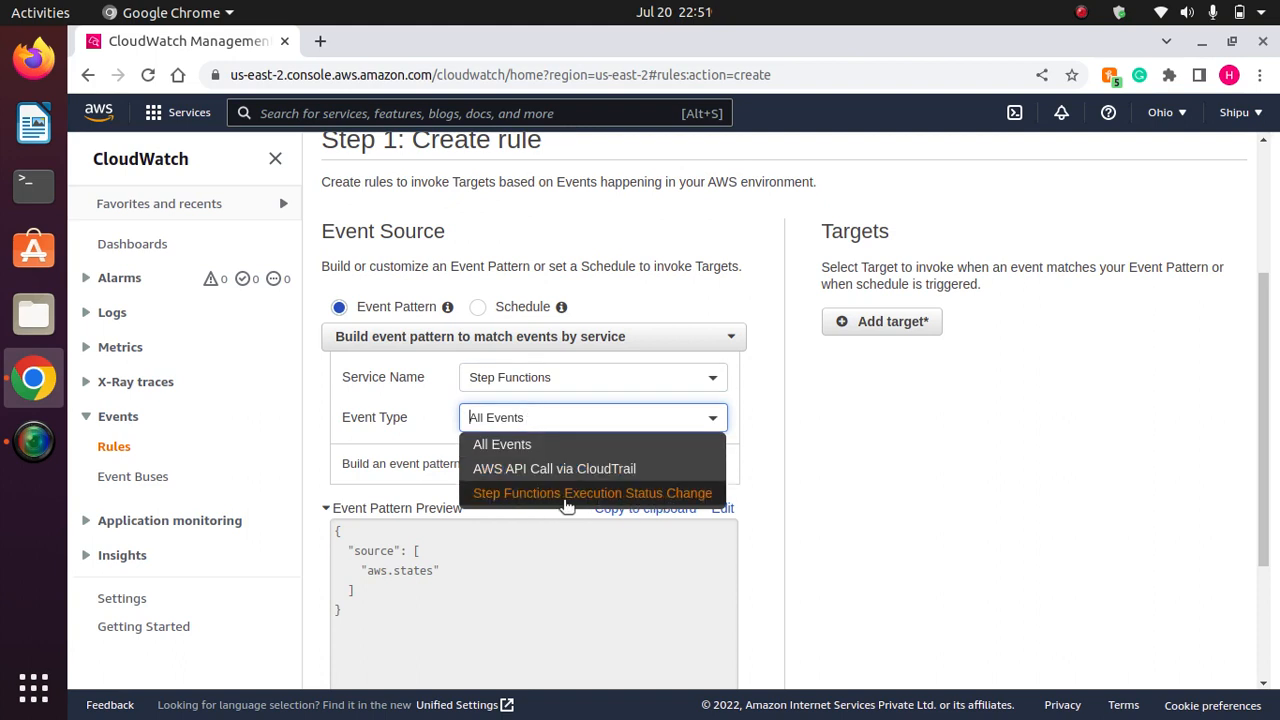
pyautogui.click(643, 495)
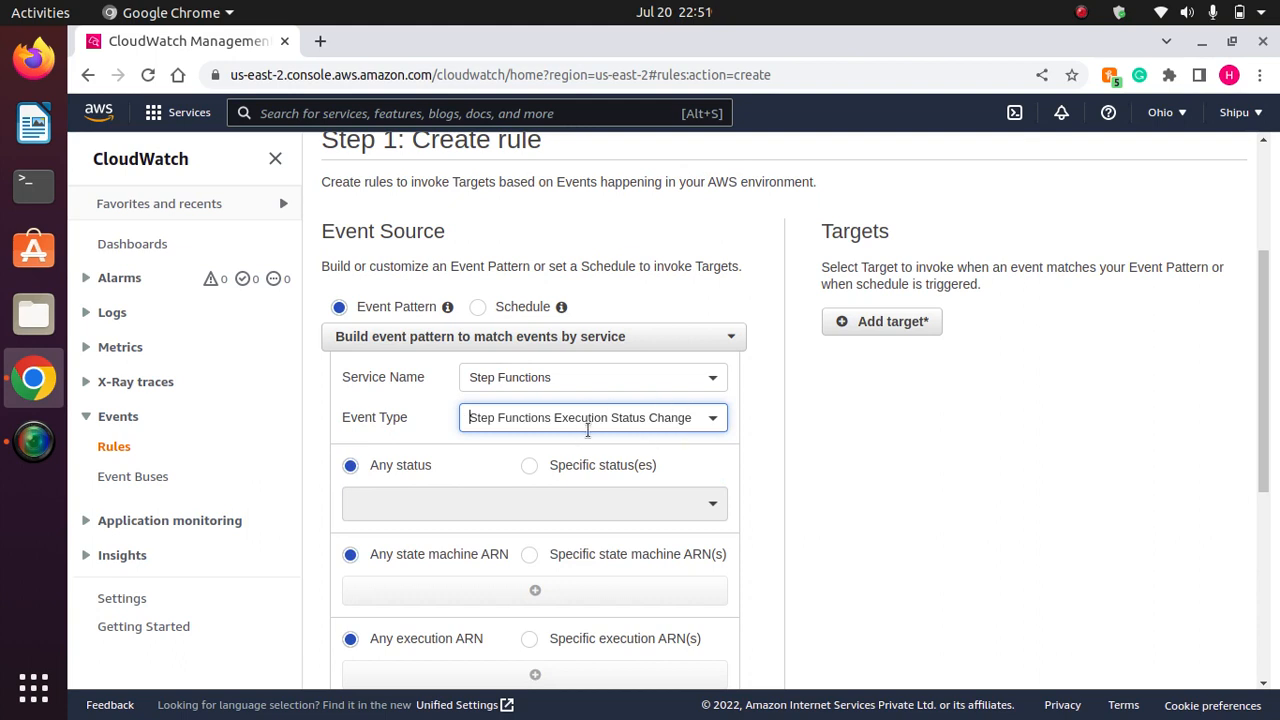
# Restrict the event pattern to the specific statuses FAILED, ABORTED and TIMED_OUT, and review the event pattern preview
pyautogui.click(531, 466)
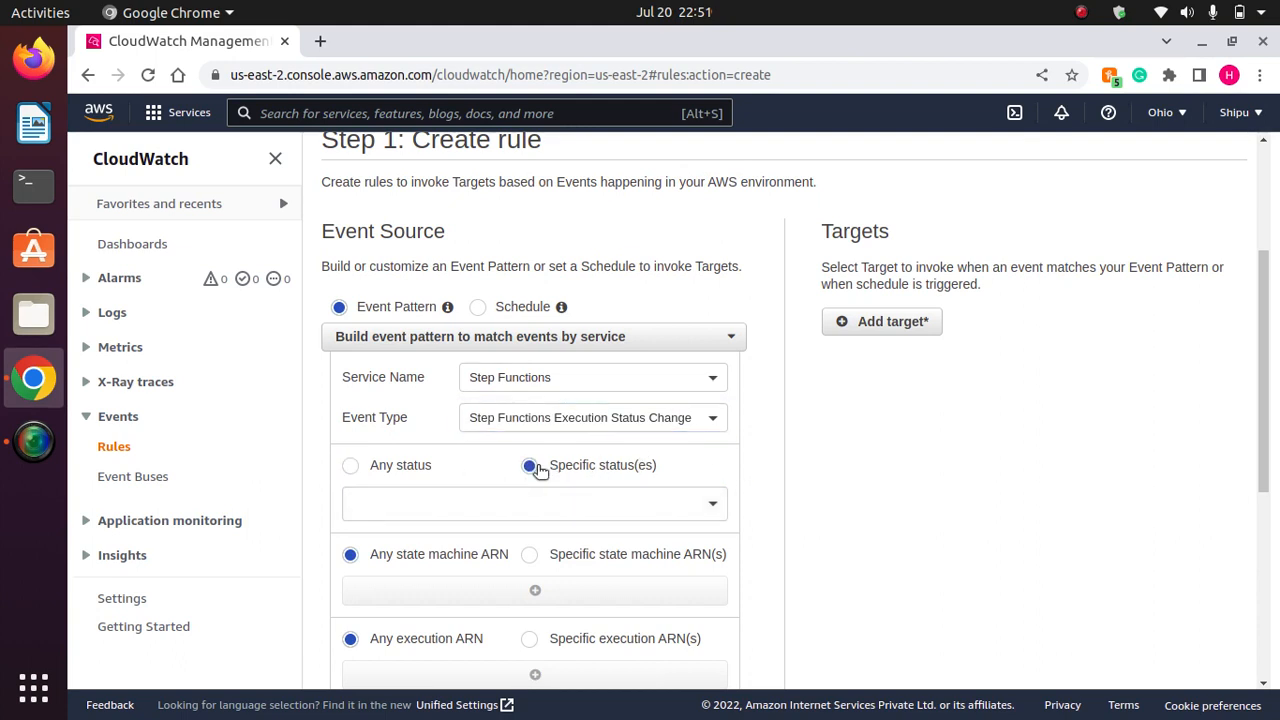
pyautogui.click(669, 510)
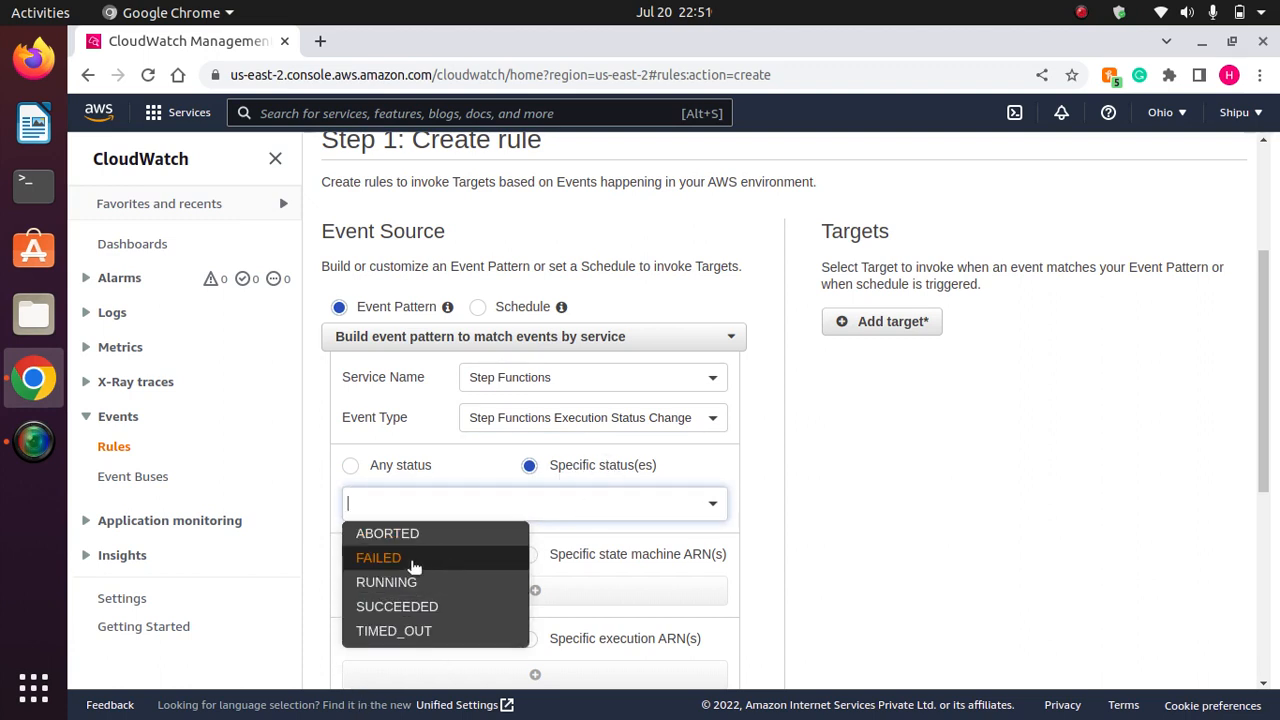
pyautogui.click(400, 558)
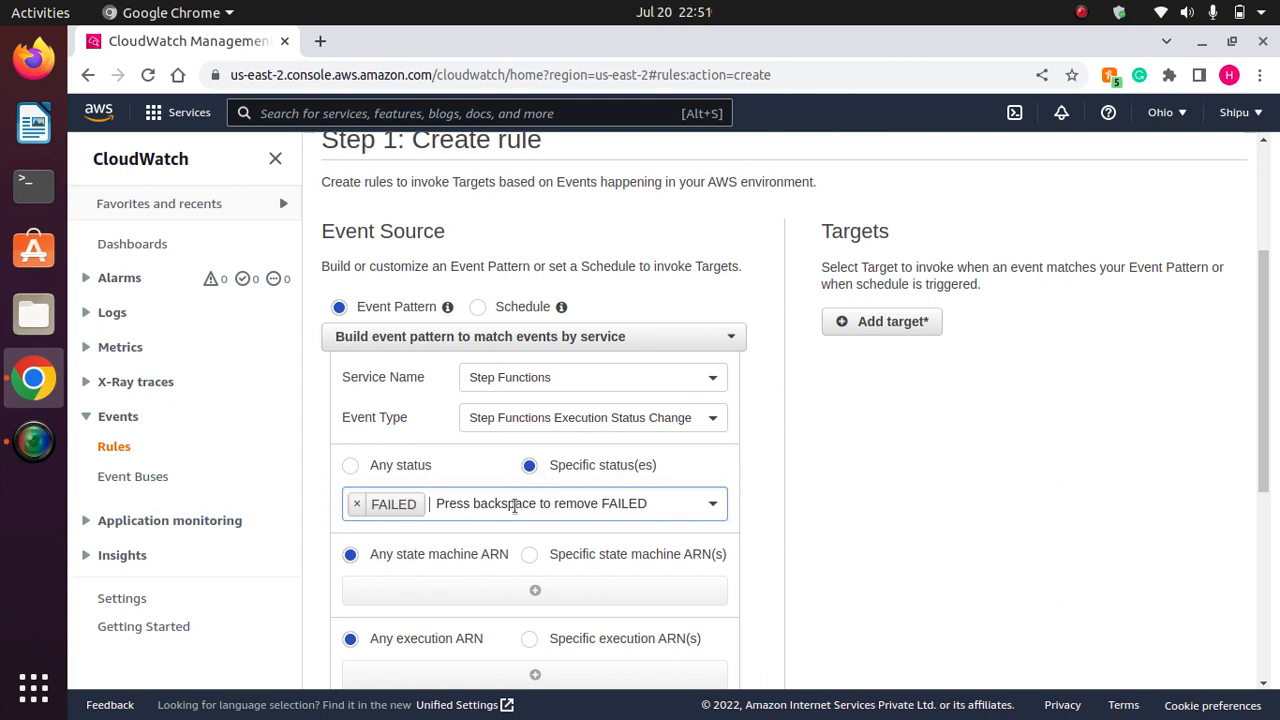
pyautogui.click(572, 510)
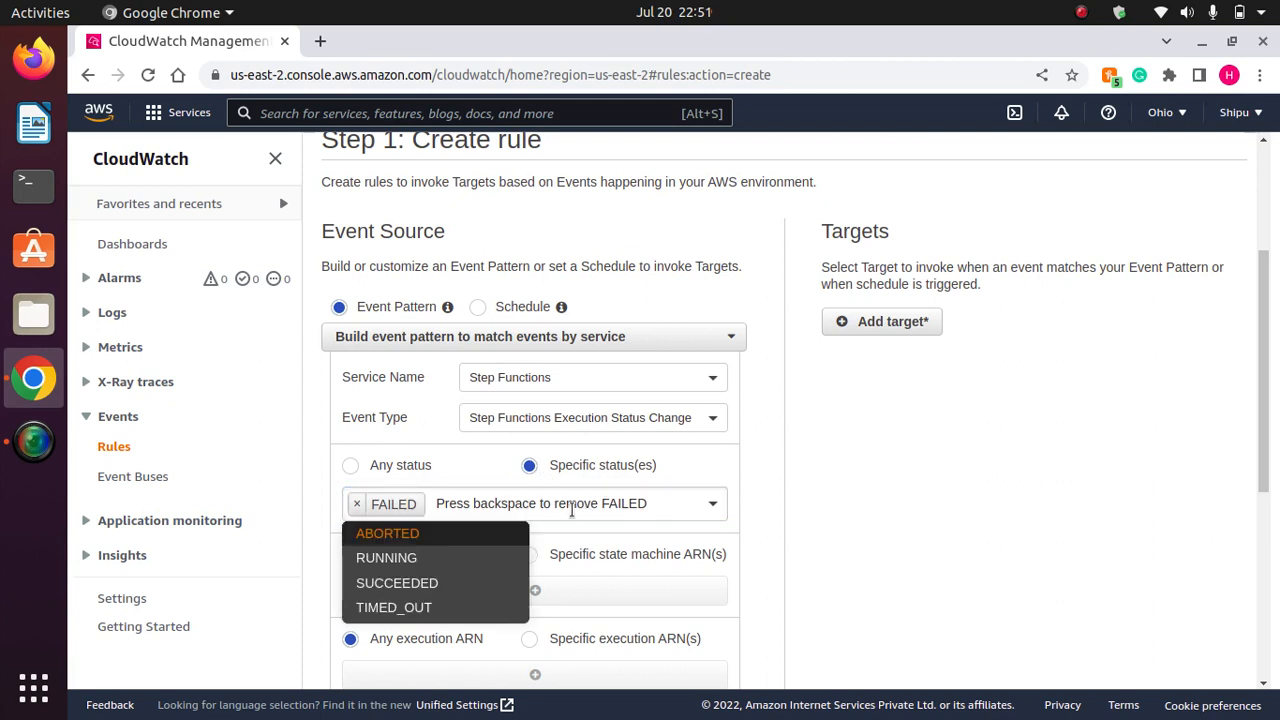
pyautogui.click(400, 535)
pyautogui.click(620, 510)
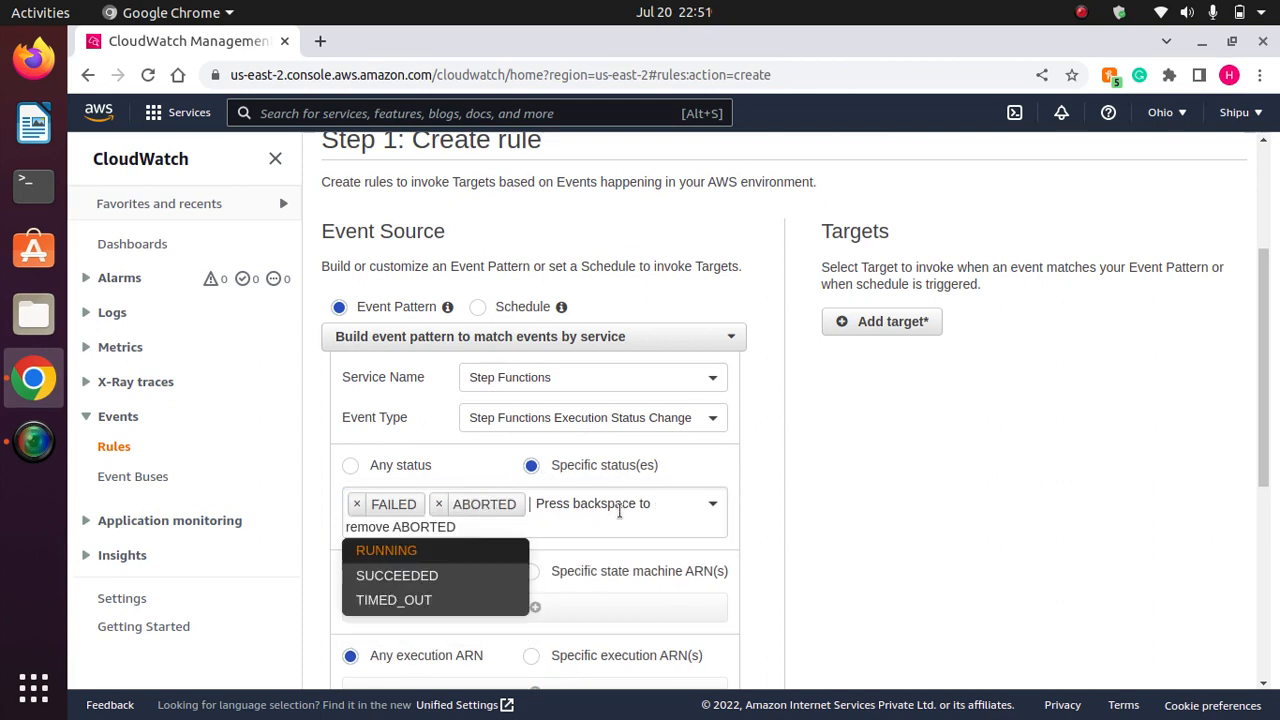
pyautogui.click(407, 603)
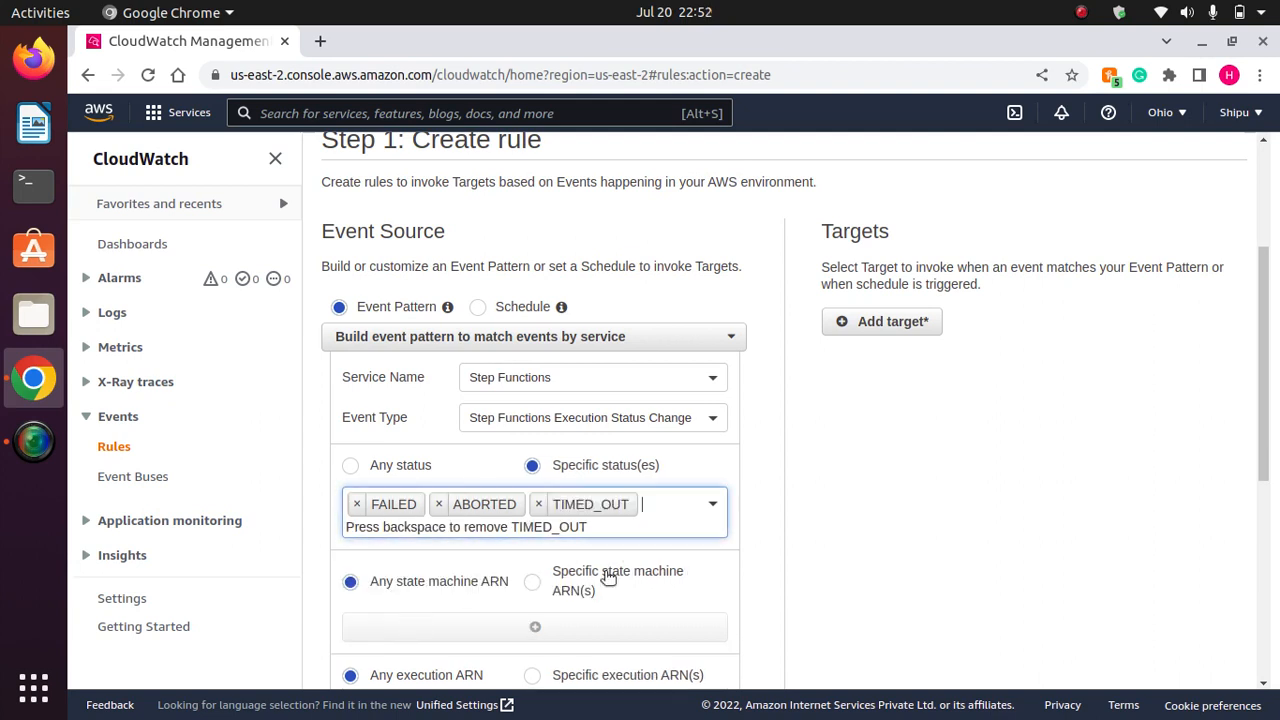
pyautogui.click(759, 460)
pyautogui.scroll(-3, 759, 460)
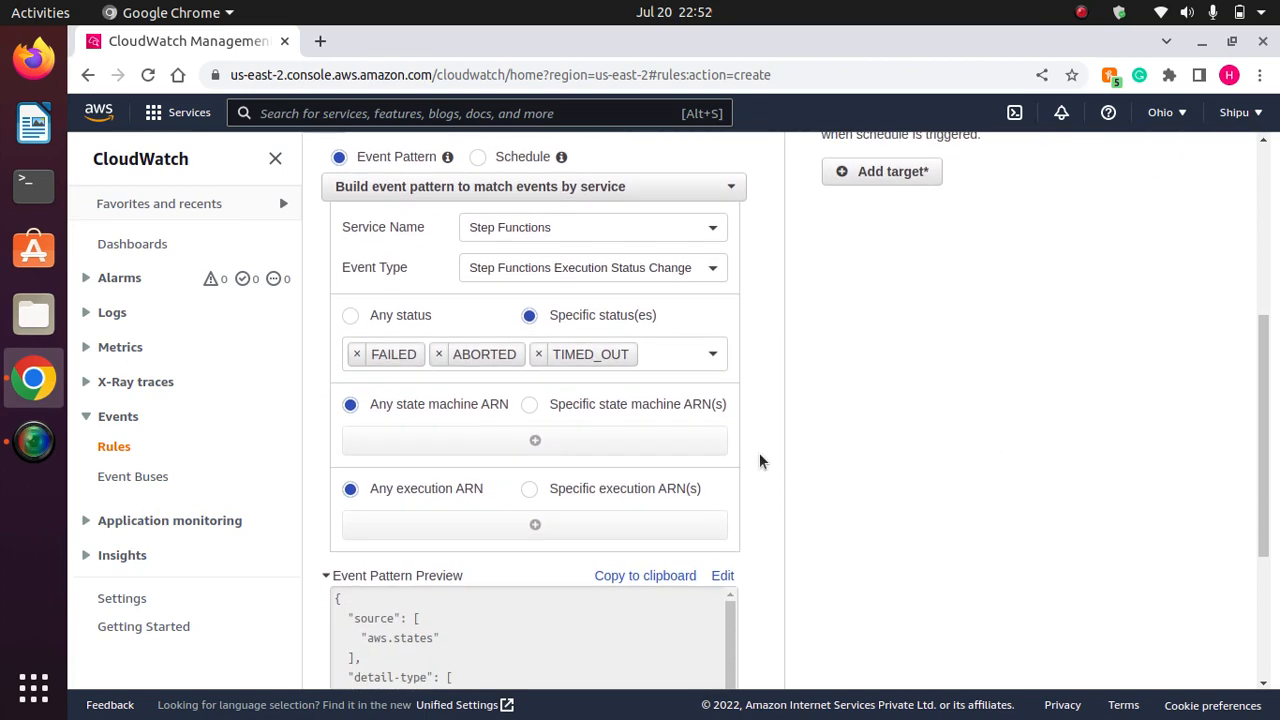
pyautogui.scroll(-2, 759, 461)
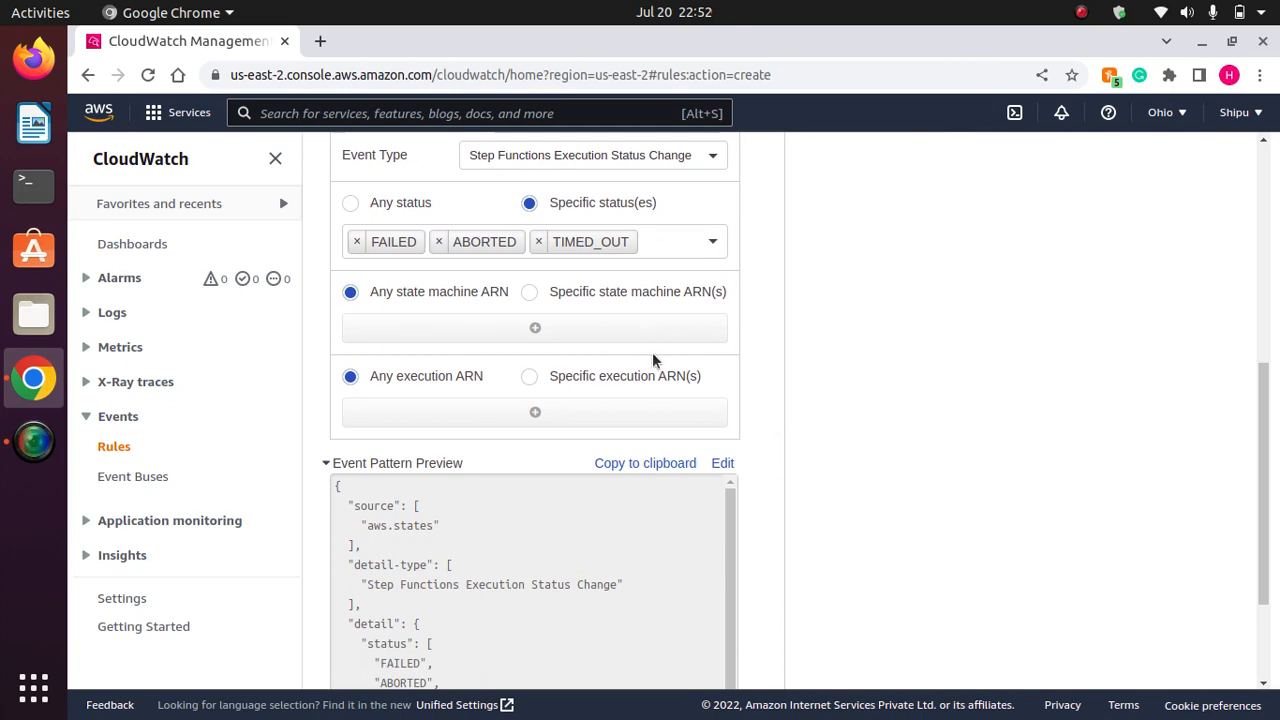
pyautogui.moveTo(732, 541); pyautogui.dragTo(740, 510)
# Add a Lambda function target to the rule and check which functions are available for it
pyautogui.moveTo(1266, 549); pyautogui.dragTo(1265, 424)
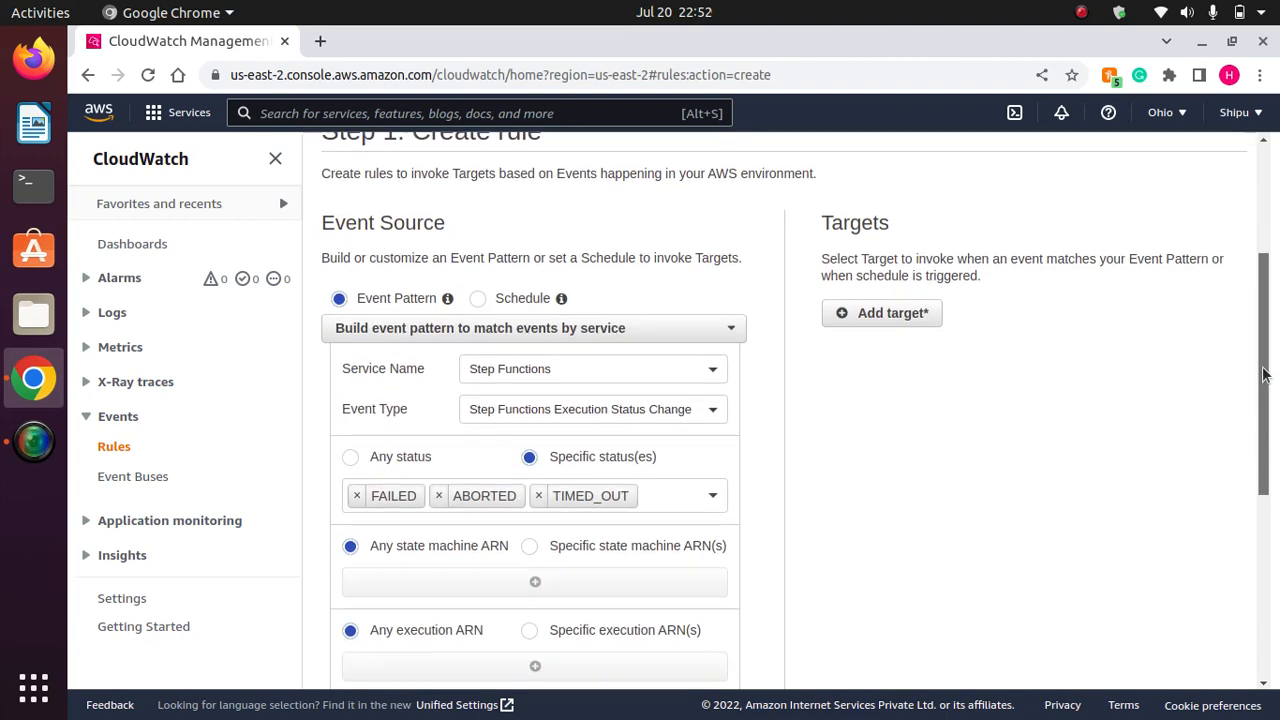
pyautogui.click(903, 314)
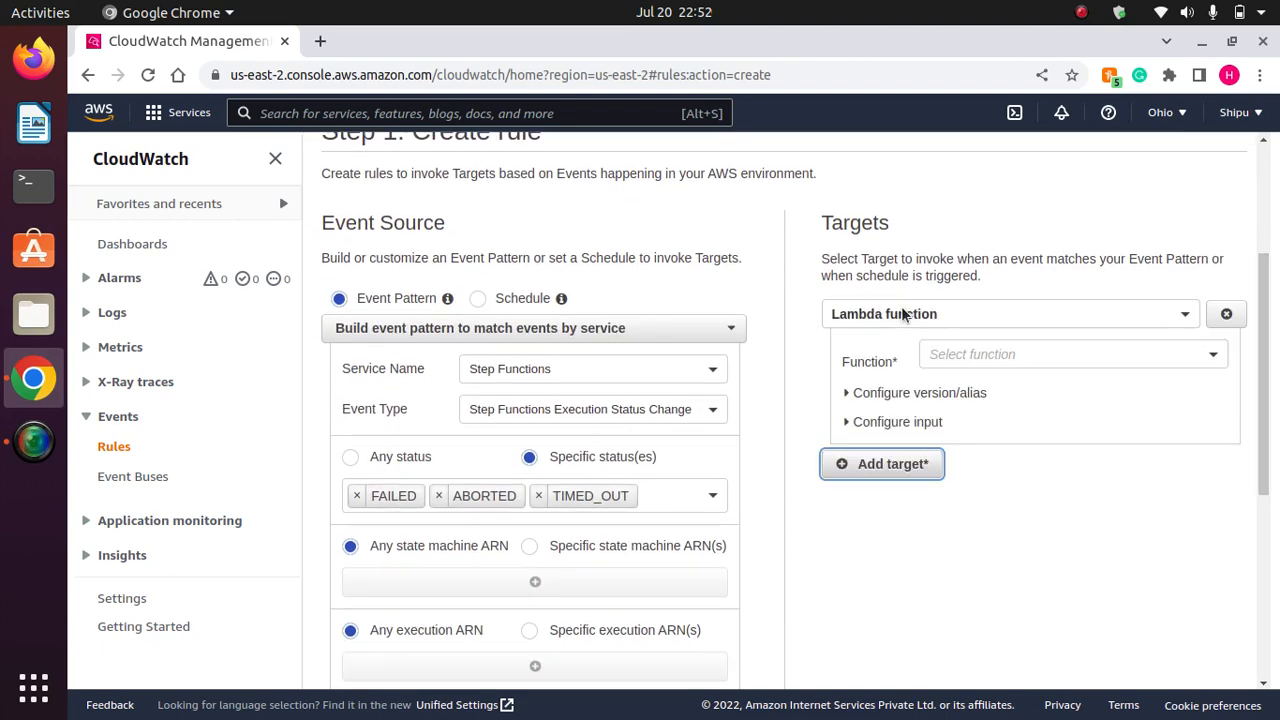
pyautogui.click(980, 358)
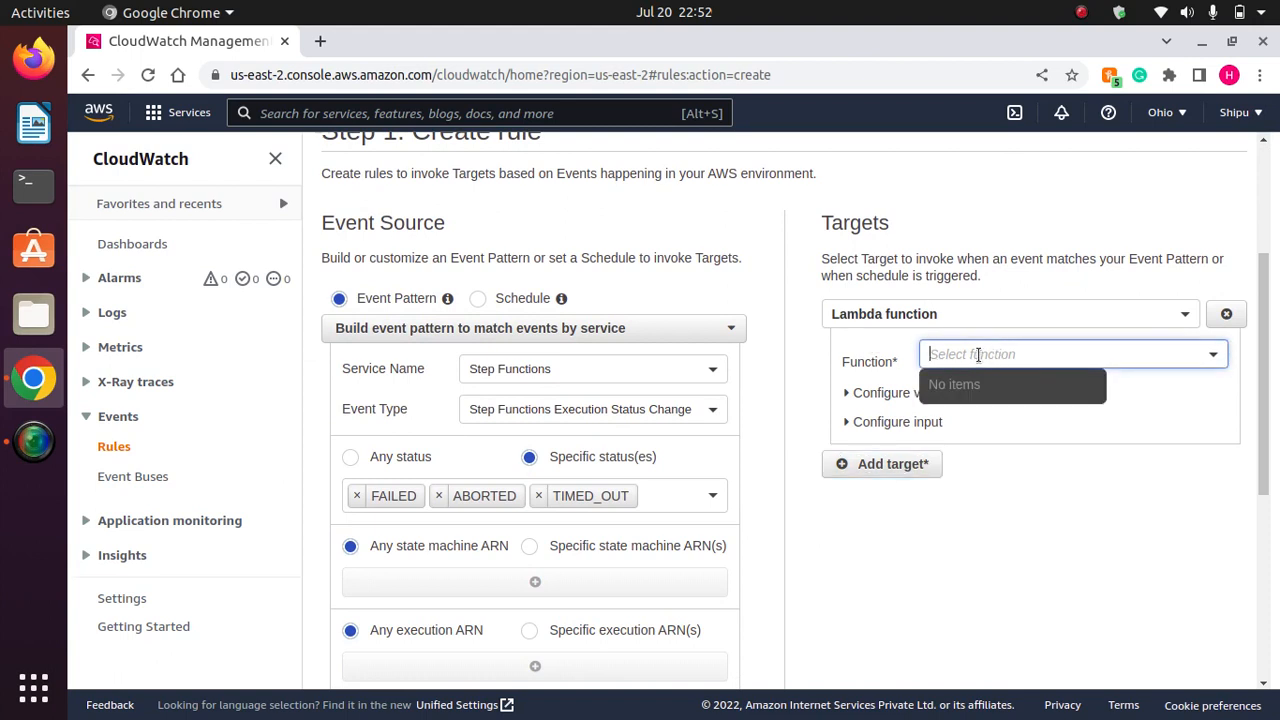
pyautogui.click(1040, 532)
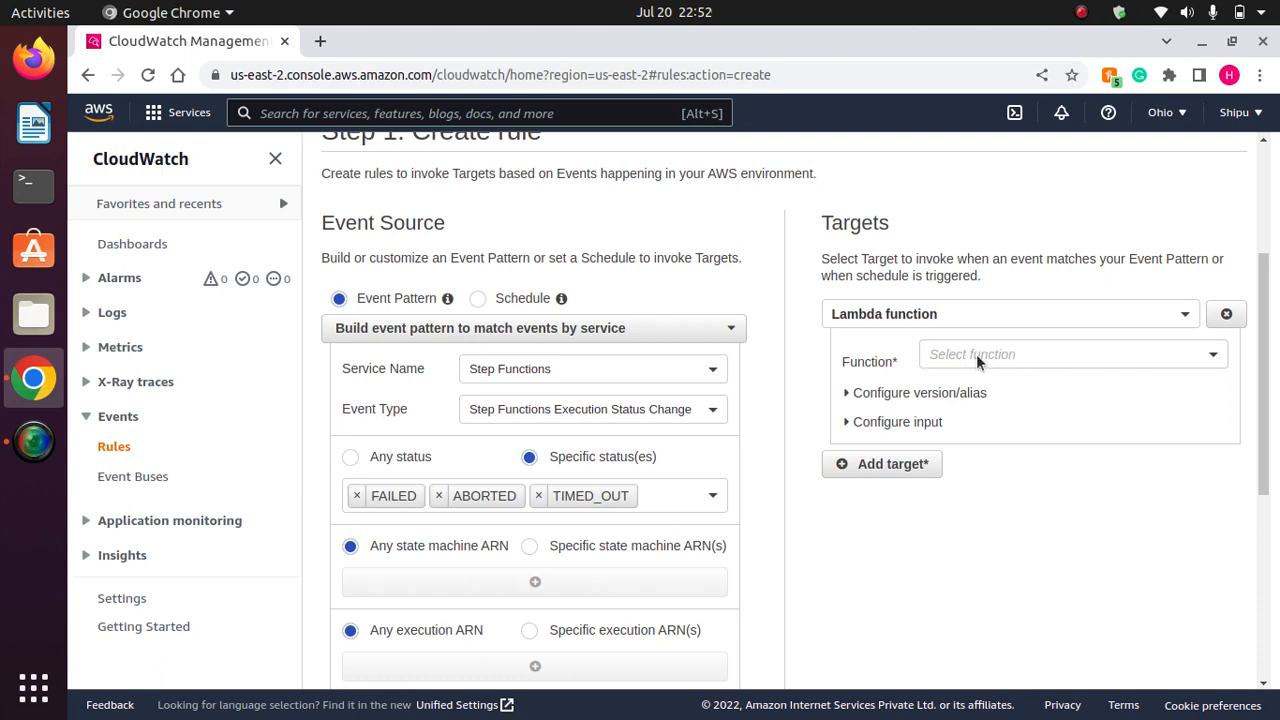
pyautogui.click(1078, 366)
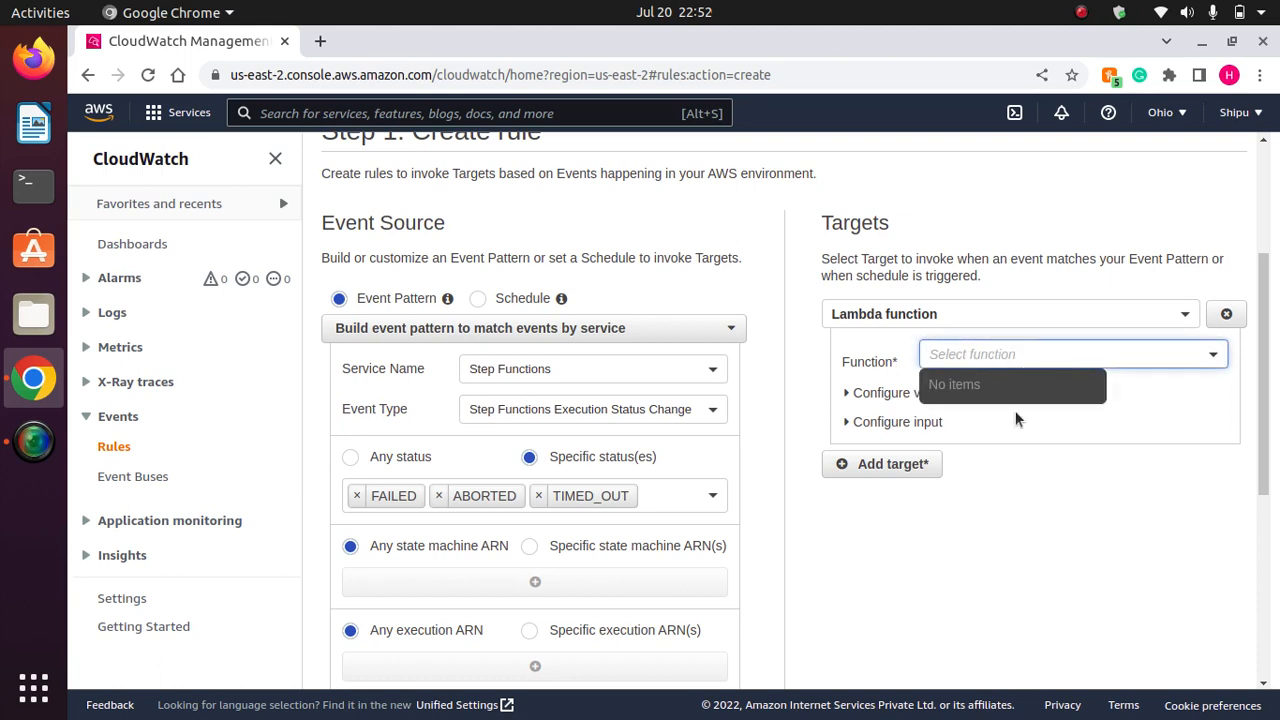
pyautogui.click(1037, 474)
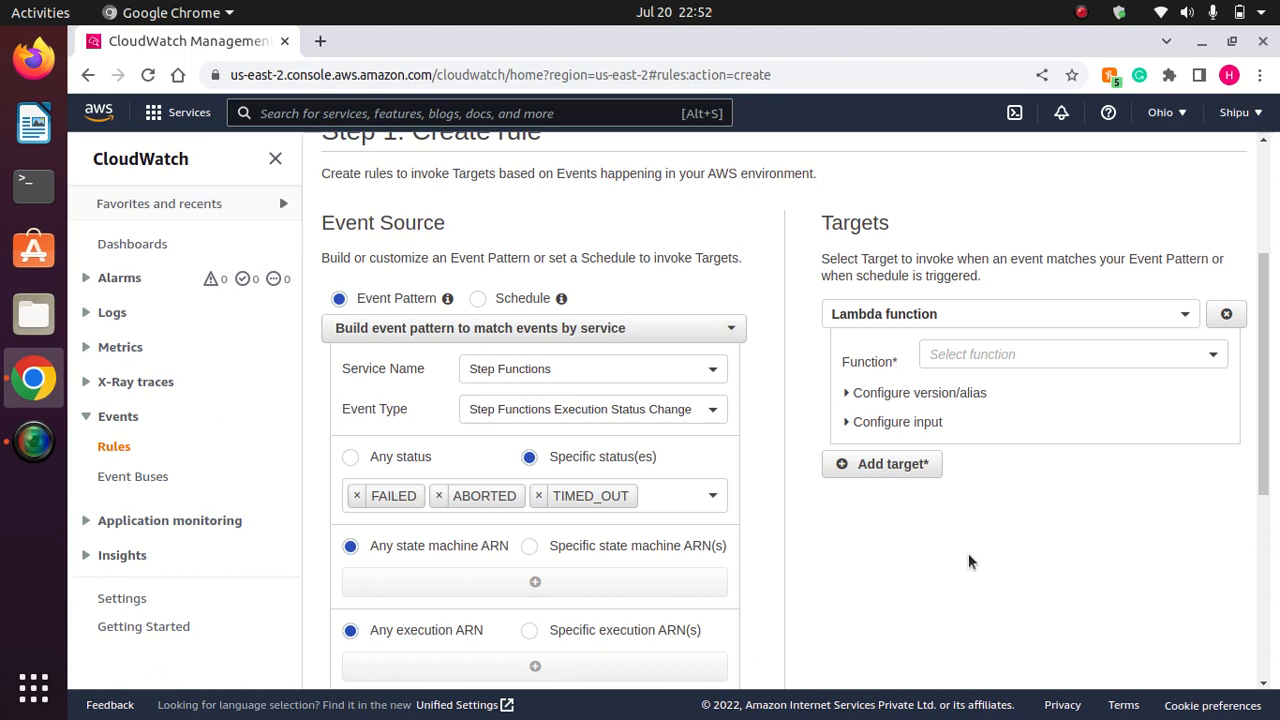
# Change the rule's event source to a schedule with a fixed rate of 5 days
pyautogui.click(477, 299)
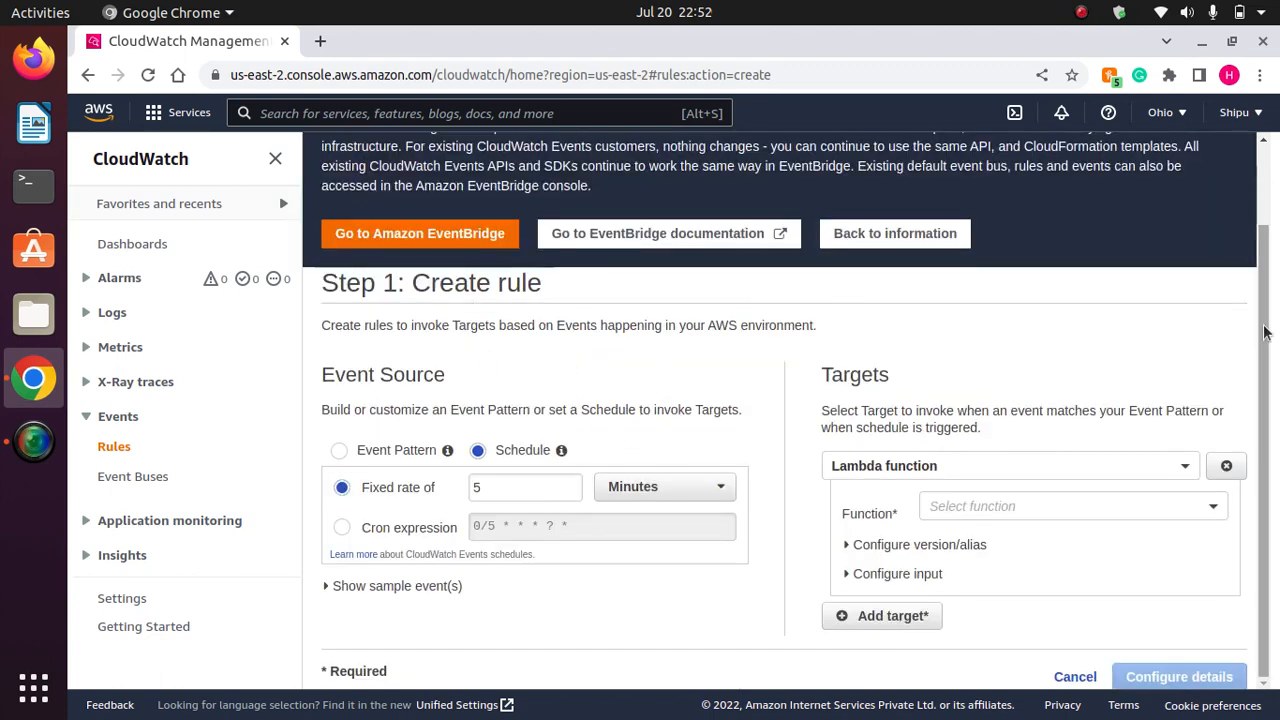
pyautogui.moveTo(1265, 327); pyautogui.dragTo(1272, 446)
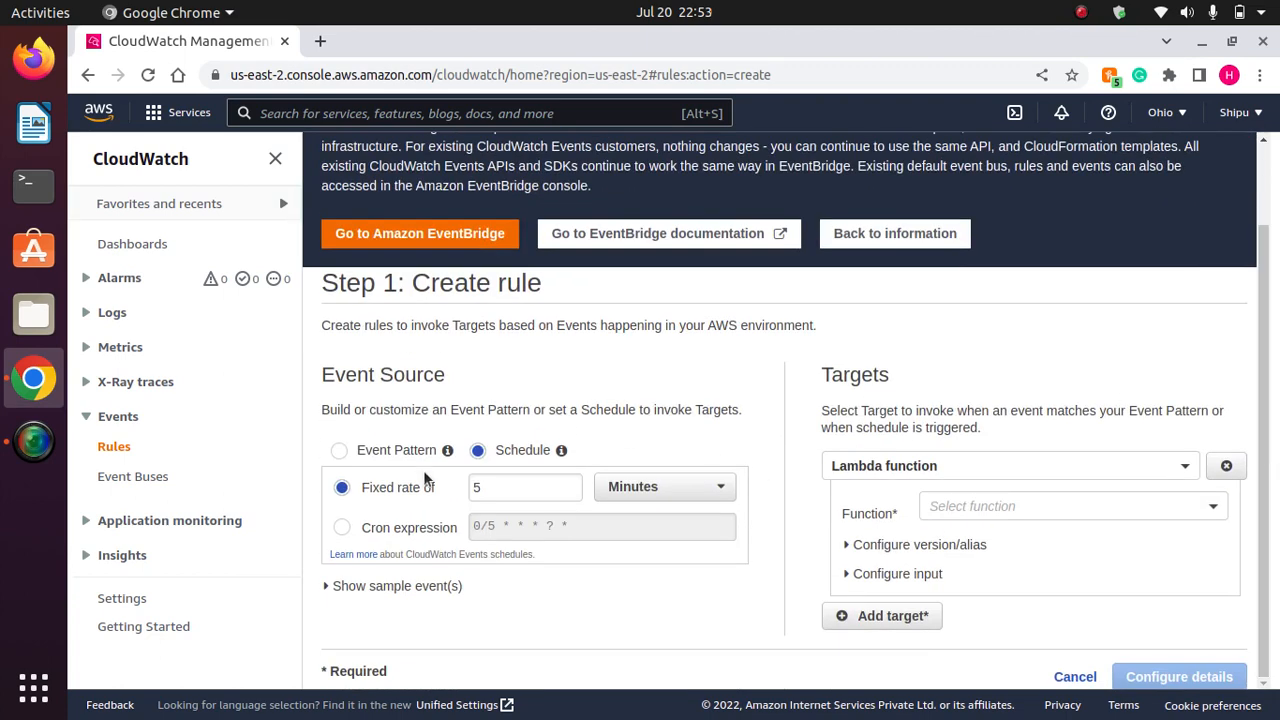
pyautogui.doubleClick(495, 487)
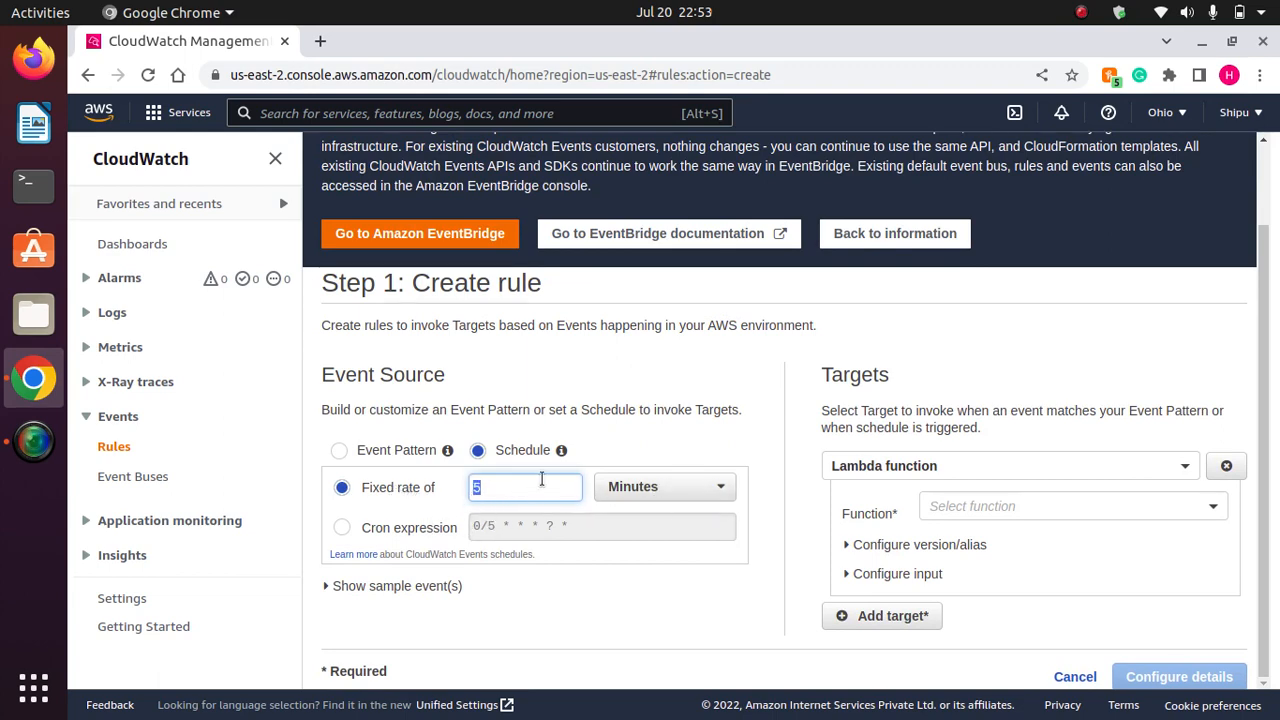
pyautogui.click(676, 494)
pyautogui.click(622, 573)
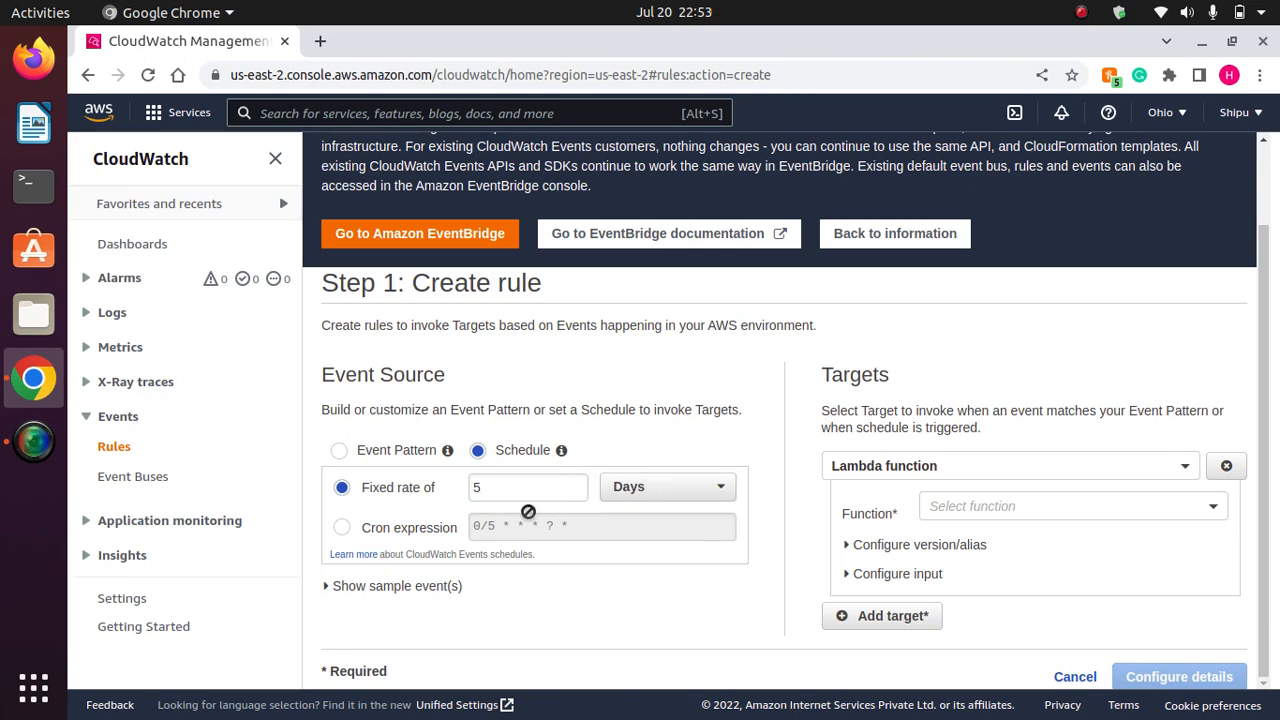
pyautogui.click(524, 490)
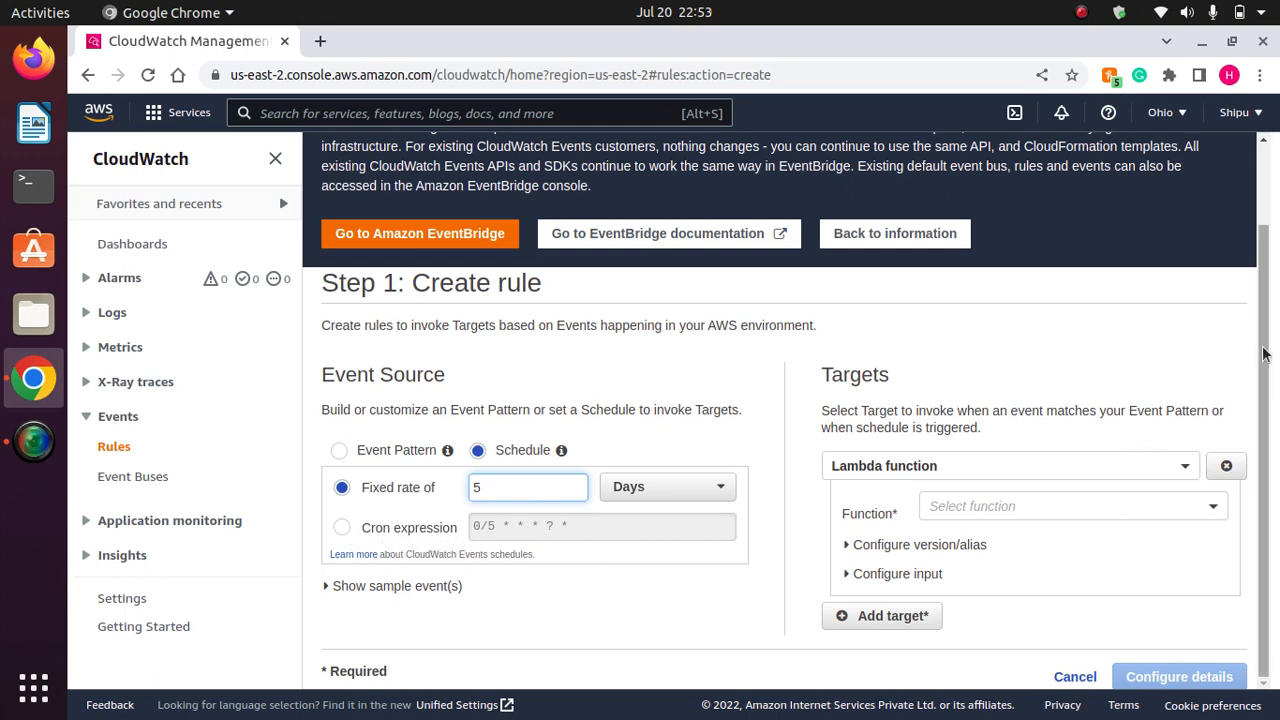
pyautogui.moveTo(1266, 354); pyautogui.dragTo(1263, 476)
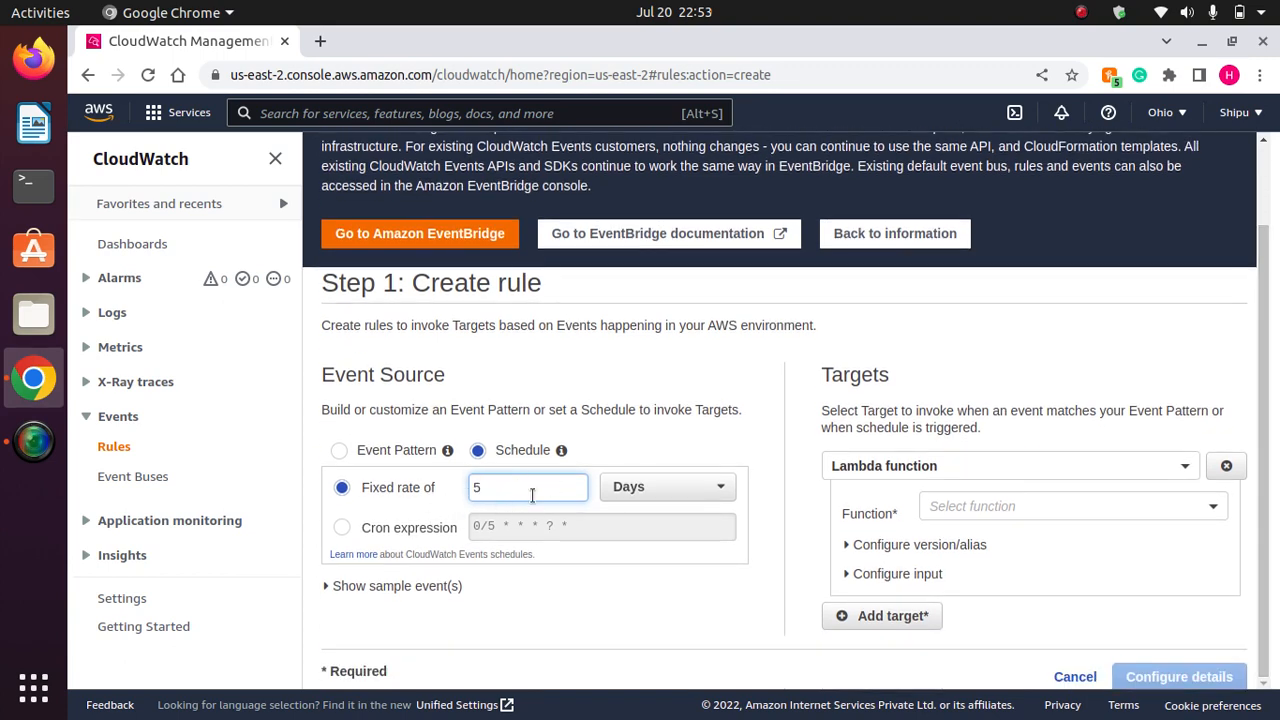
pyautogui.click(1120, 466)
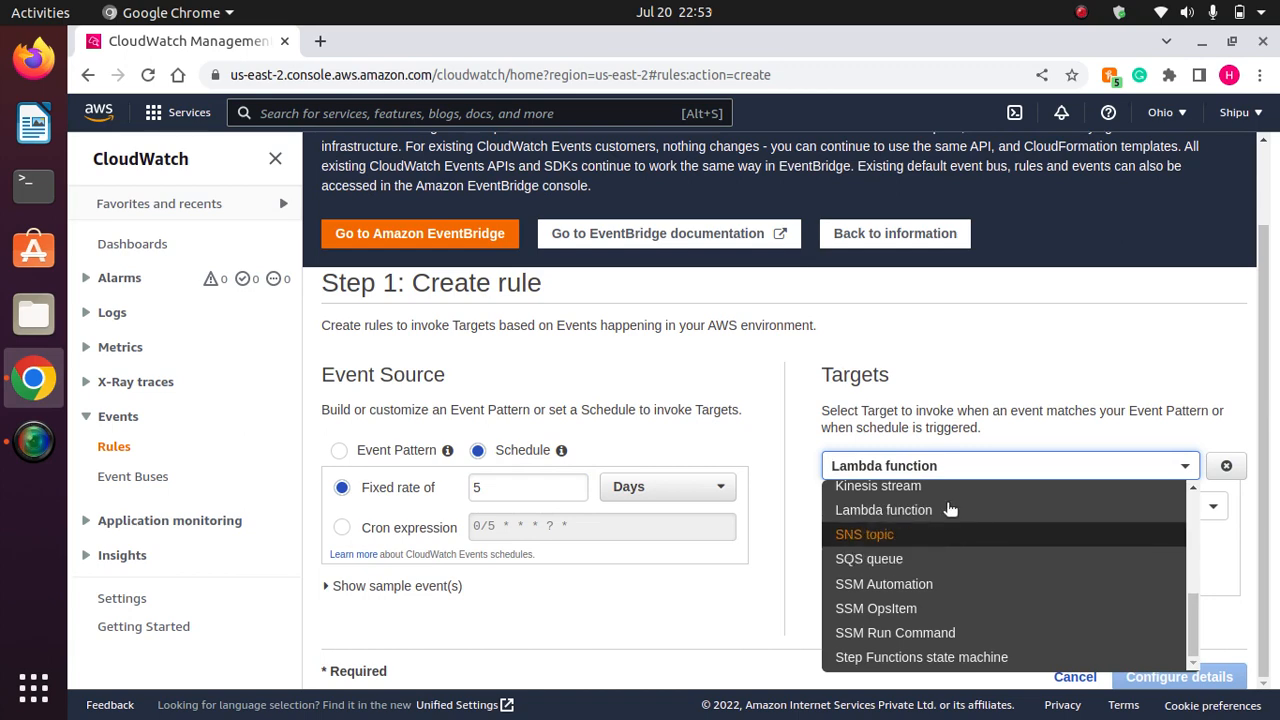
pyautogui.click(951, 510)
pyautogui.click(980, 507)
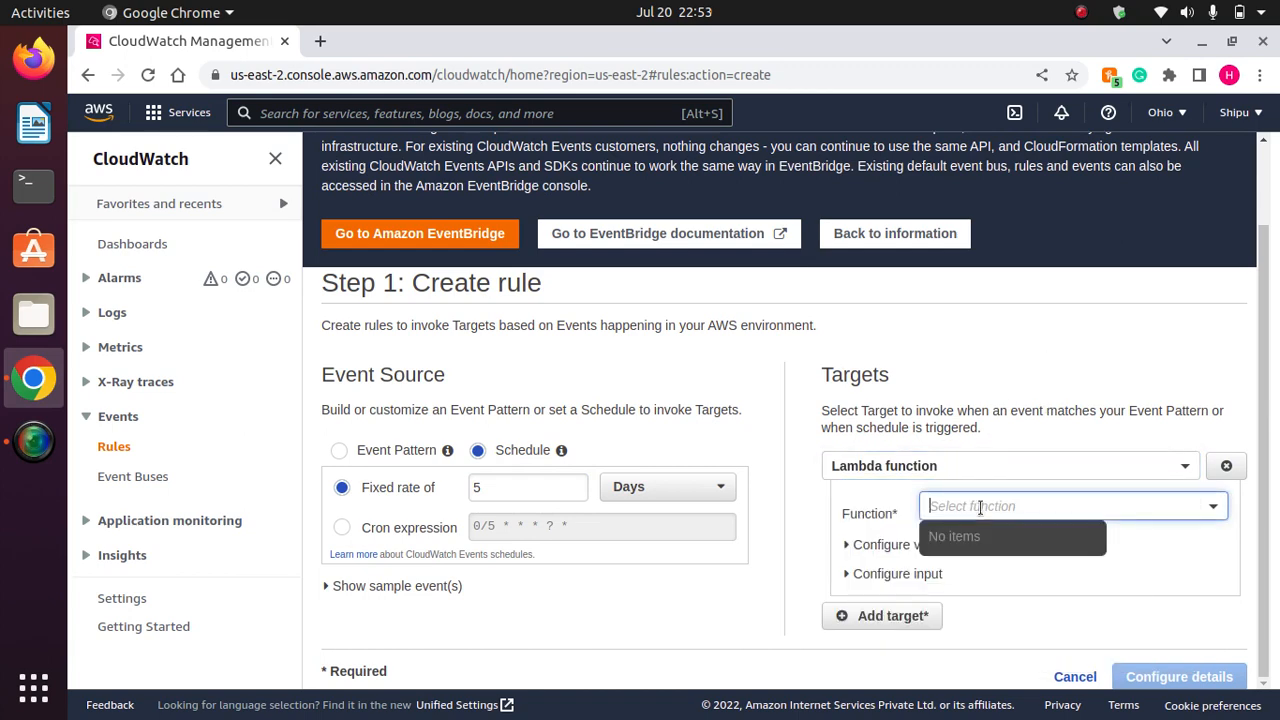
pyautogui.write('st')
pyautogui.press('BackSpace')
pyautogui.press('BackSpace')
pyautogui.press('BackSpace')
# Change the rule's target type to Step Functions state machine and choose HelloWorld as the state machine
pyautogui.click(958, 472)
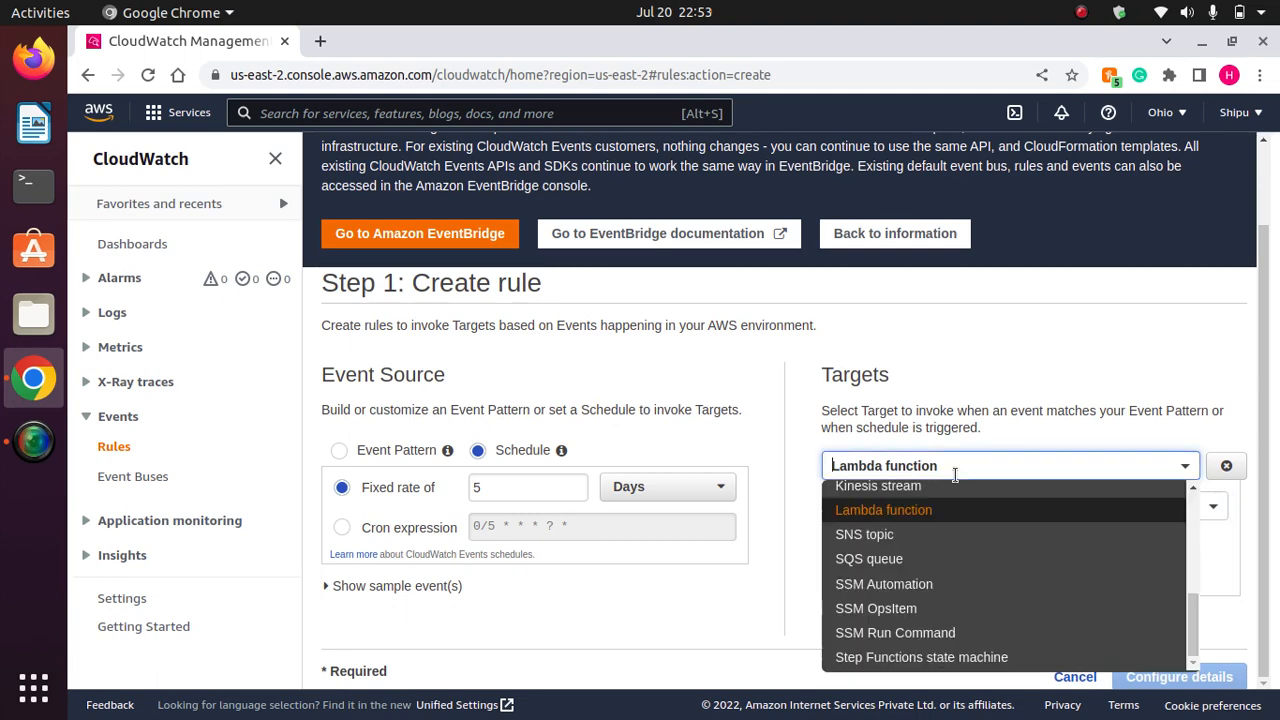
pyautogui.write('ste')
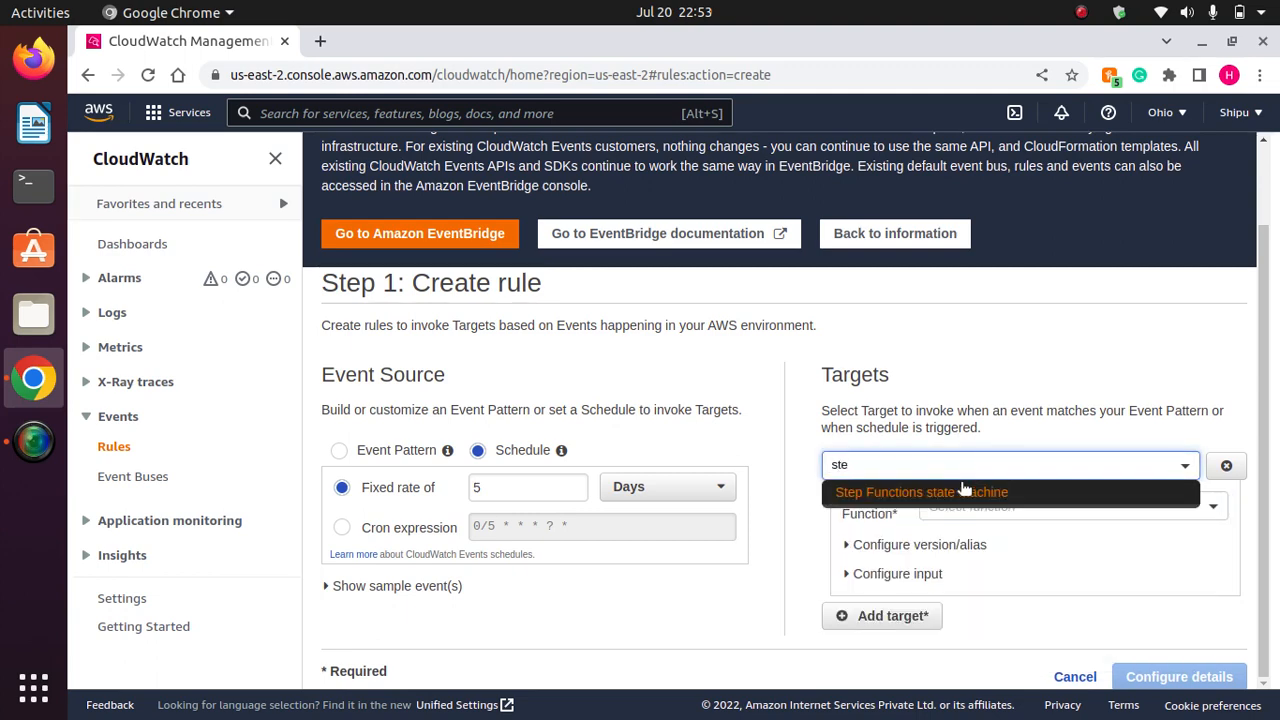
pyautogui.click(963, 490)
pyautogui.click(1000, 510)
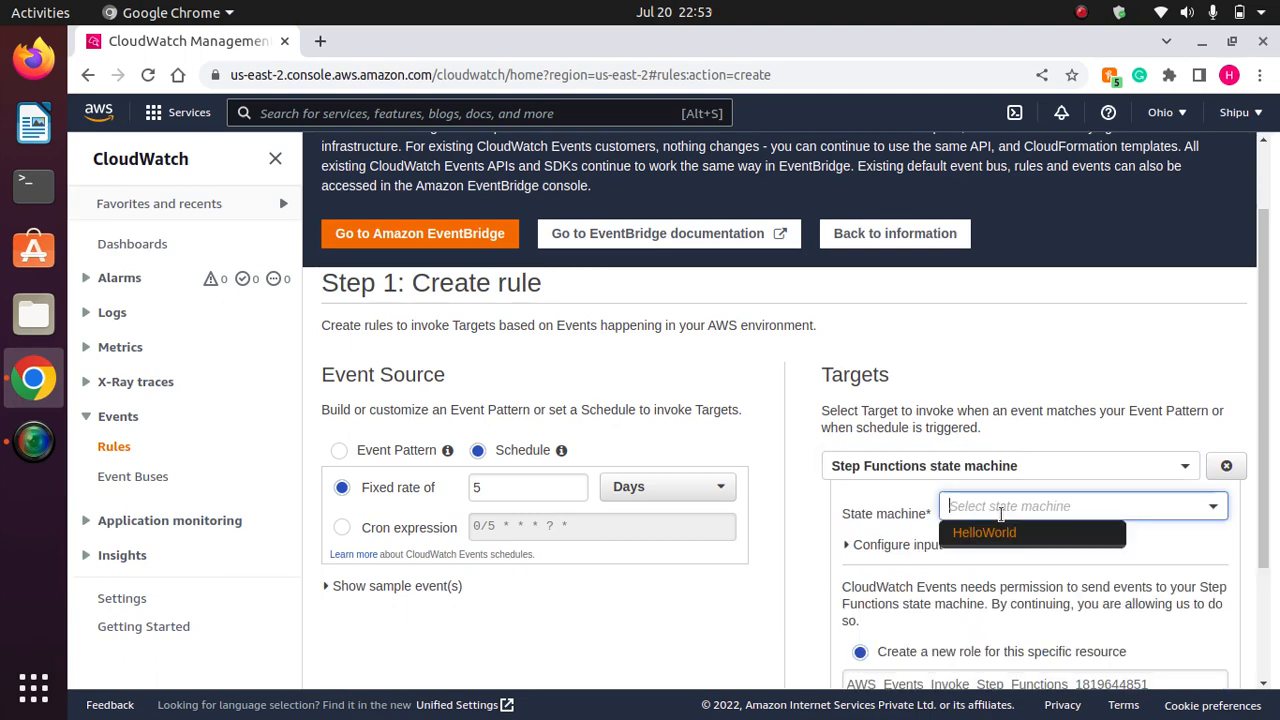
pyautogui.click(1006, 536)
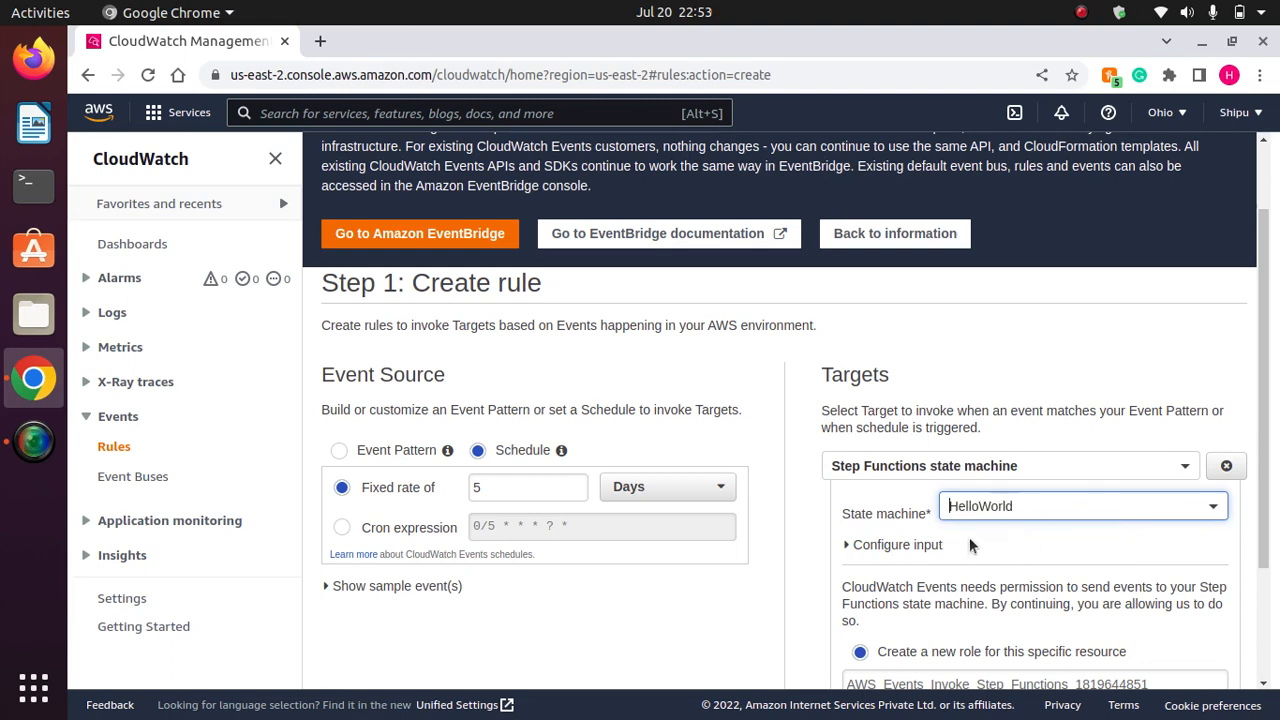
# Configure the HelloWorld target's input as Constant (JSON text) with the text "pass the data", and review the rule's settings
pyautogui.scroll(-3, 1155, 428)
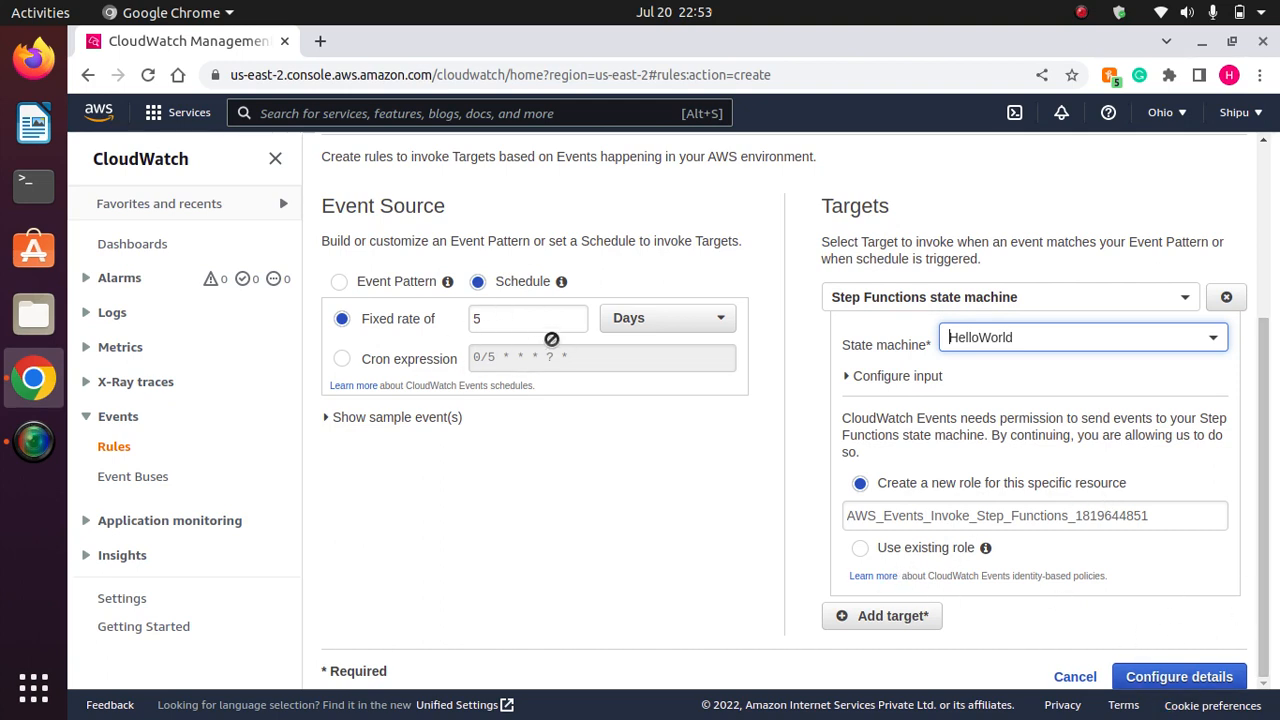
pyautogui.click(852, 376)
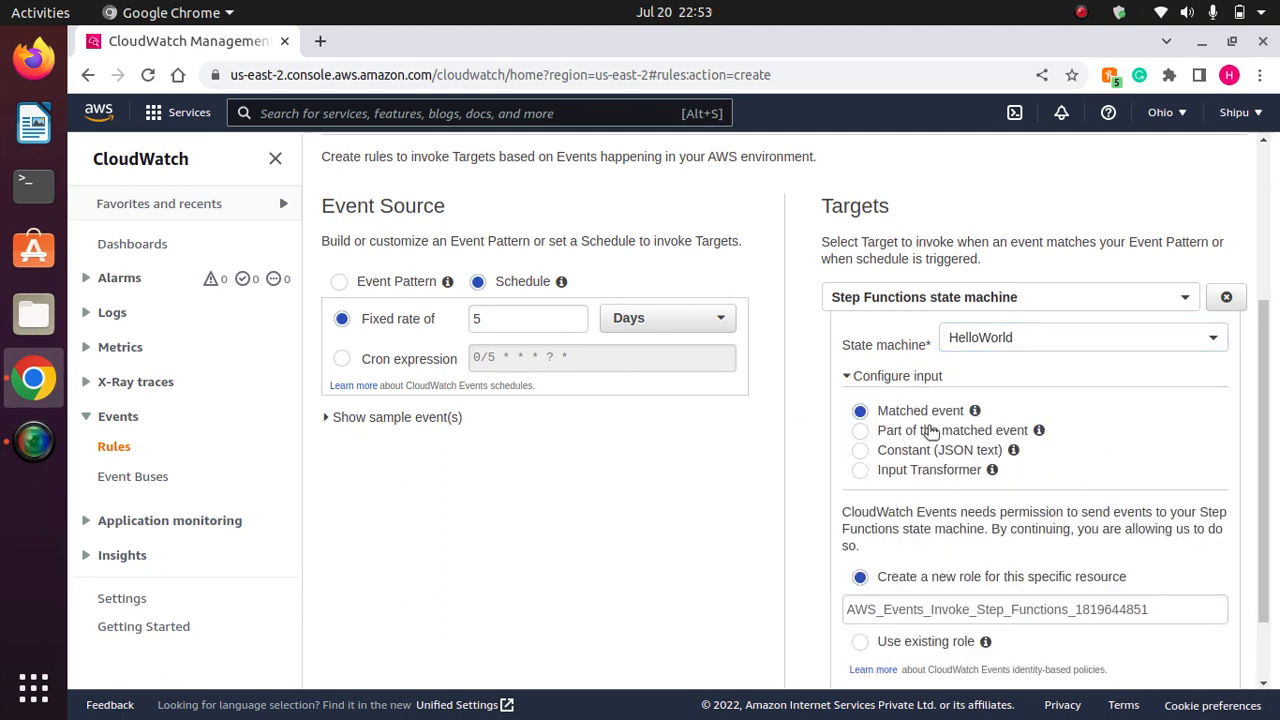
pyautogui.click(866, 472)
pyautogui.click(862, 451)
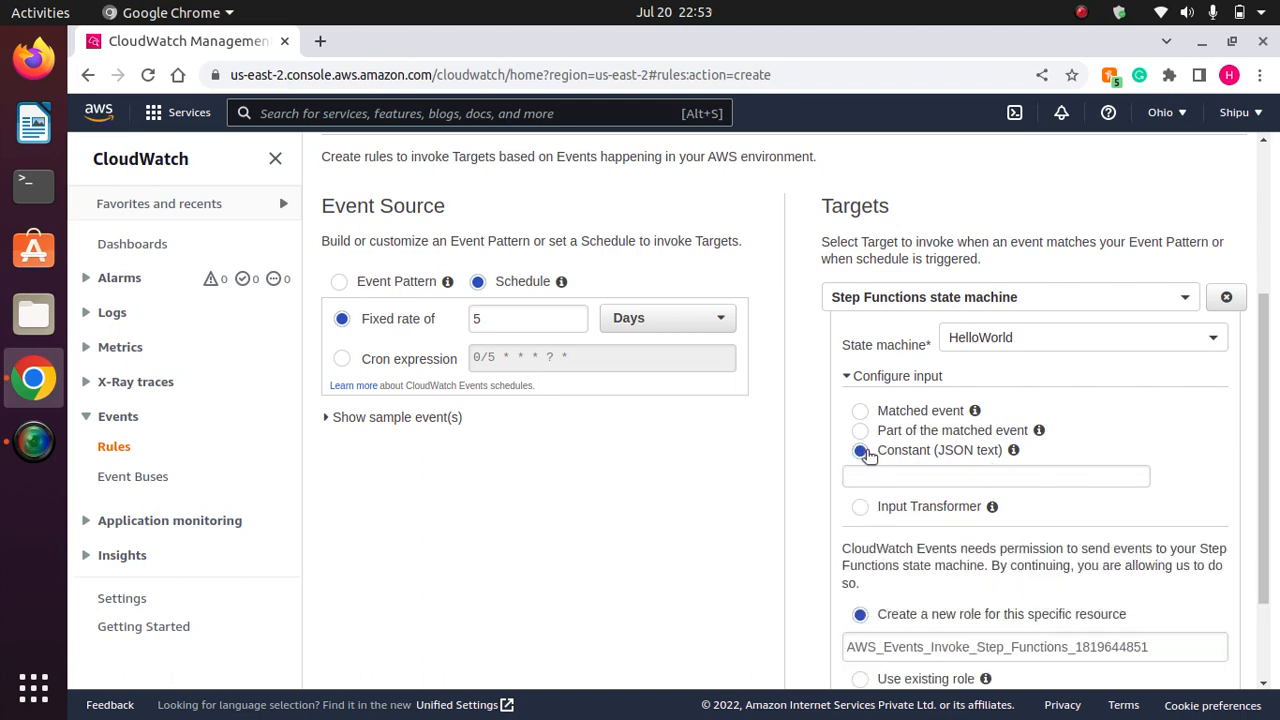
pyautogui.click(915, 475)
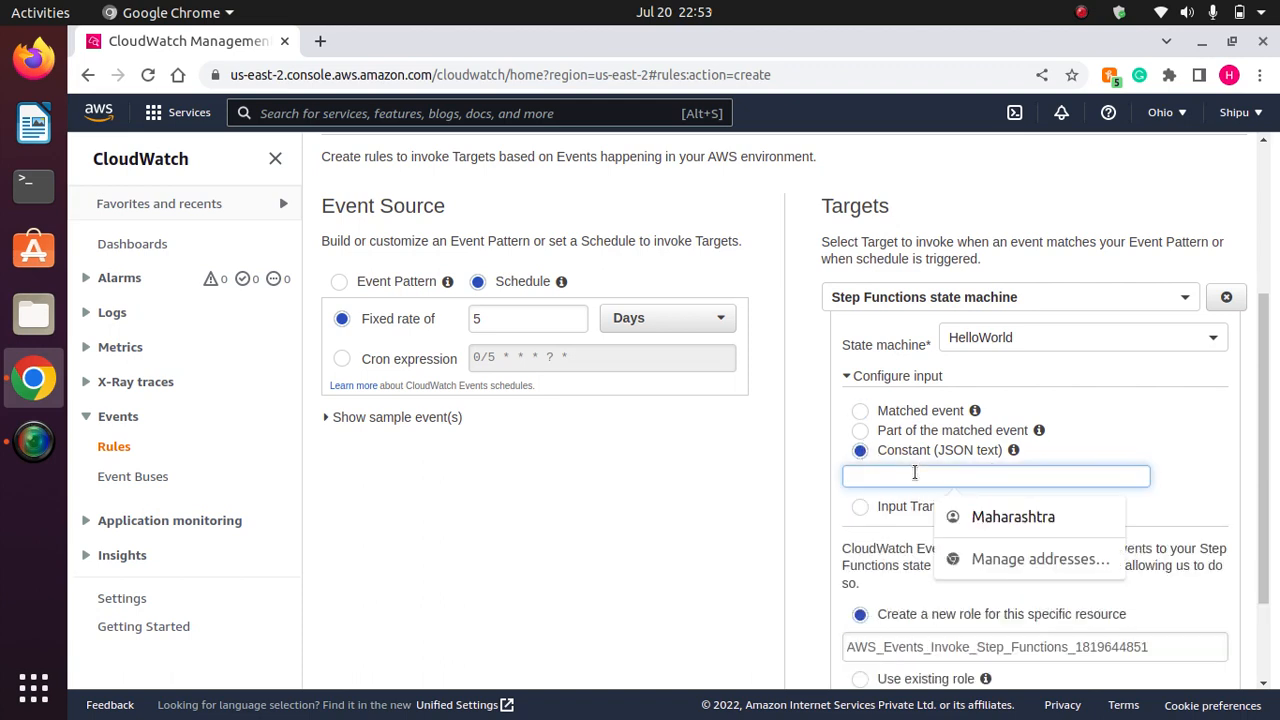
pyautogui.click(1089, 426)
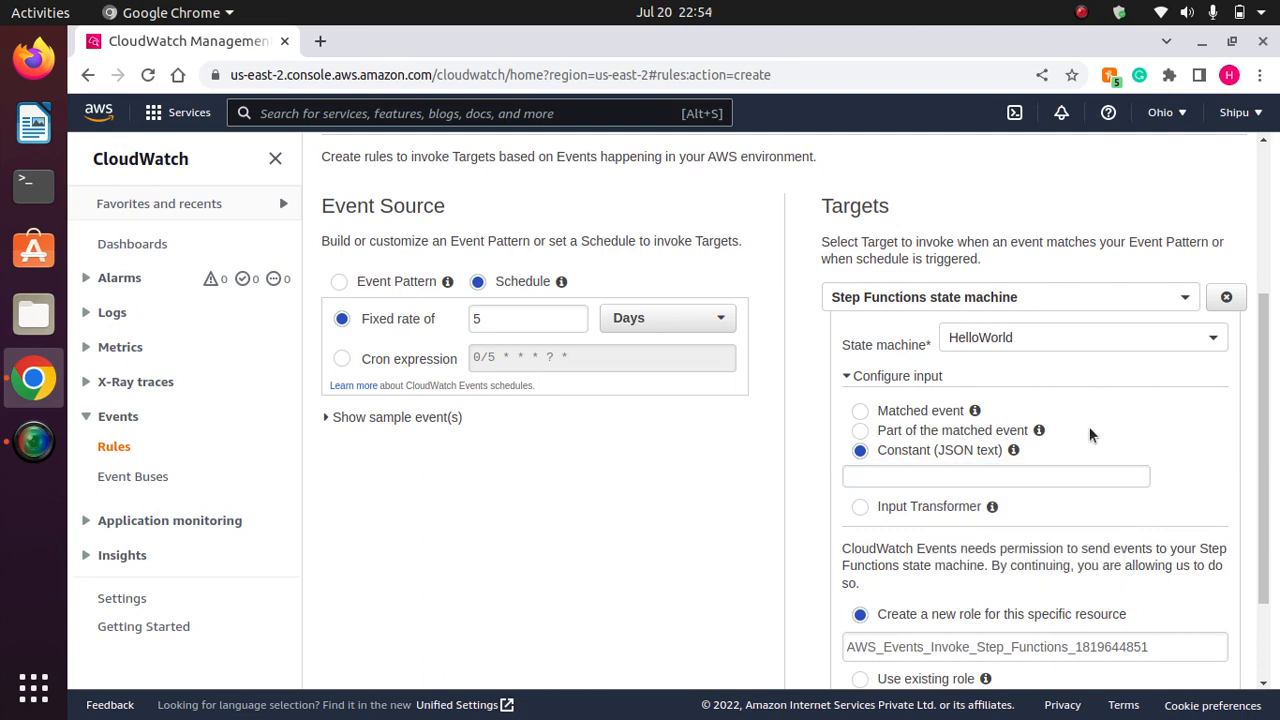
pyautogui.click(951, 478)
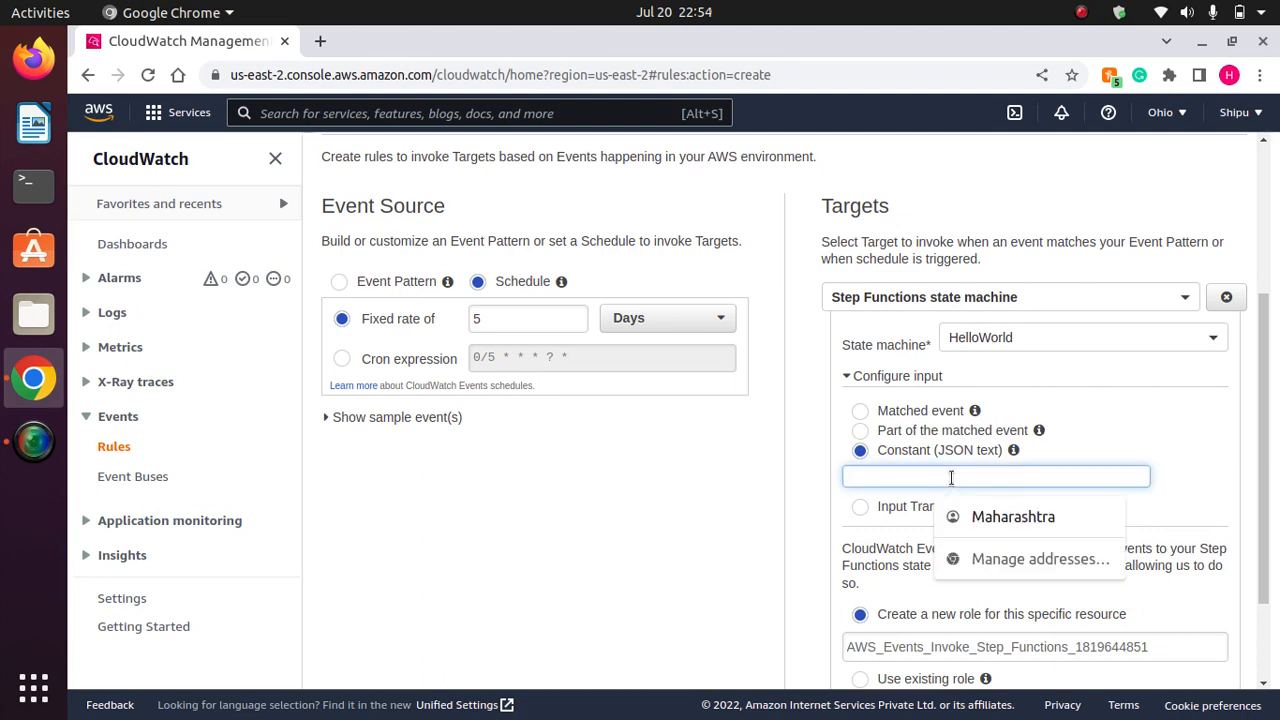
pyautogui.write('pass the ')
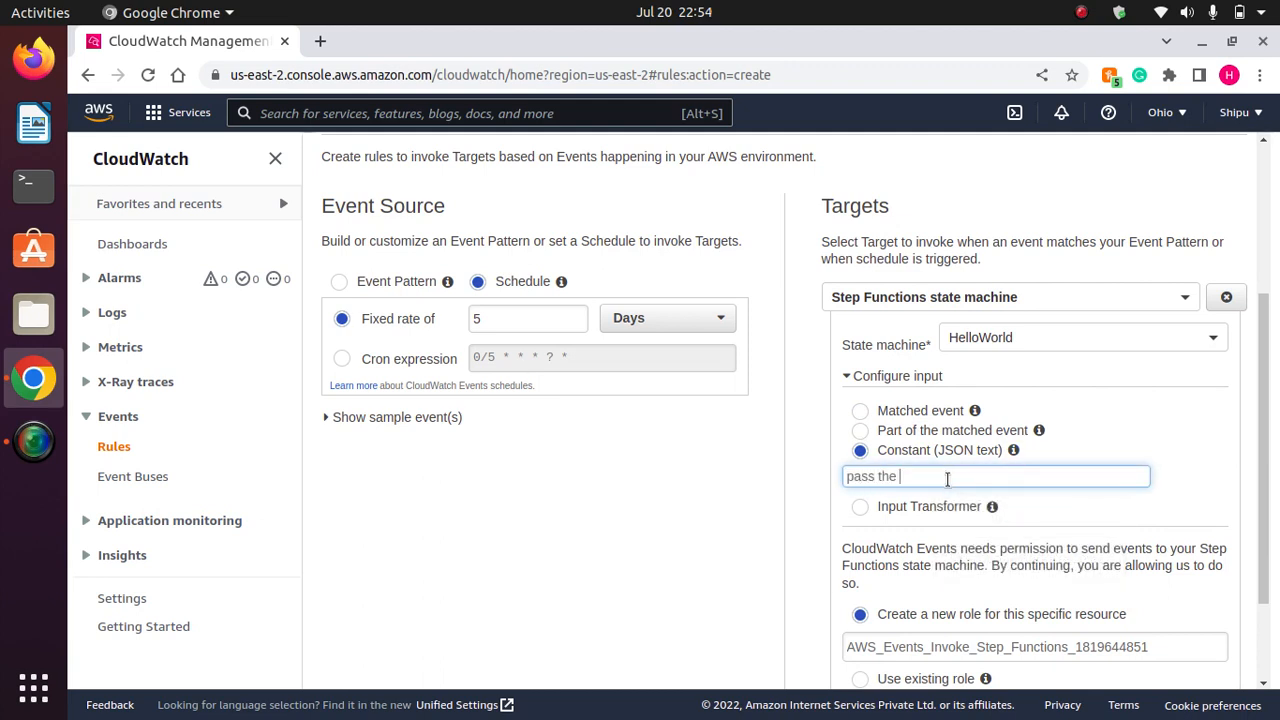
pyautogui.write('data')
pyautogui.click(1170, 428)
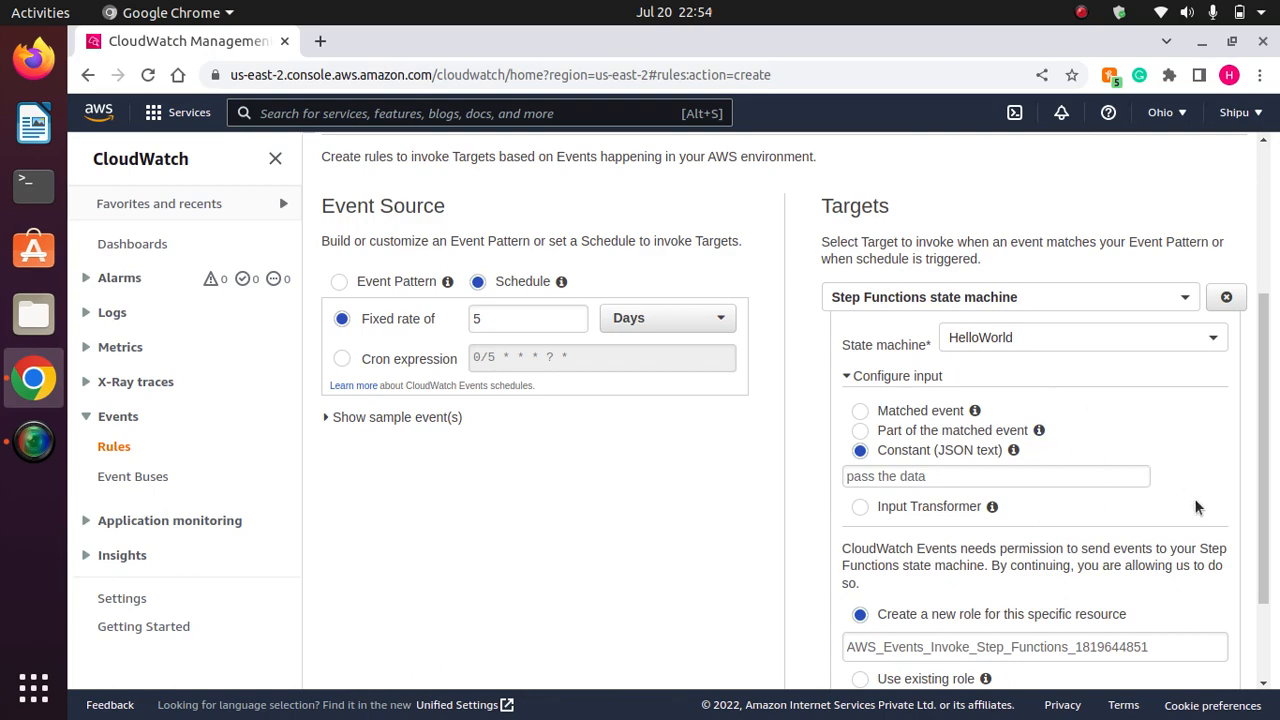
pyautogui.moveTo(1261, 453); pyautogui.dragTo(1275, 598)
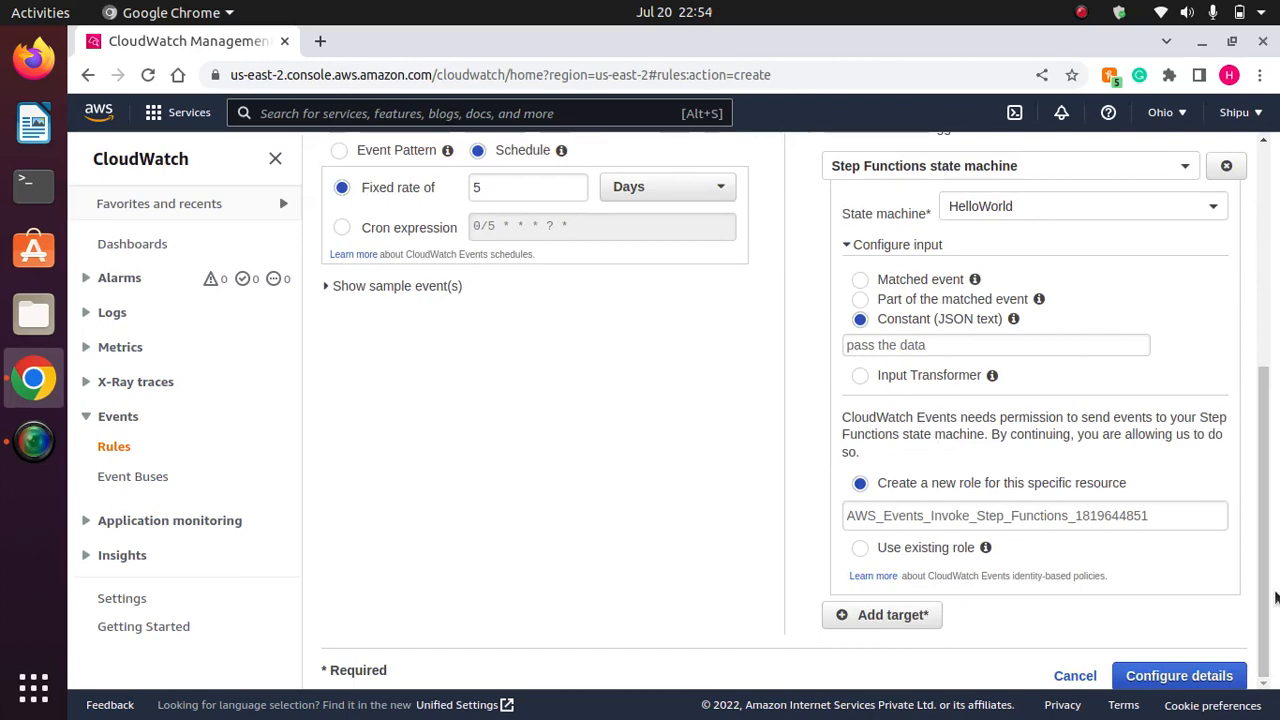
pyautogui.moveTo(1276, 440); pyautogui.dragTo(1270, 245)
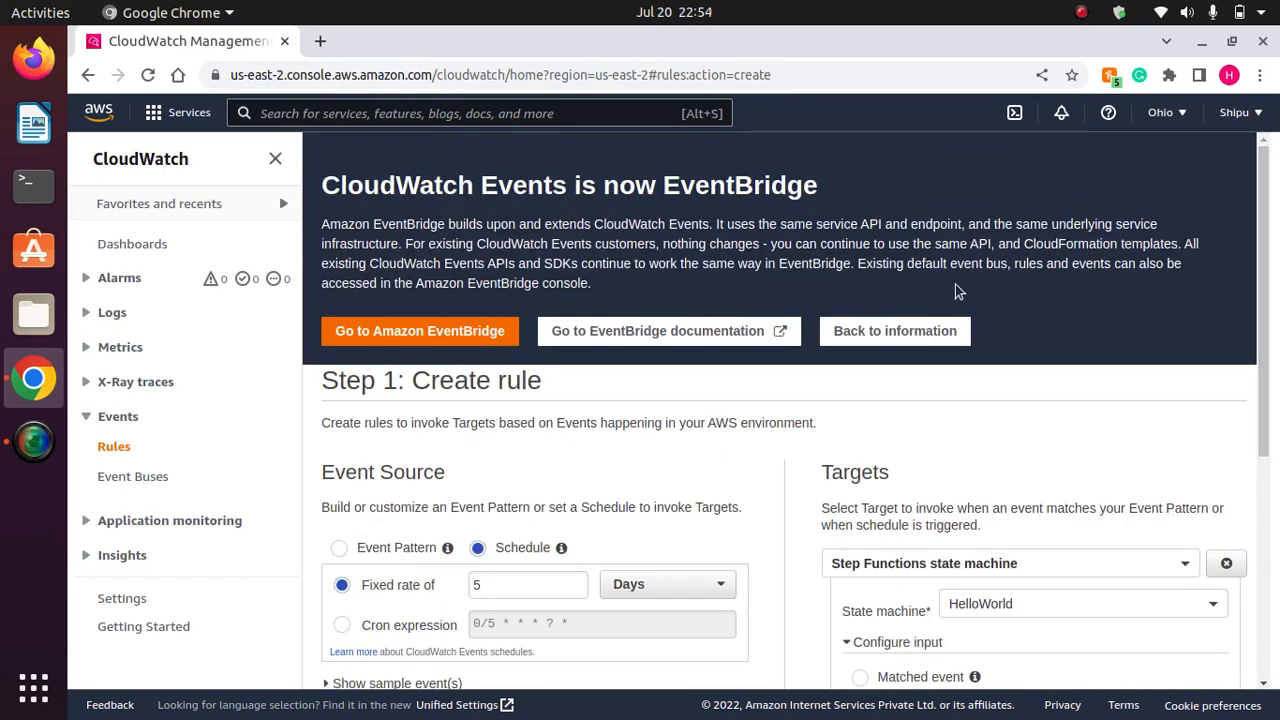